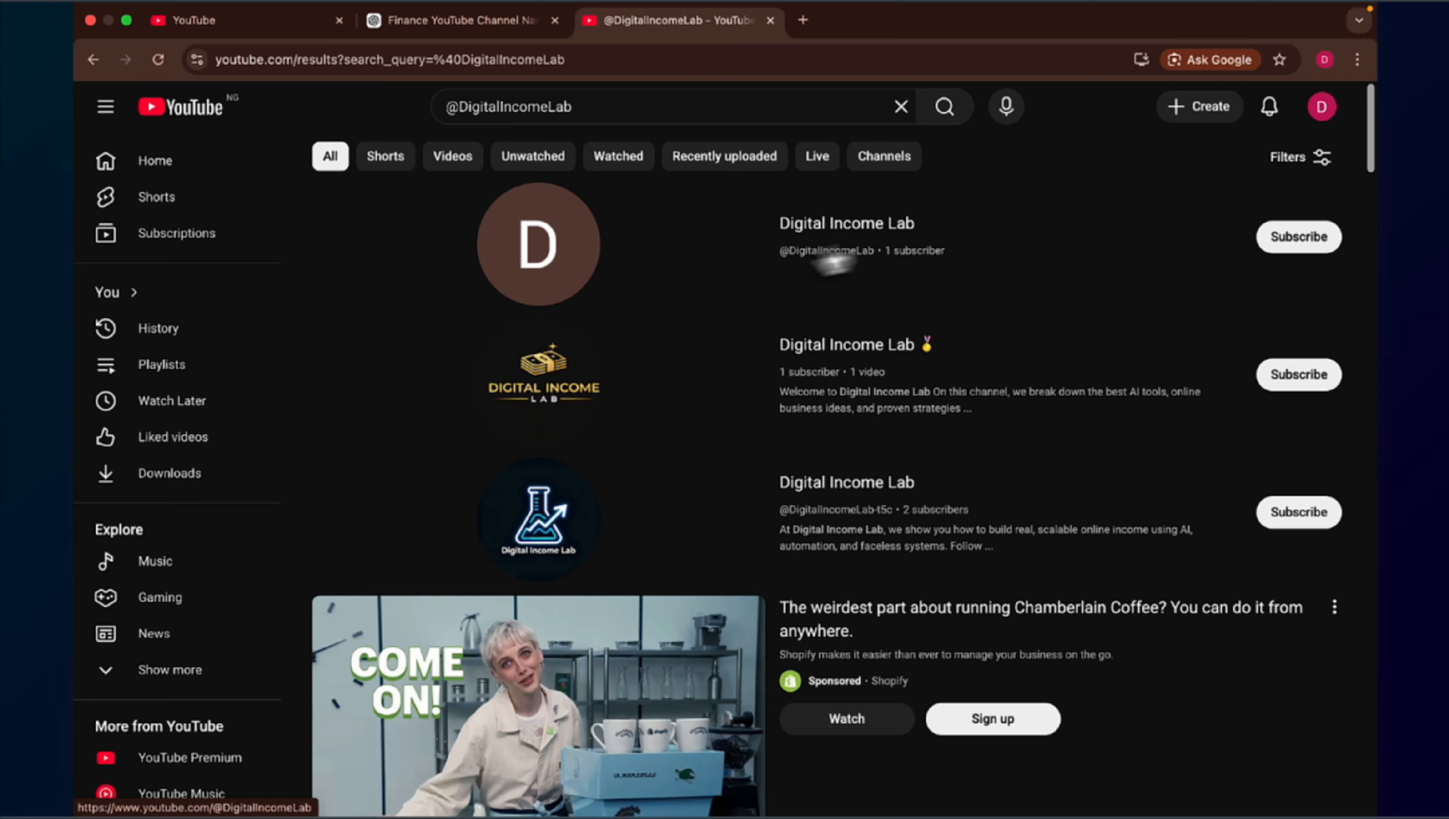
pyautogui.scroll(-3, 888, 308)
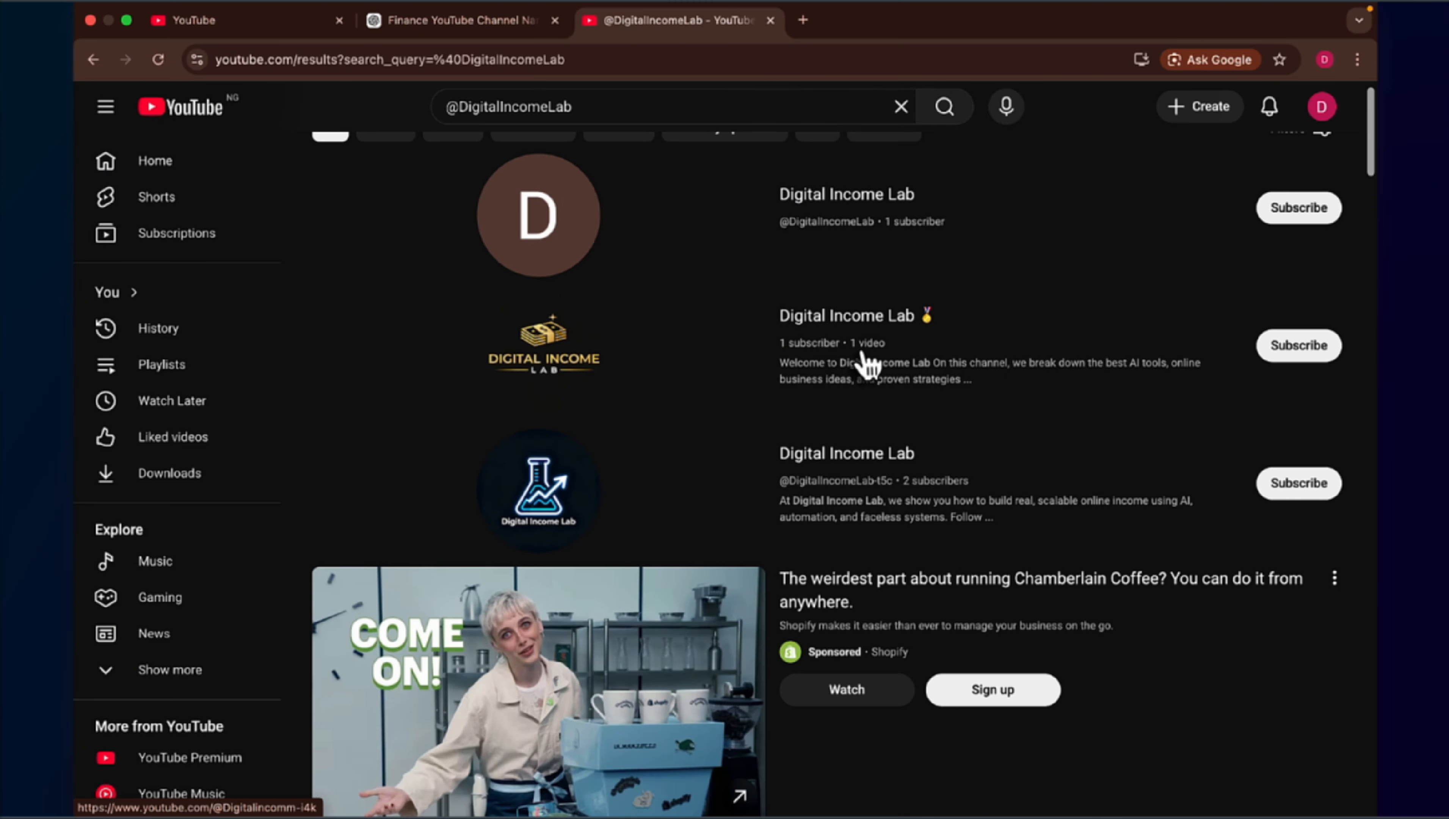
pyautogui.scroll(-10, 897, 416)
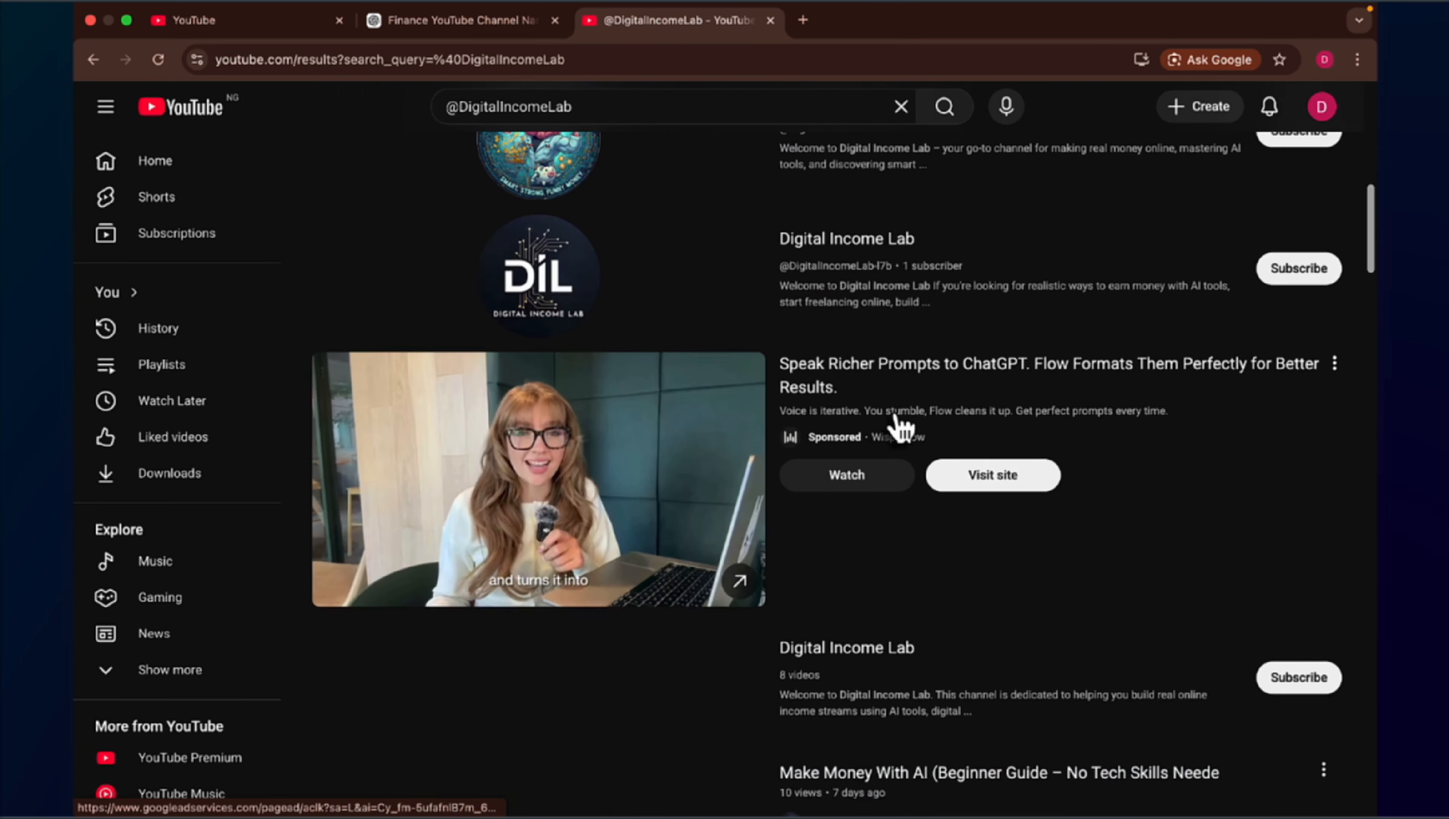
pyautogui.scroll(-12, 879, 344)
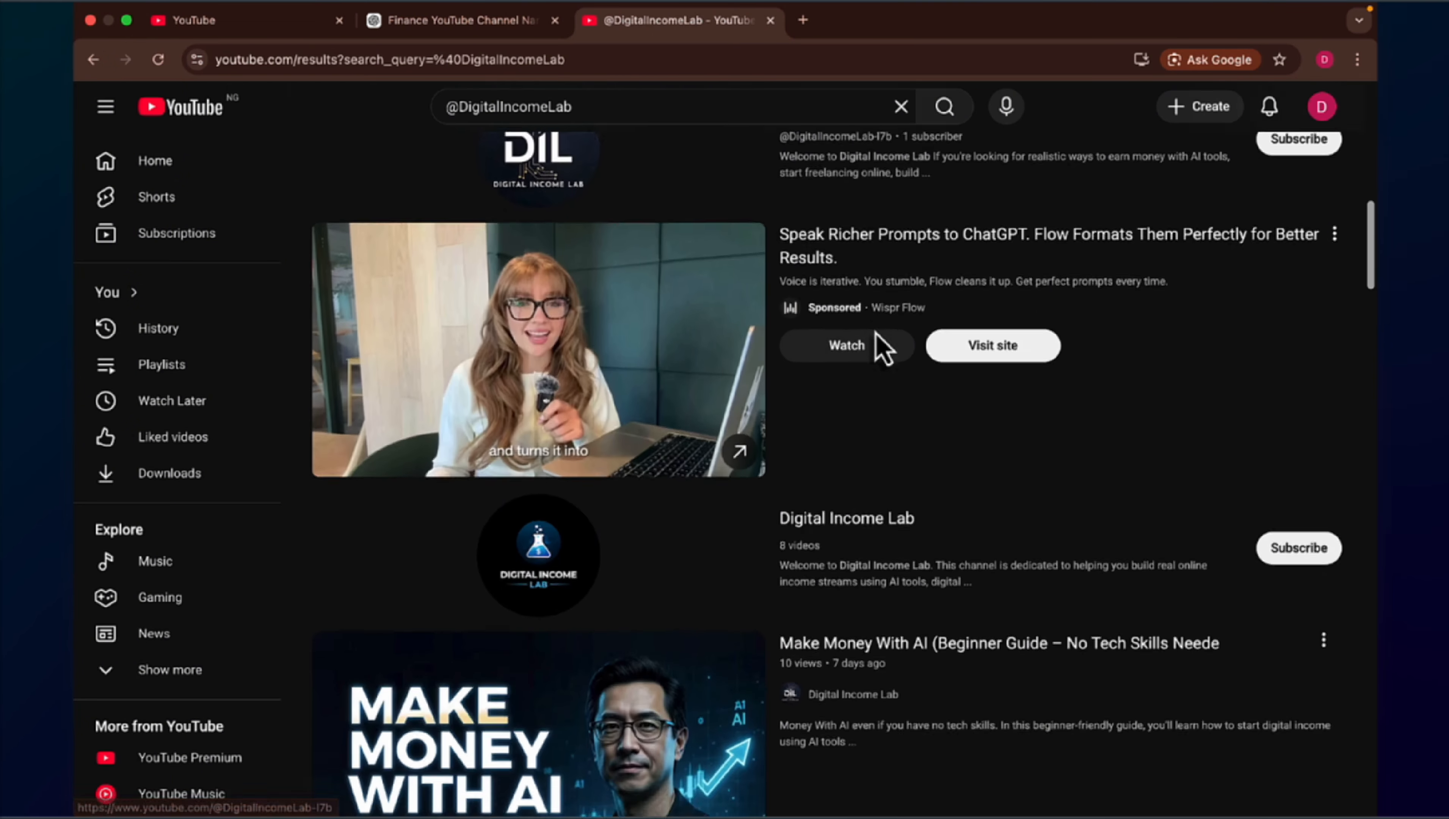
pyautogui.scroll(-20, 875, 333)
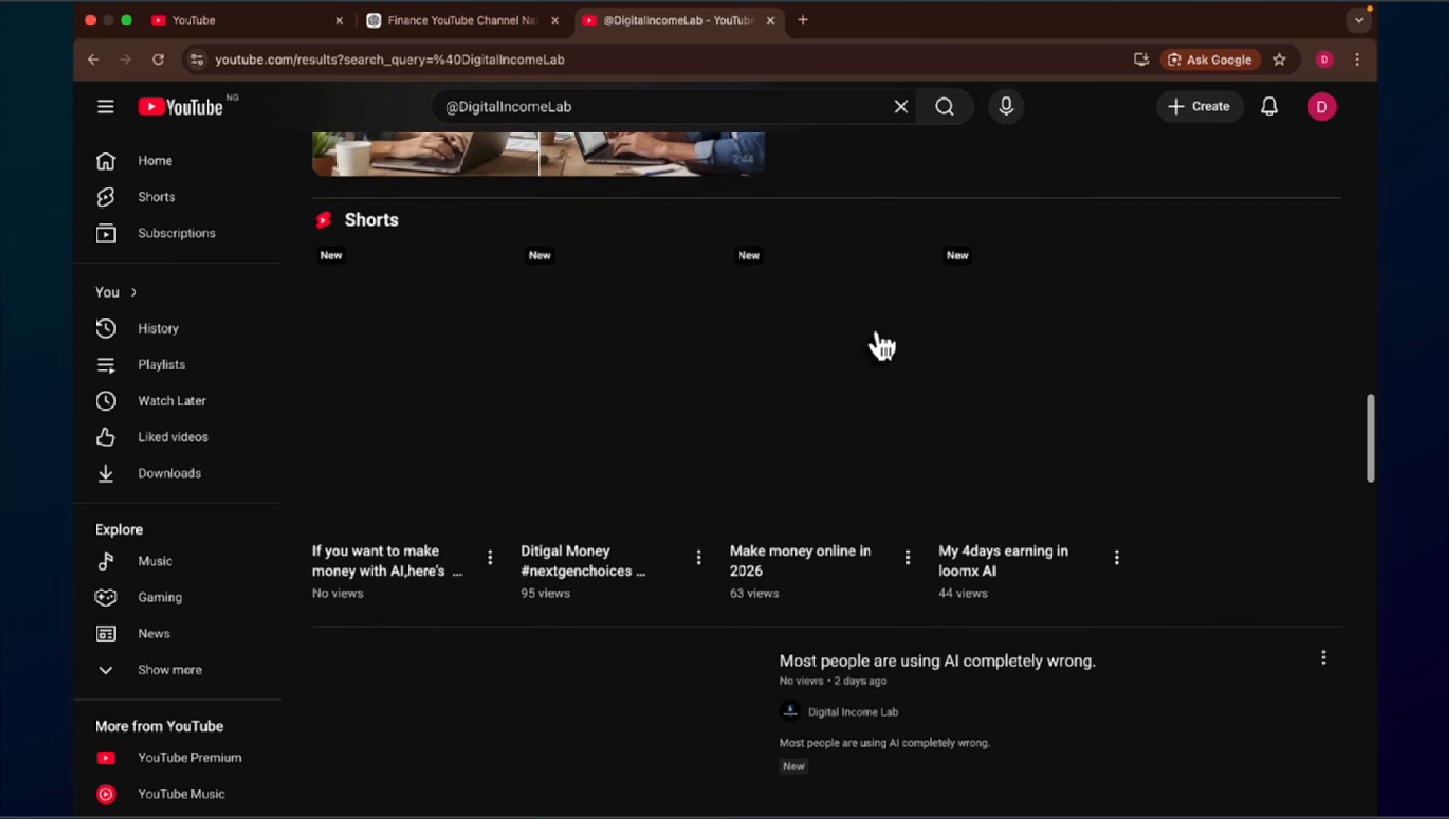
pyautogui.scroll(-3, 880, 341)
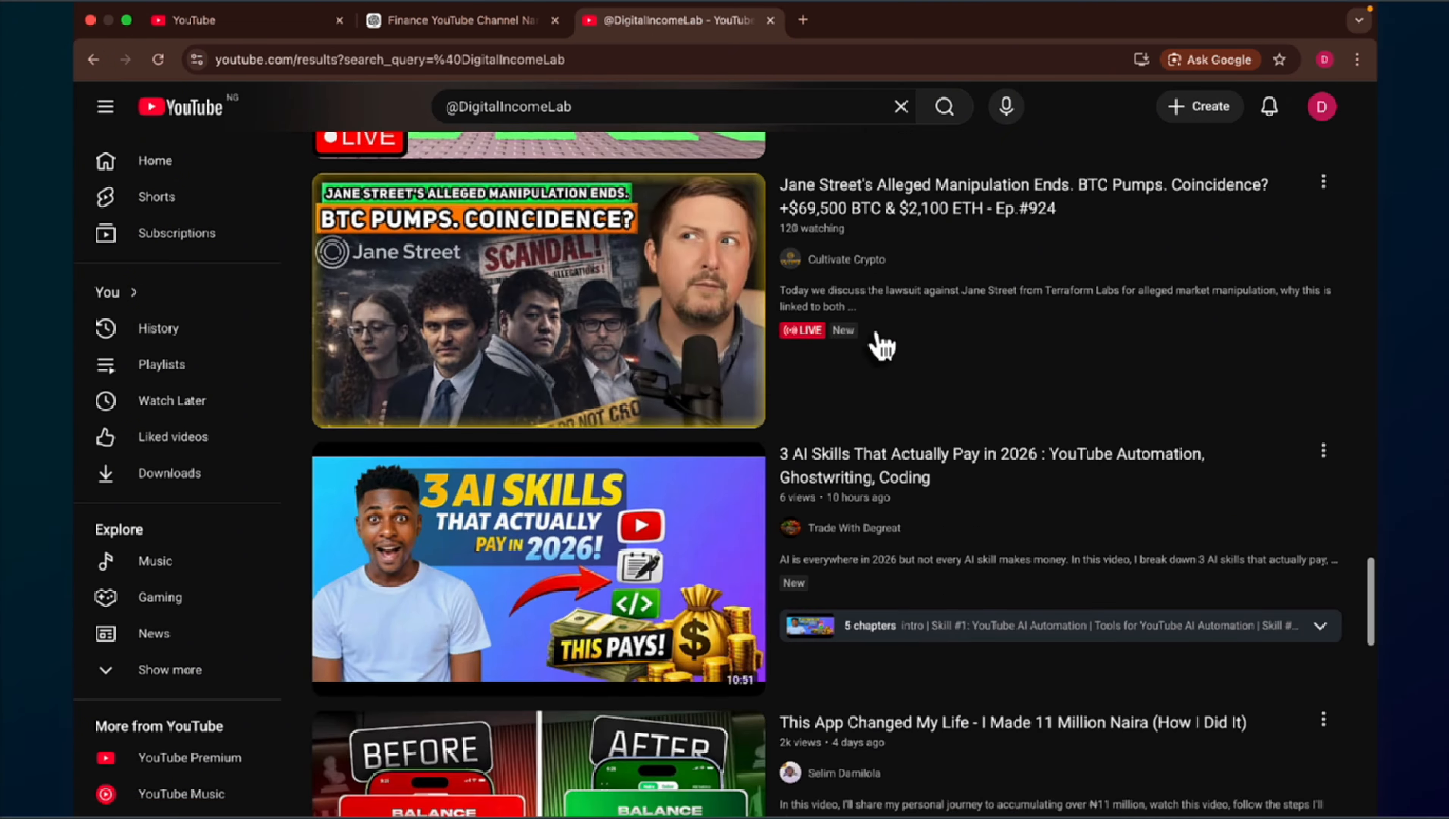
pyautogui.scroll(-20, 880, 345)
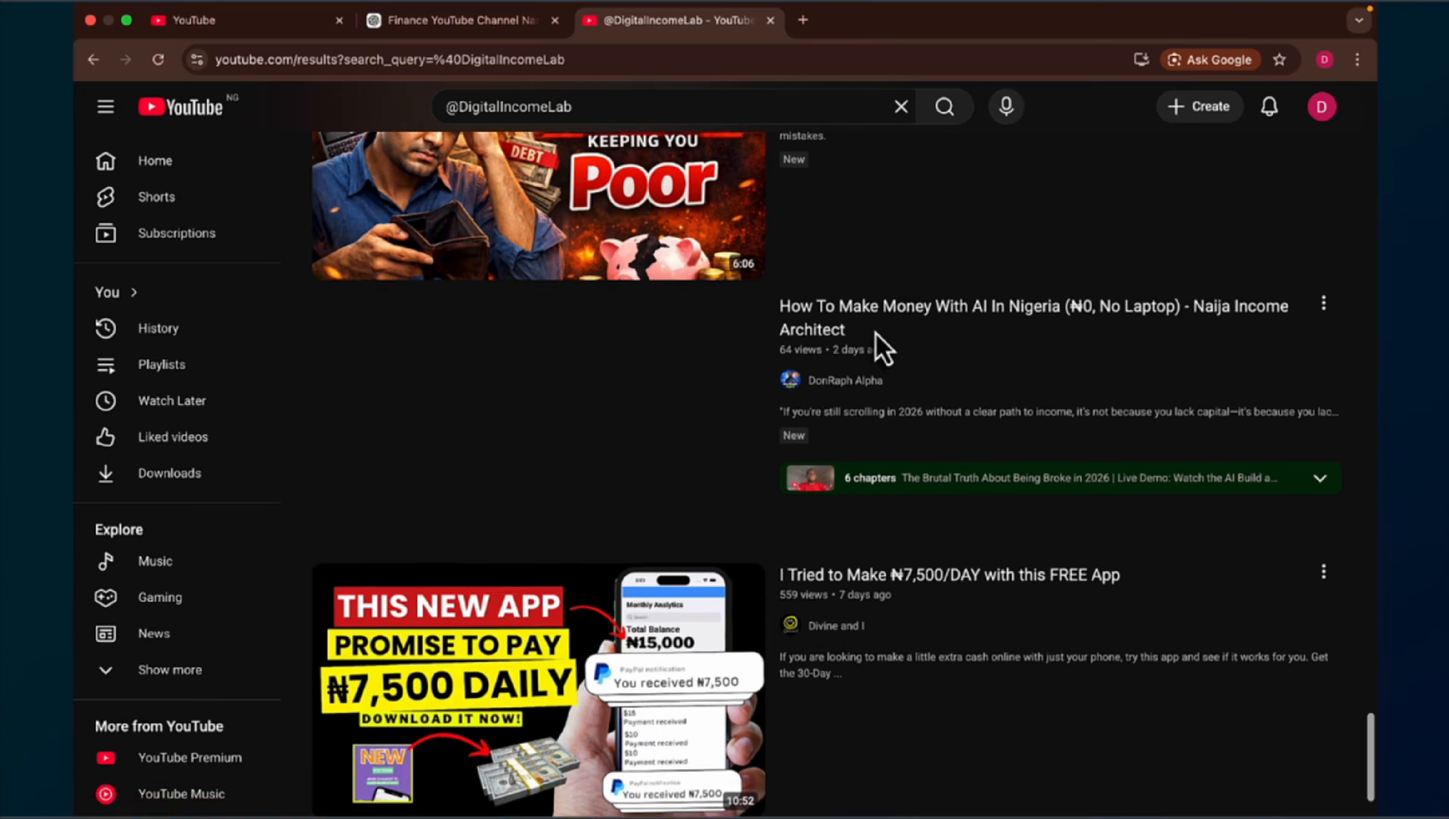
pyautogui.scroll(18, 880, 345)
pyautogui.scroll(15, 879, 344)
pyautogui.scroll(-10, 880, 344)
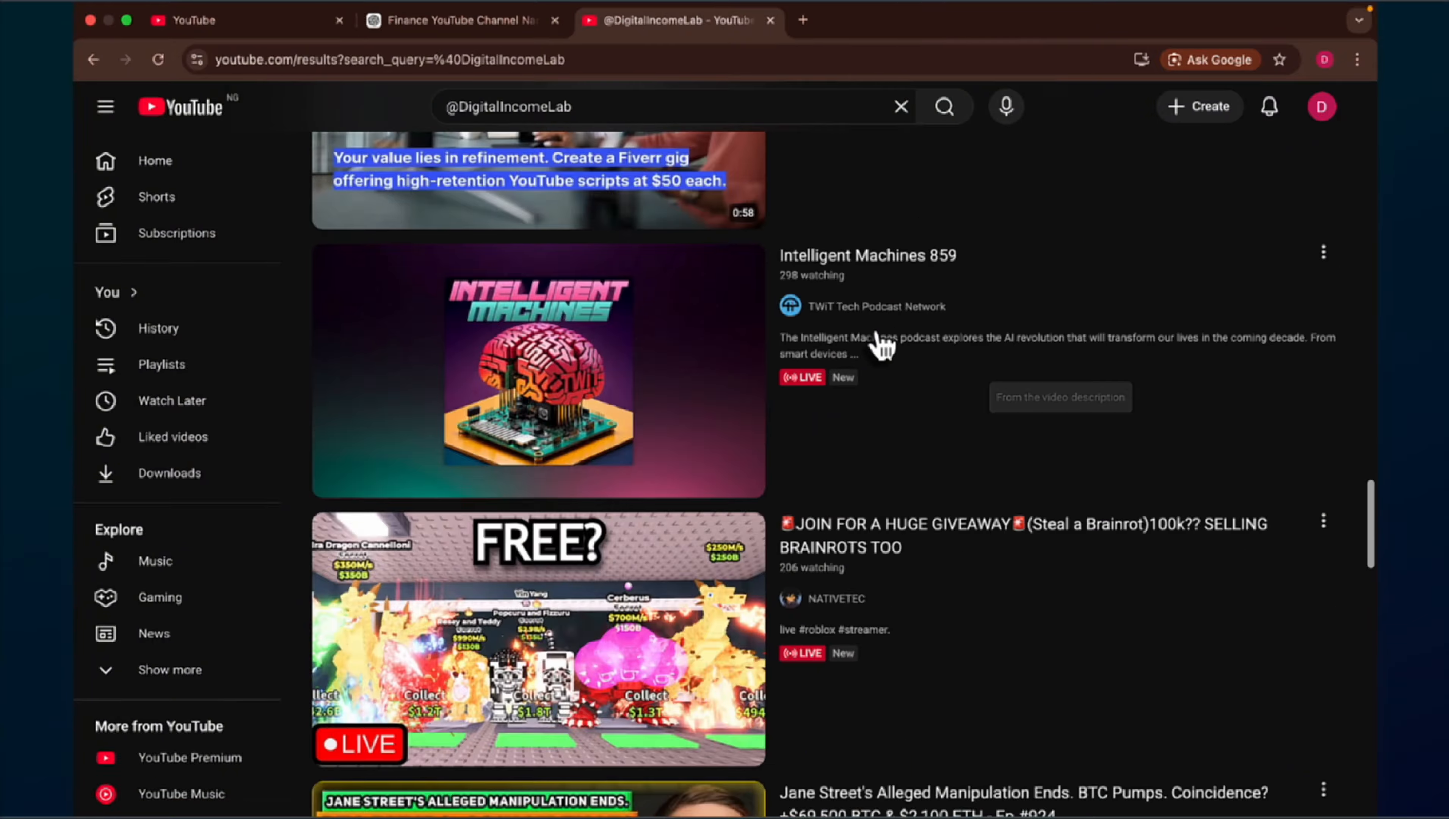
pyautogui.scroll(15, 882, 345)
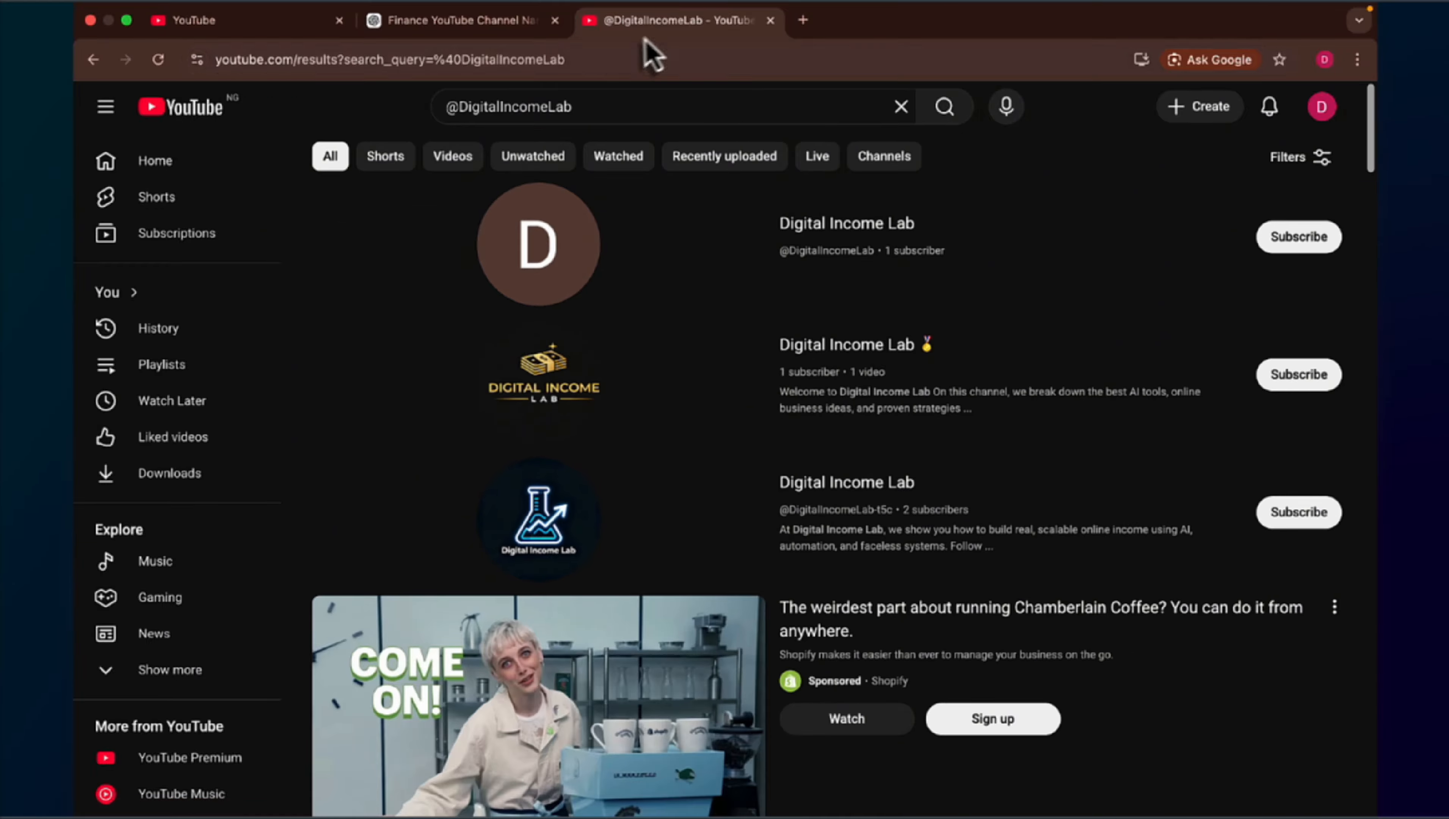
pyautogui.click(477, 22)
pyautogui.click(269, 22)
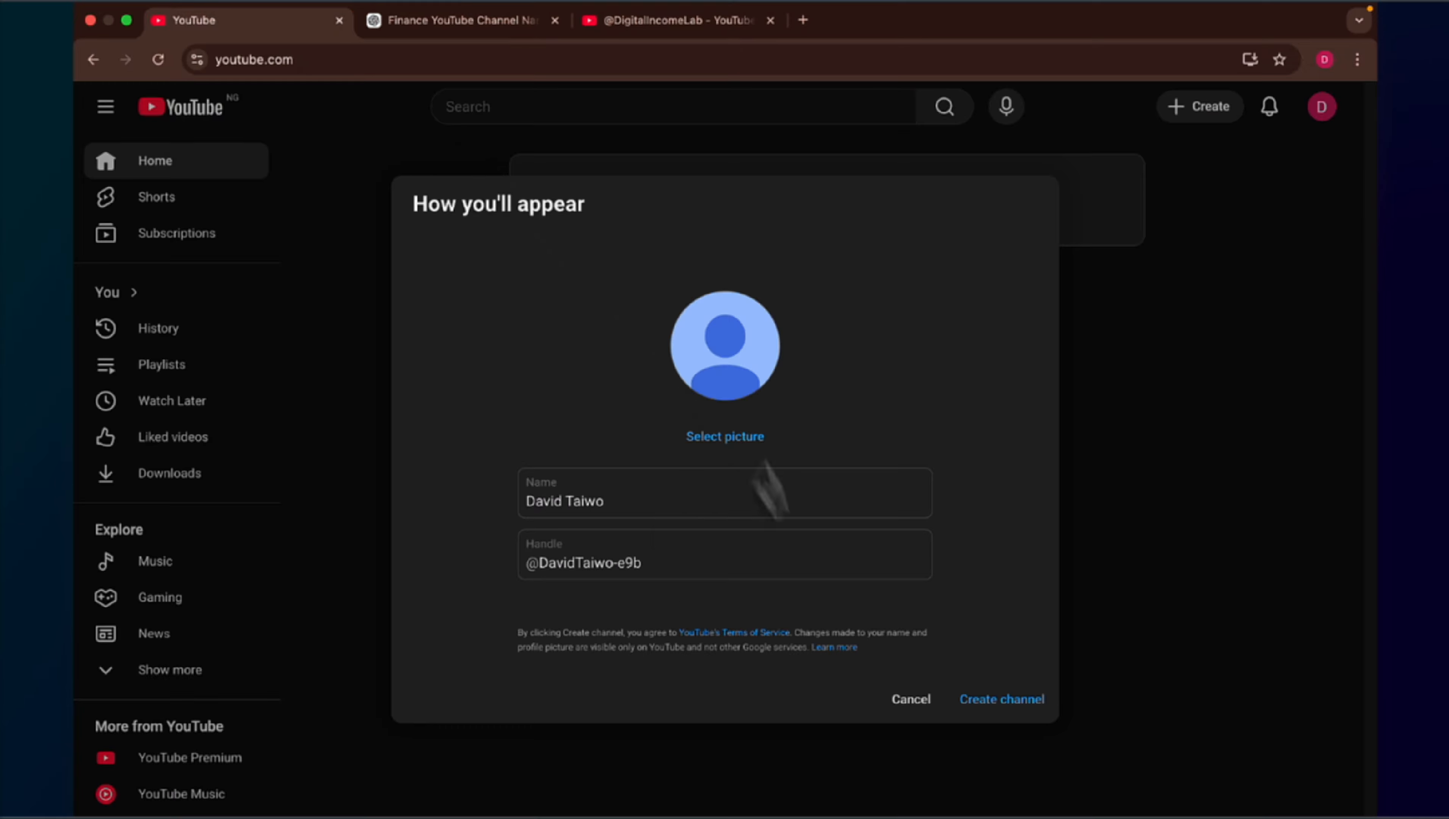
pyautogui.moveTo(643, 505); pyautogui.dragTo(405, 512)
pyautogui.write('Digital Income Lab')
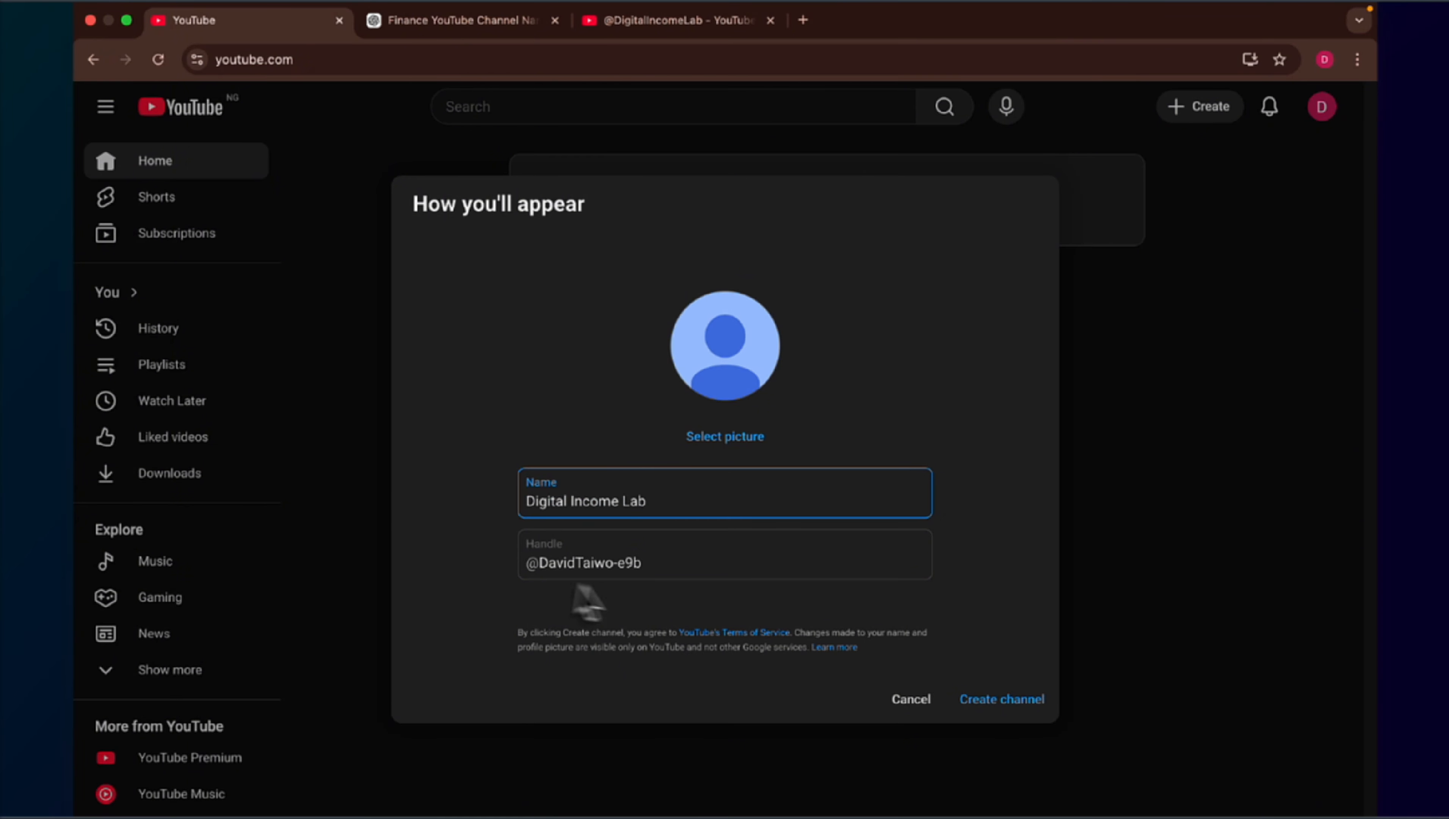
pyautogui.click(674, 562)
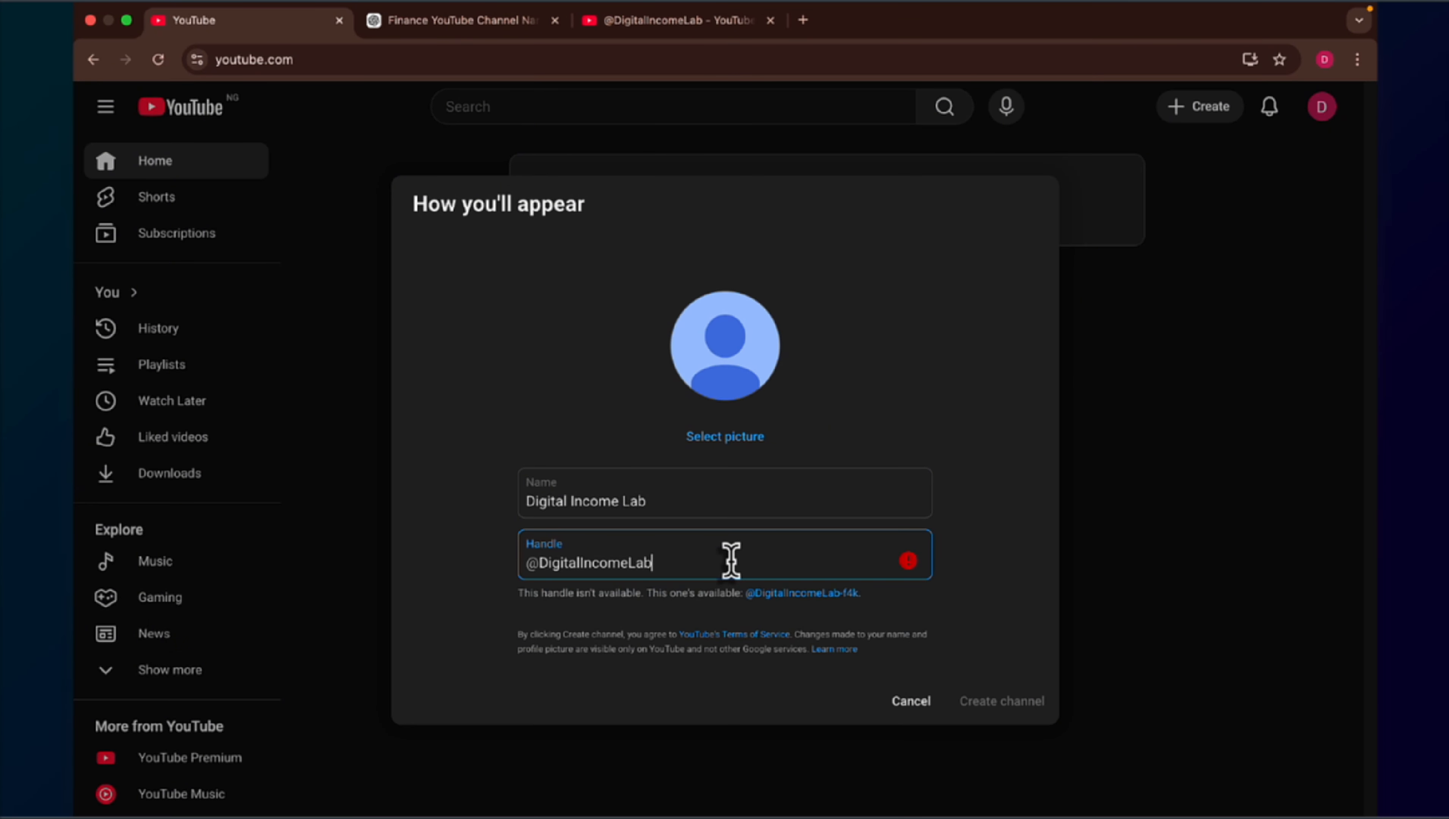
pyautogui.write('_1')
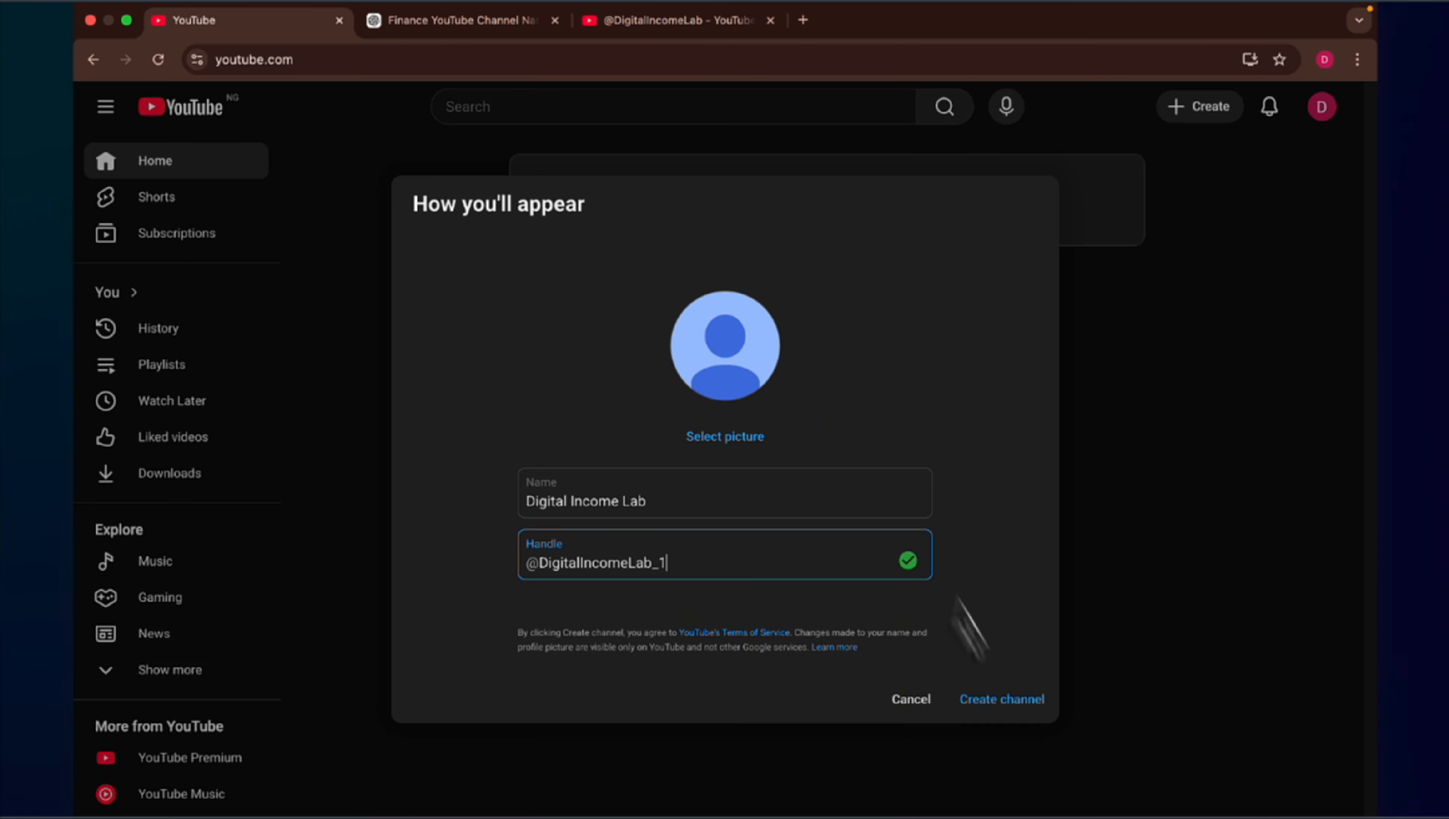
pyautogui.click(1006, 704)
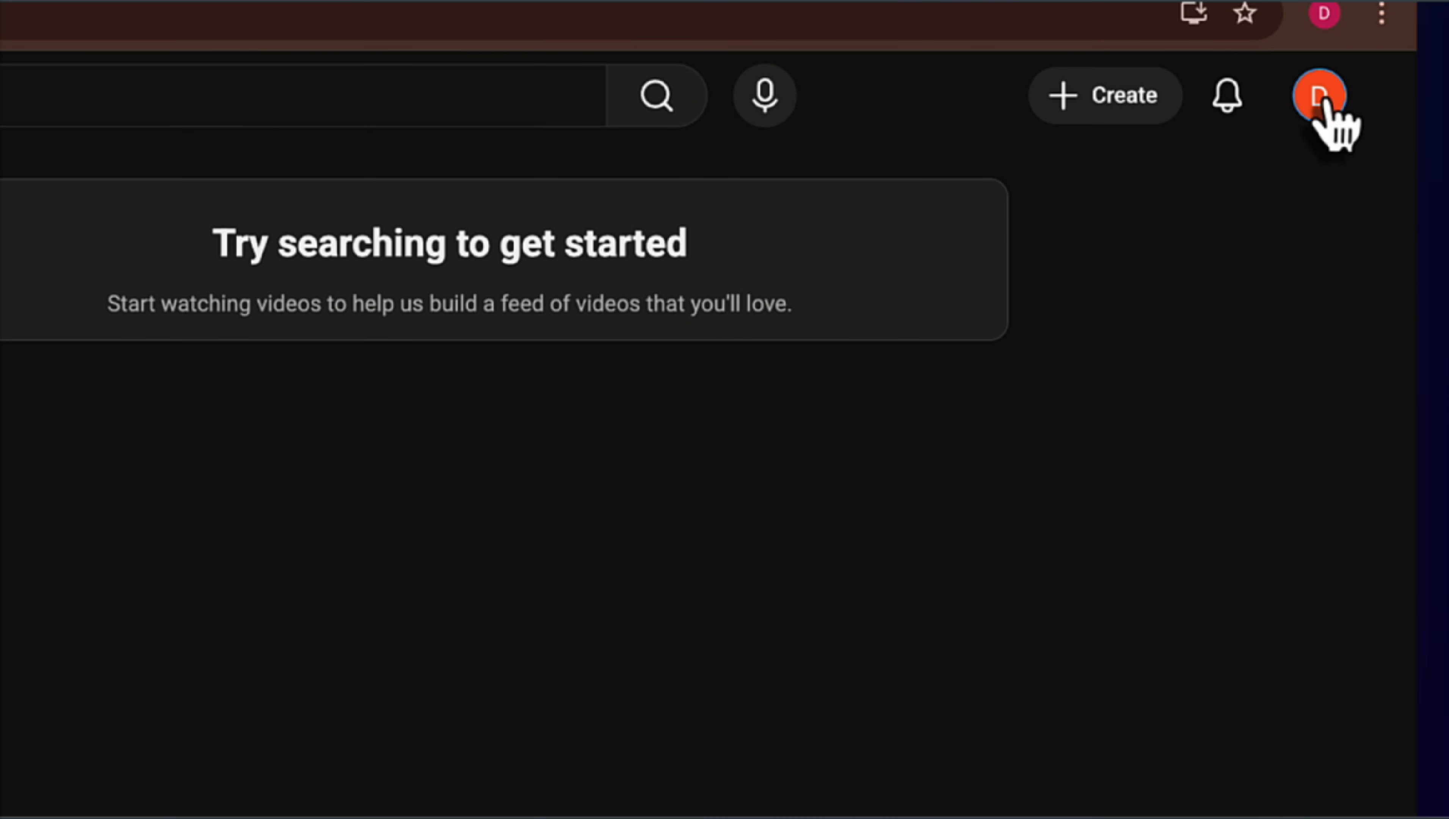
# Step: Open the new channel's customisation page in YouTube Studio
pyautogui.click(1321, 103)
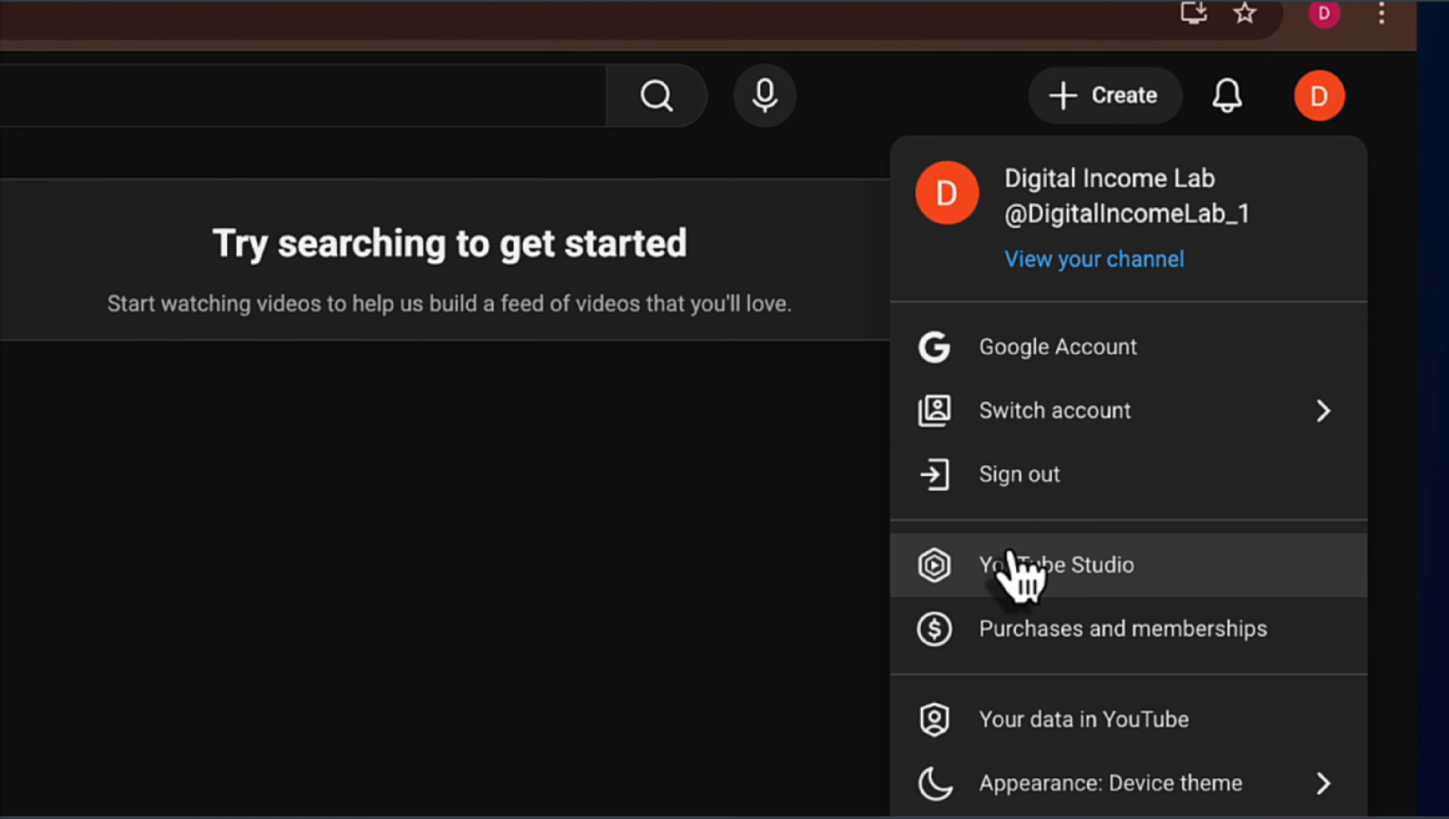
pyautogui.click(1077, 567)
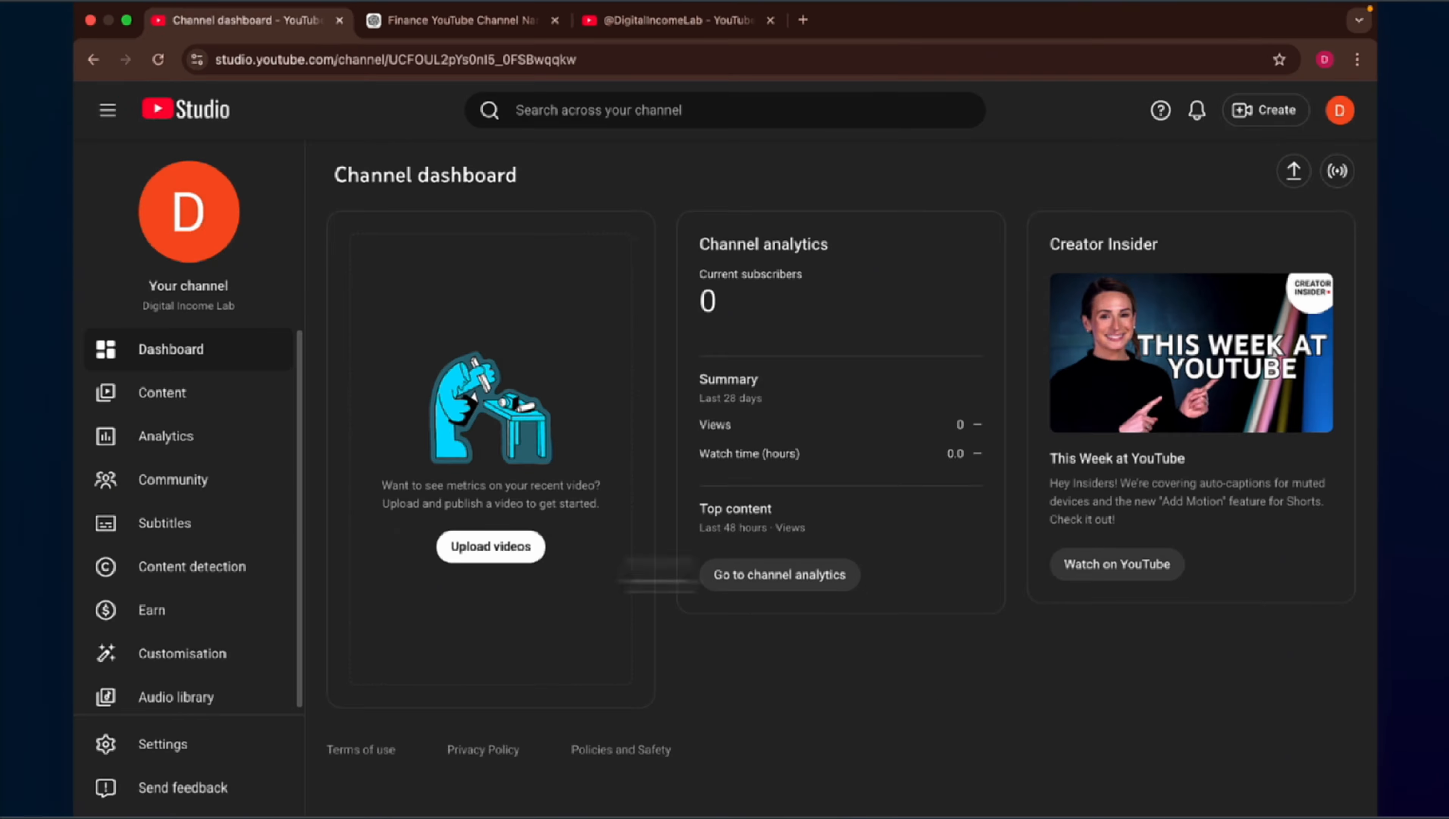
pyautogui.scroll(-1, 86, 453)
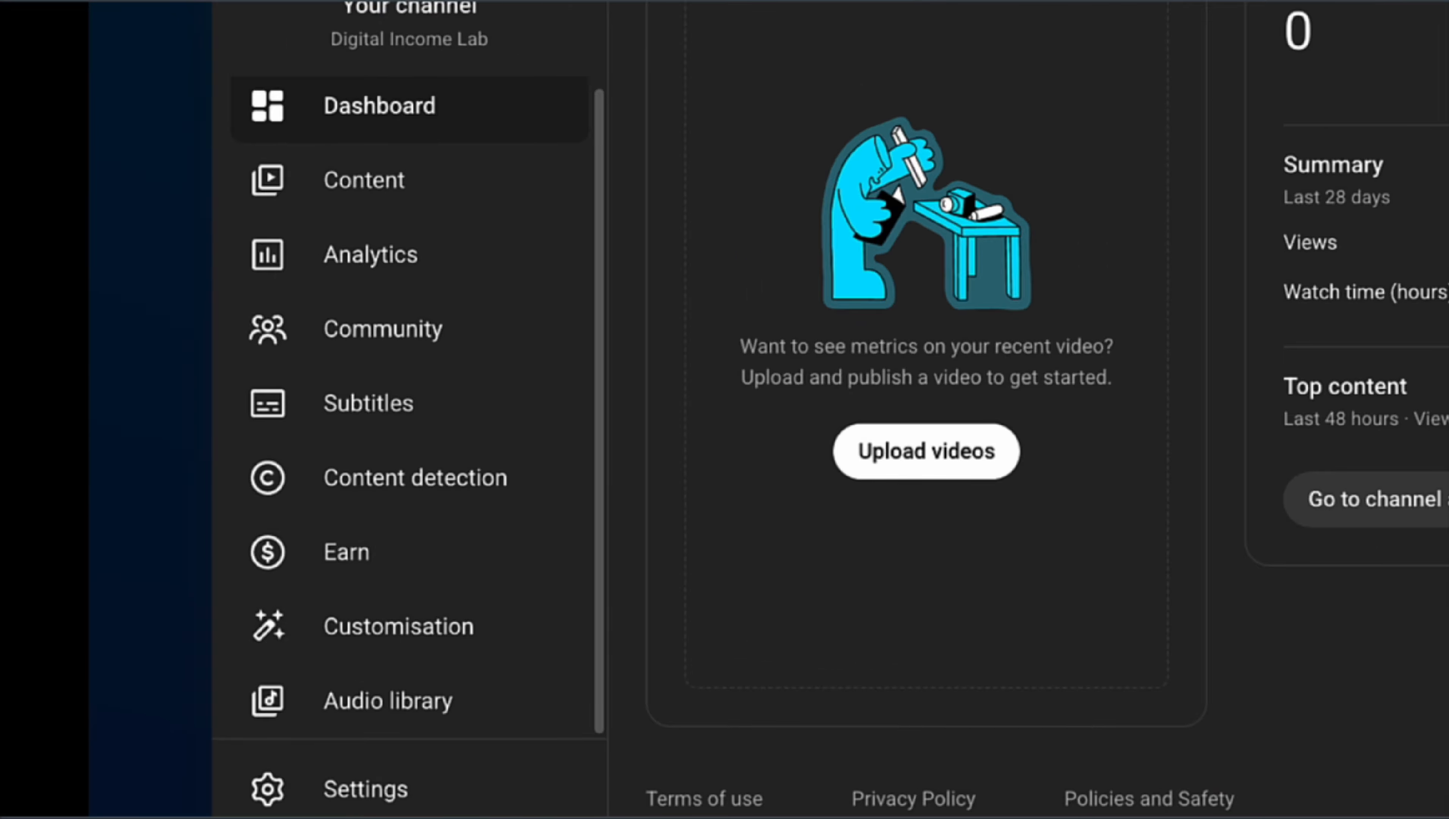
pyautogui.click(401, 653)
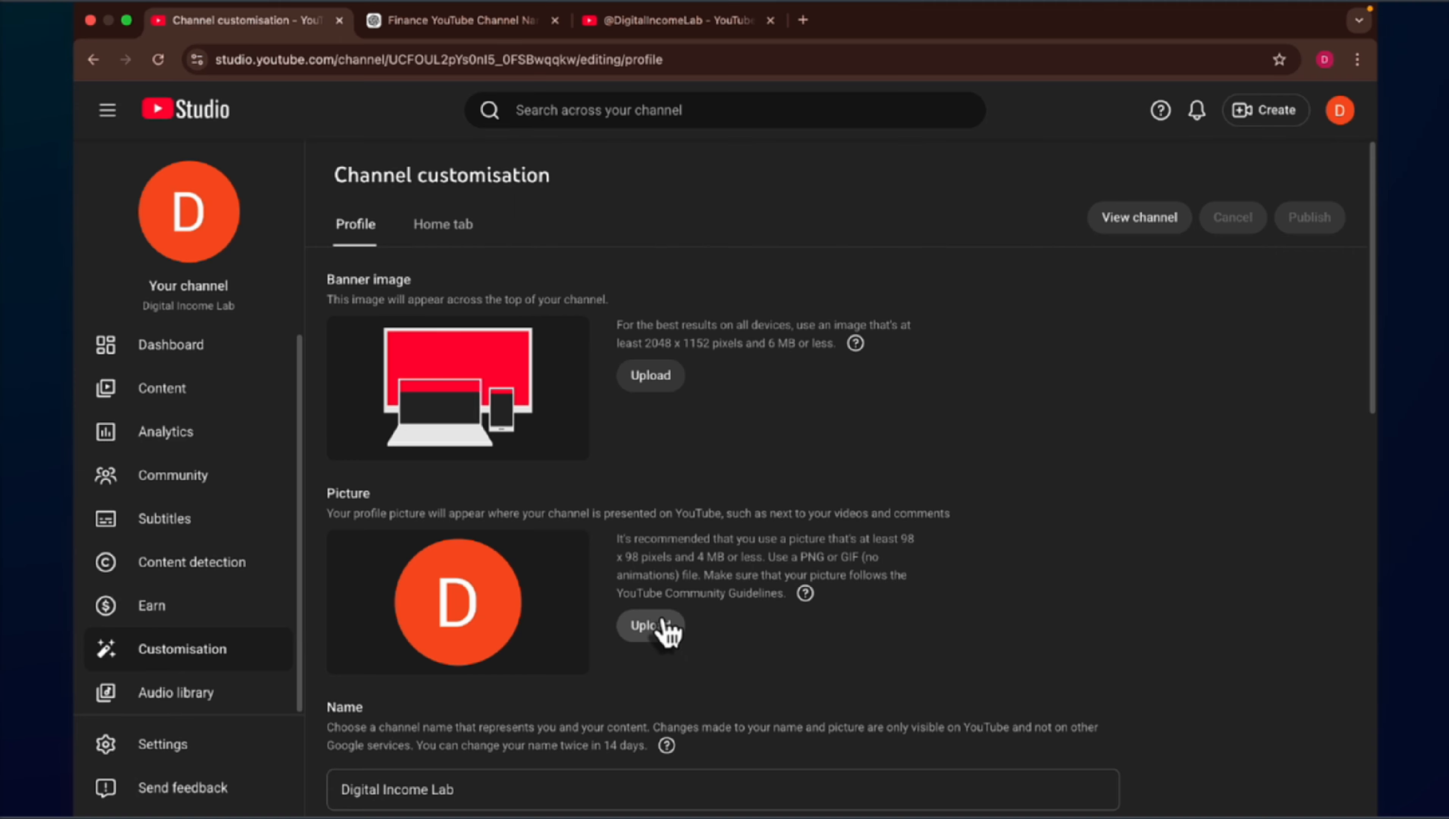
# Step: Search Google for canva in a new browser tab and open the Canva site
pyautogui.click(806, 31)
pyautogui.write('c')
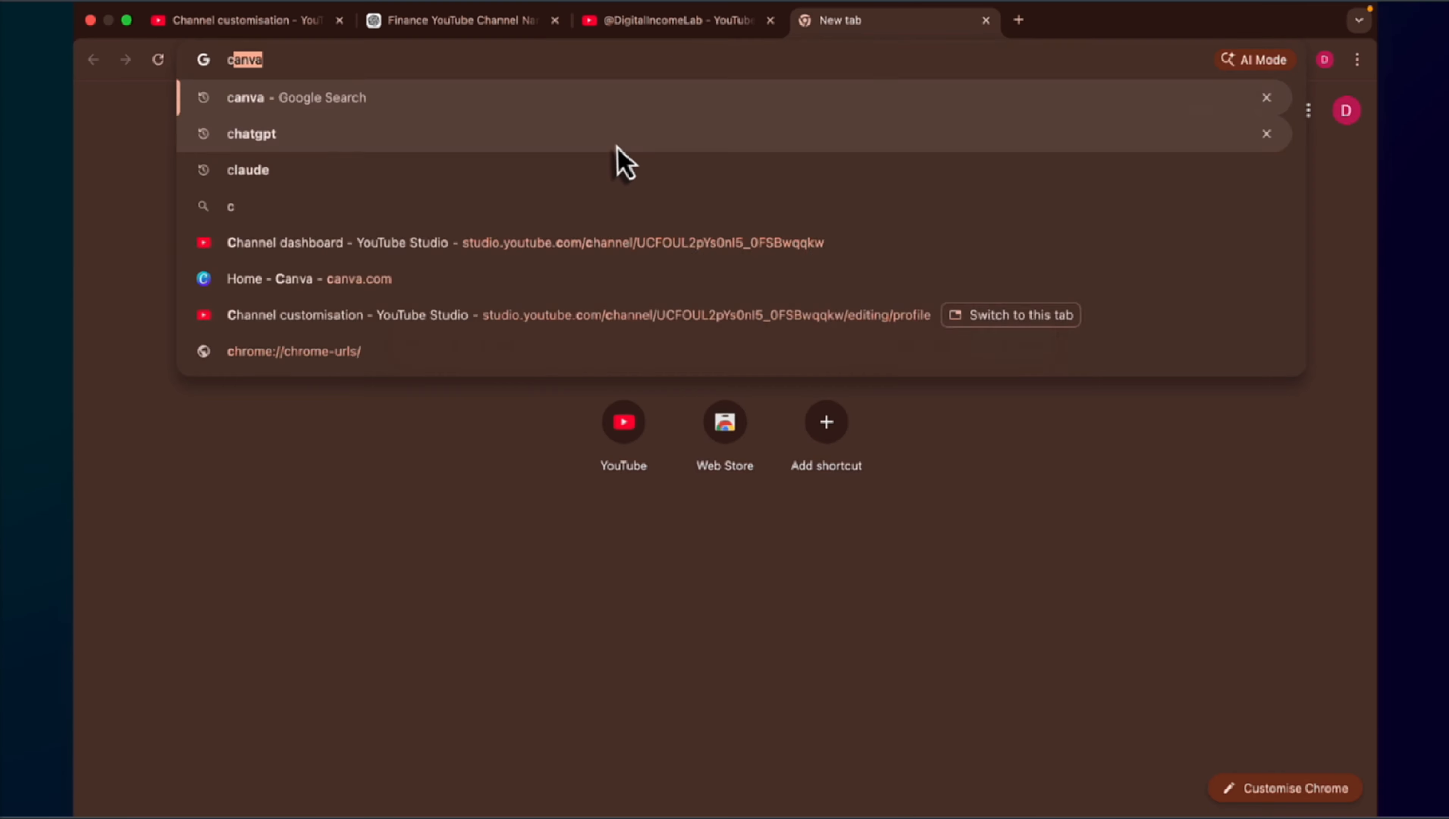
pyautogui.write('an')
pyautogui.press('Return')
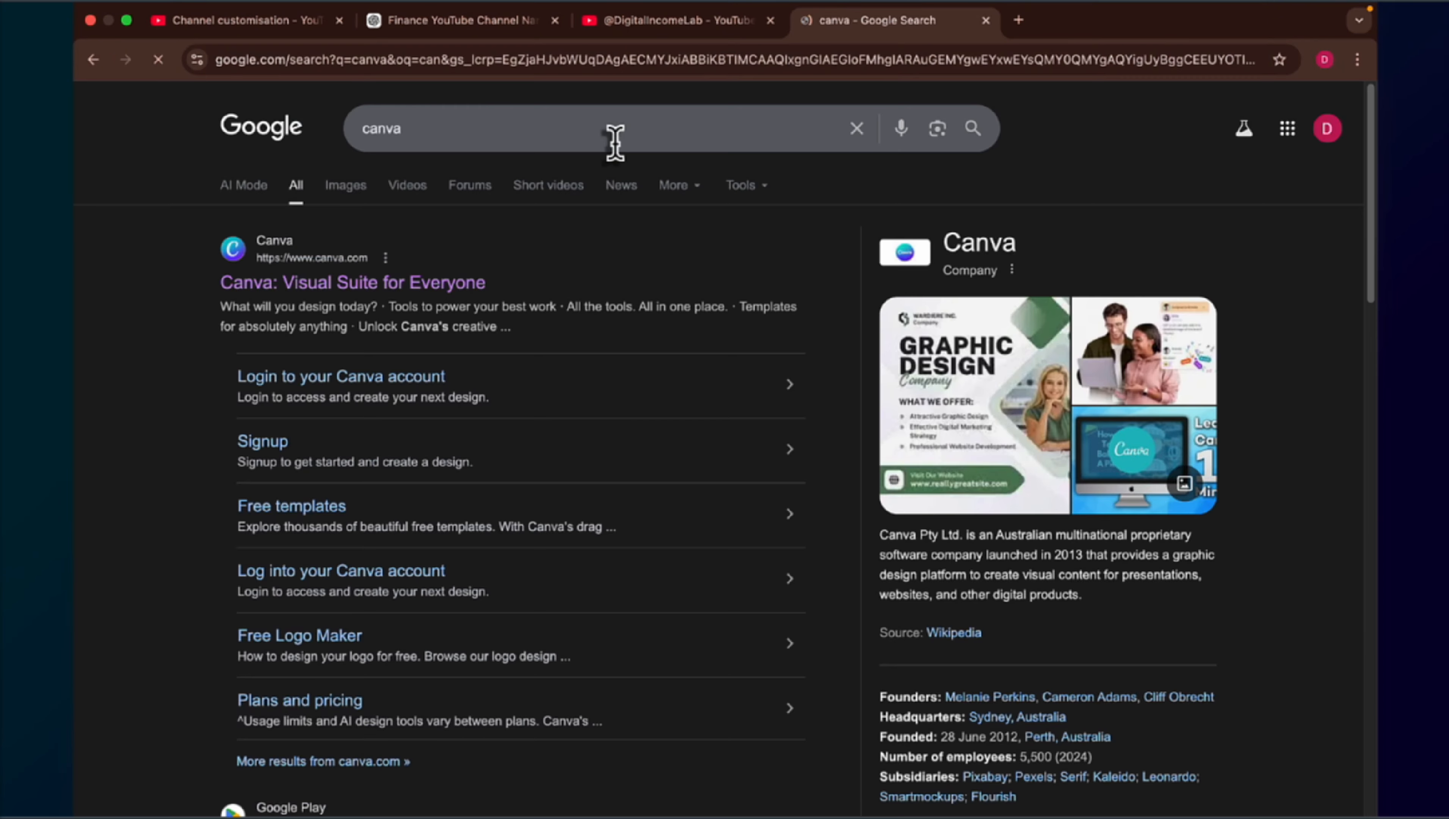
pyautogui.click(430, 289)
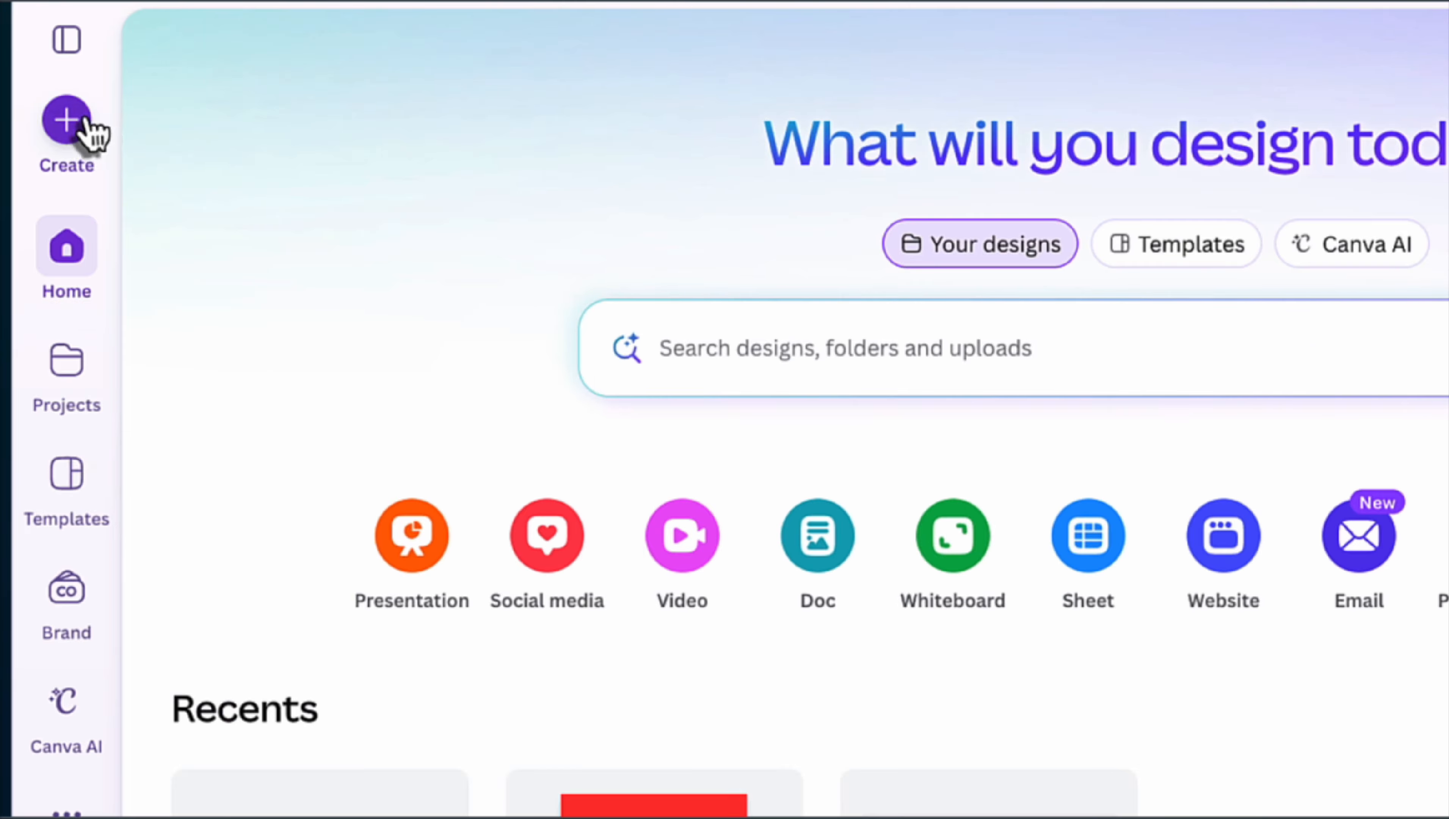
# Step: Search Canva's design types for logo and create a new blank Logo design
pyautogui.click(88, 129)
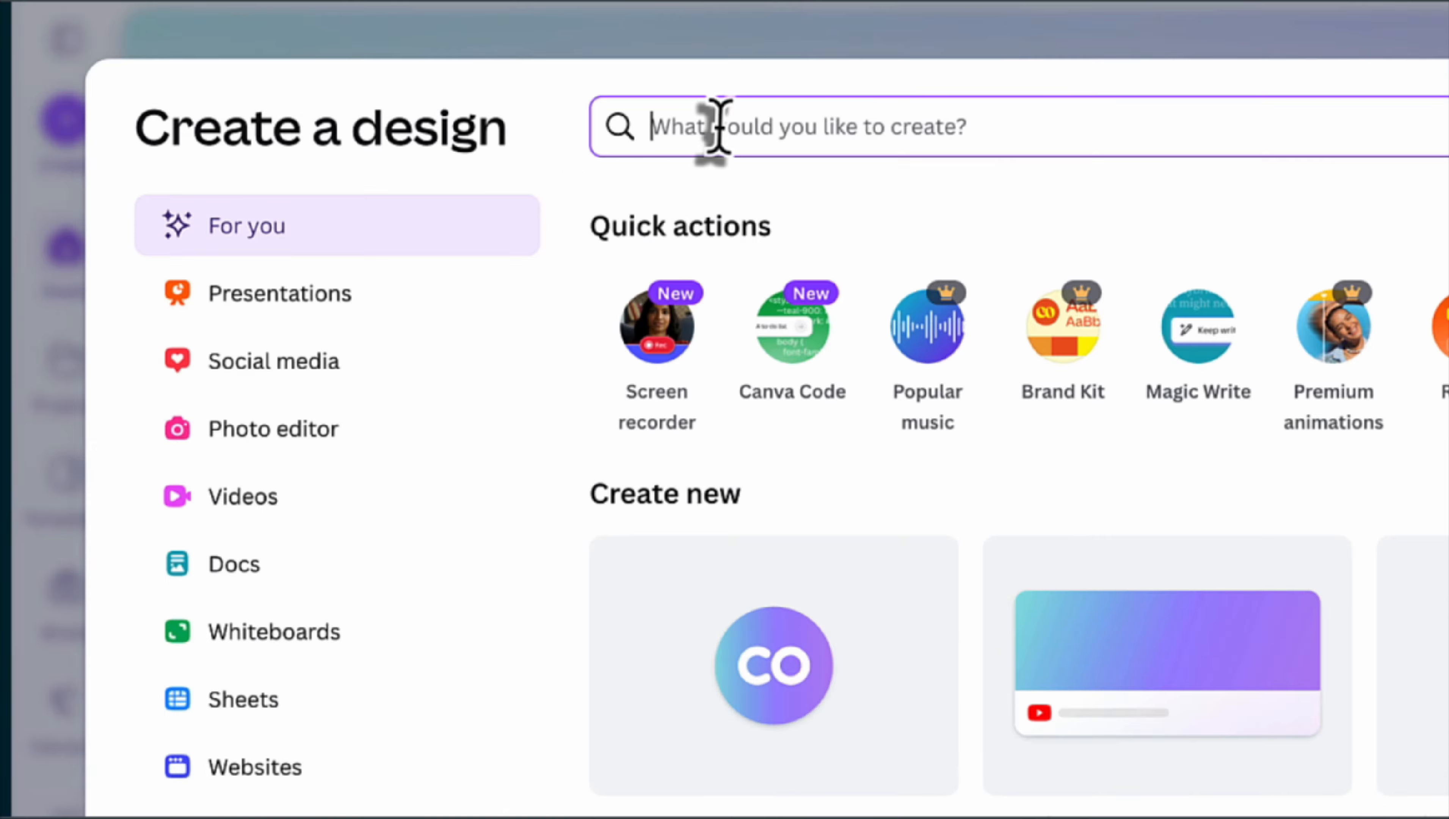
pyautogui.write('logo')
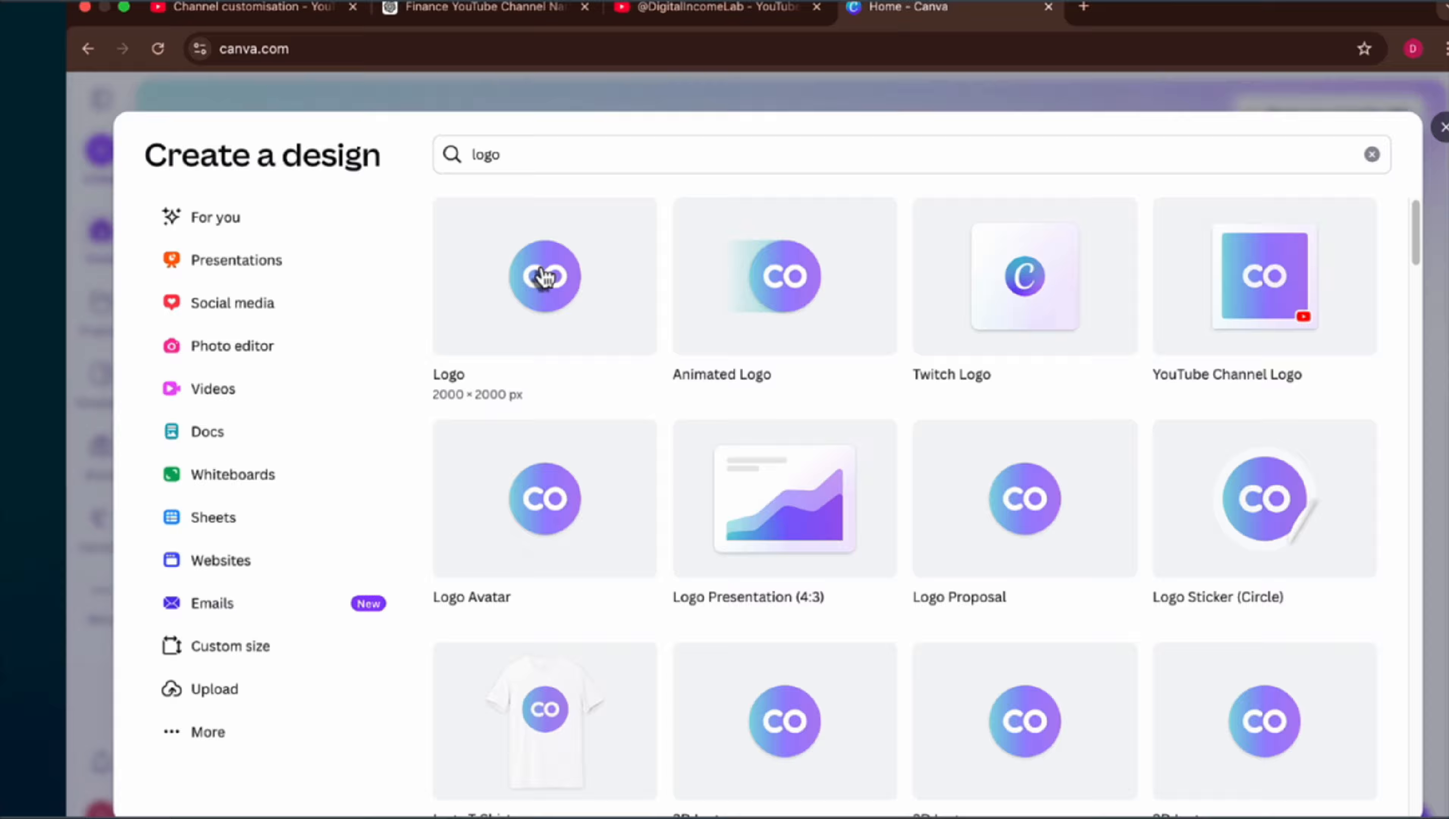
pyautogui.click(808, 391)
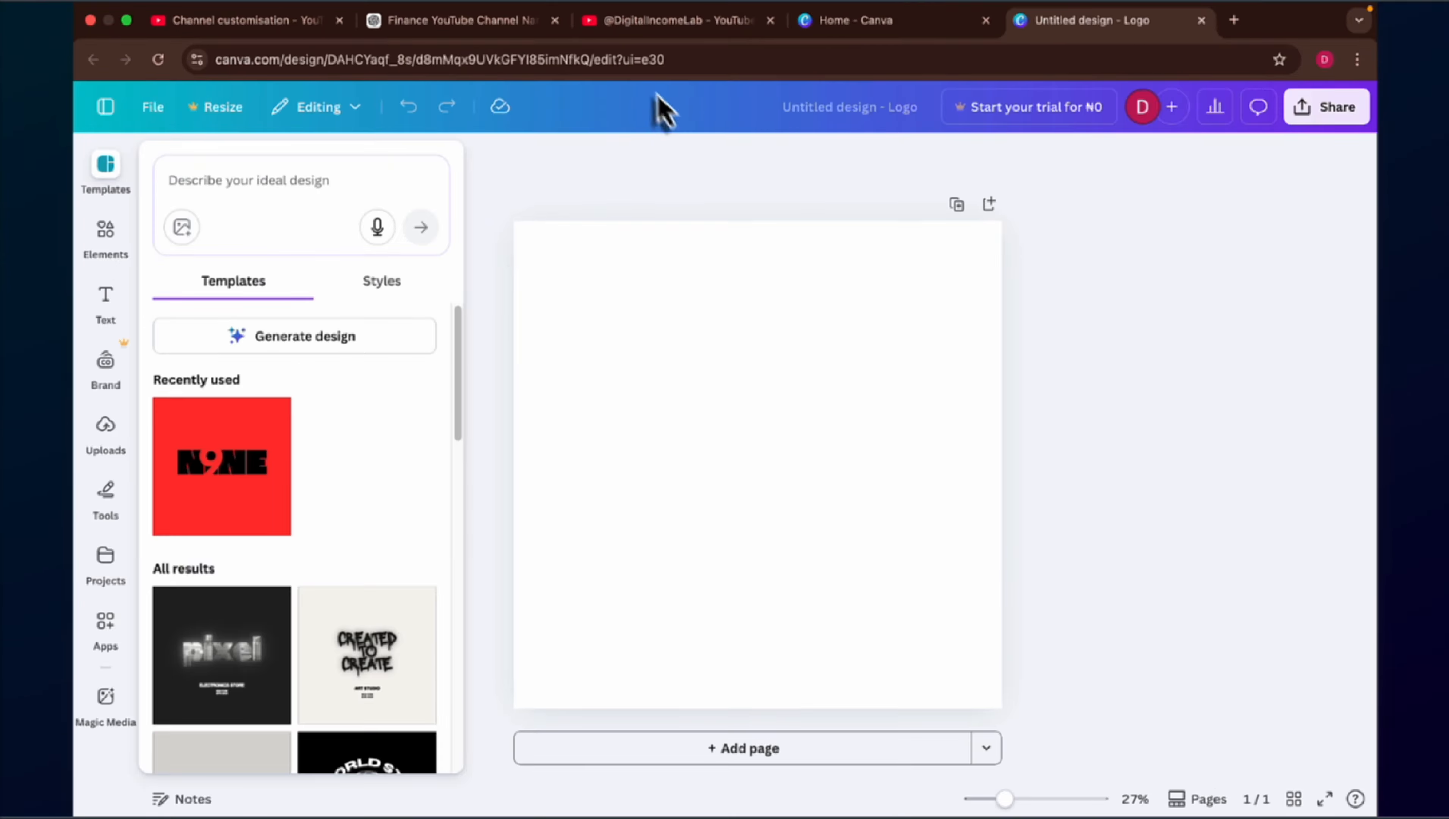
# Step: Check the channel customisation page in YouTube Studio, and look through the suggested logo templates in Canva
pyautogui.click(261, 35)
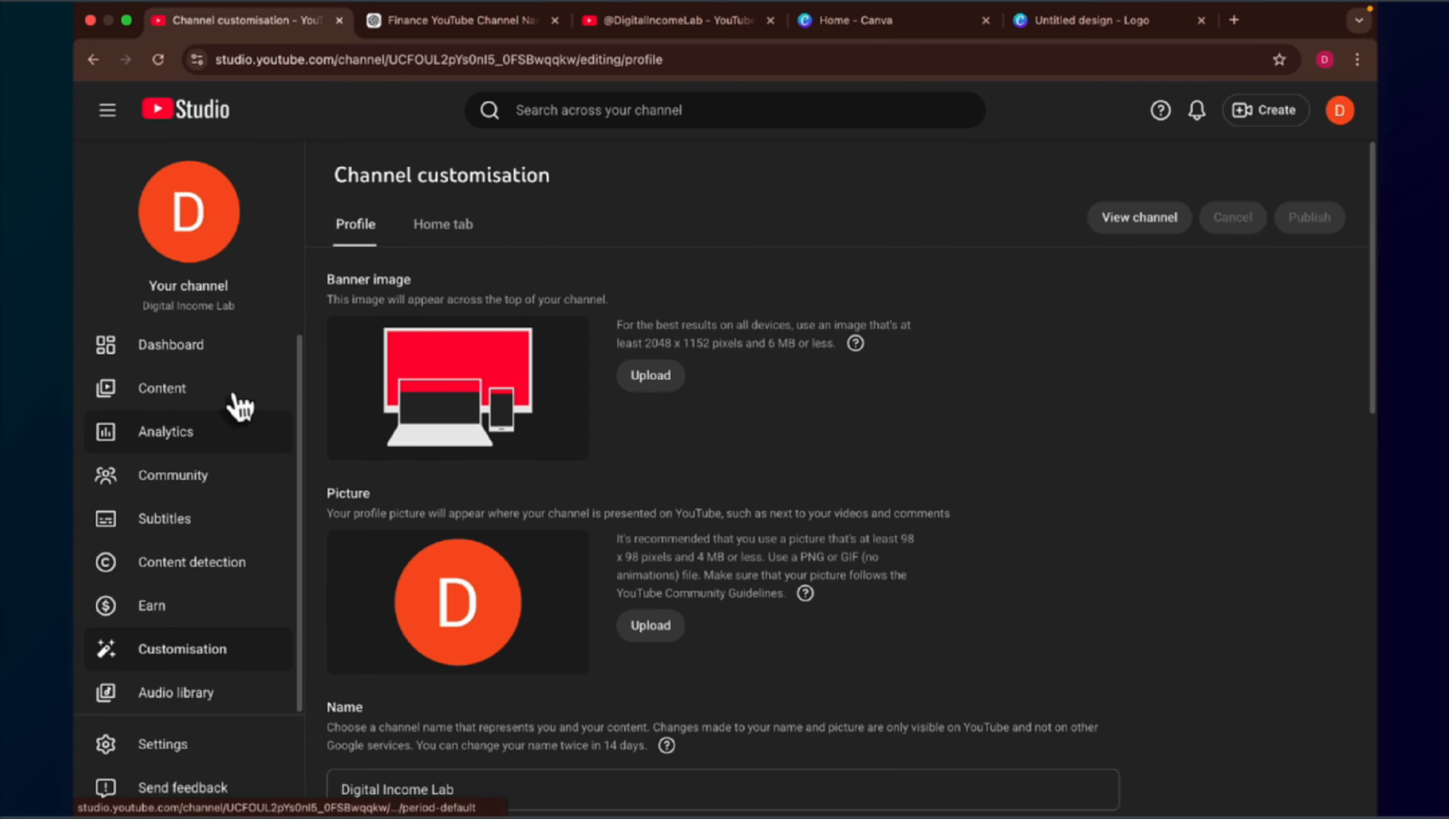
pyautogui.click(1079, 24)
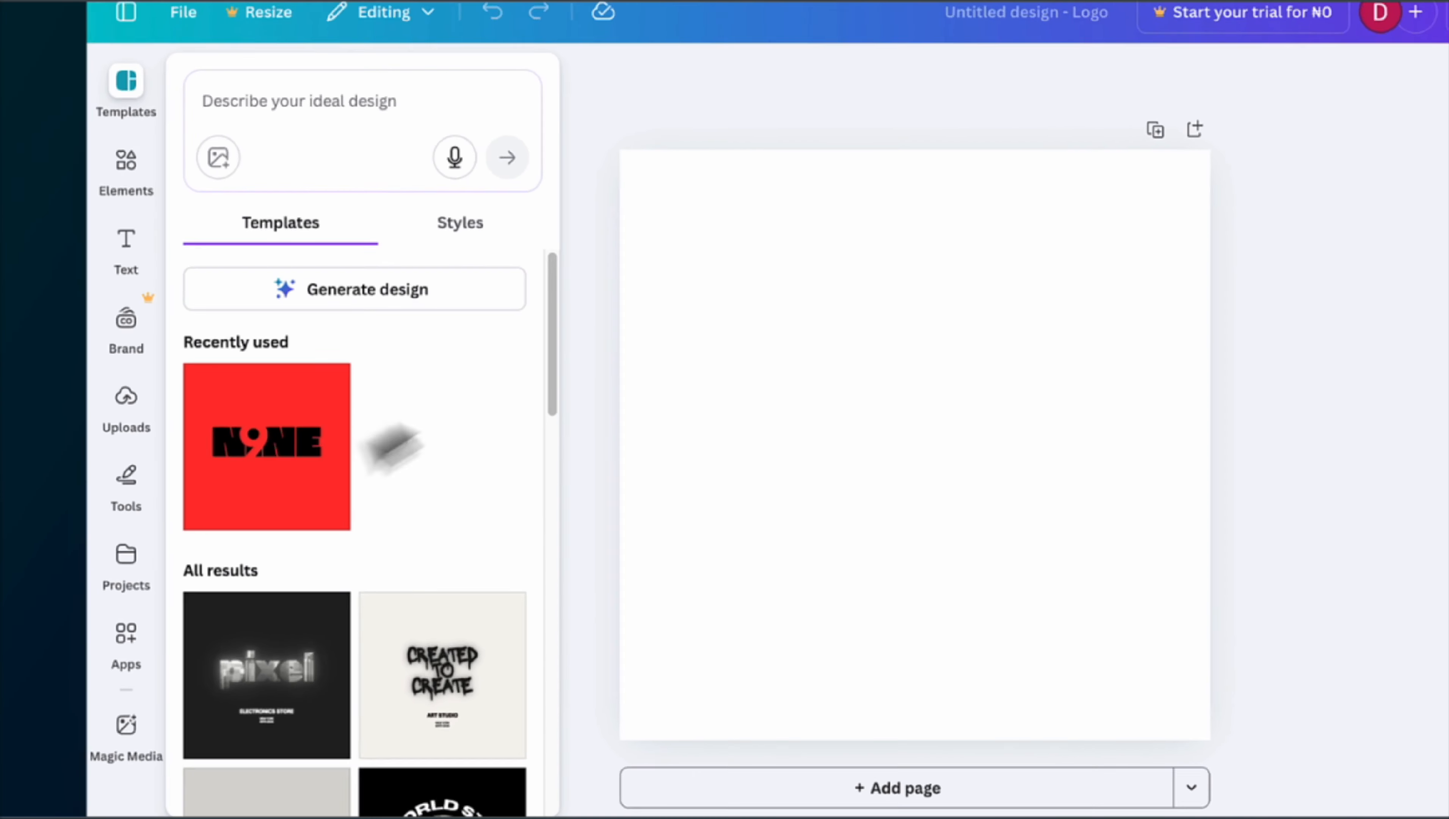
pyautogui.scroll(-3, 293, 477)
pyautogui.scroll(-1, 385, 459)
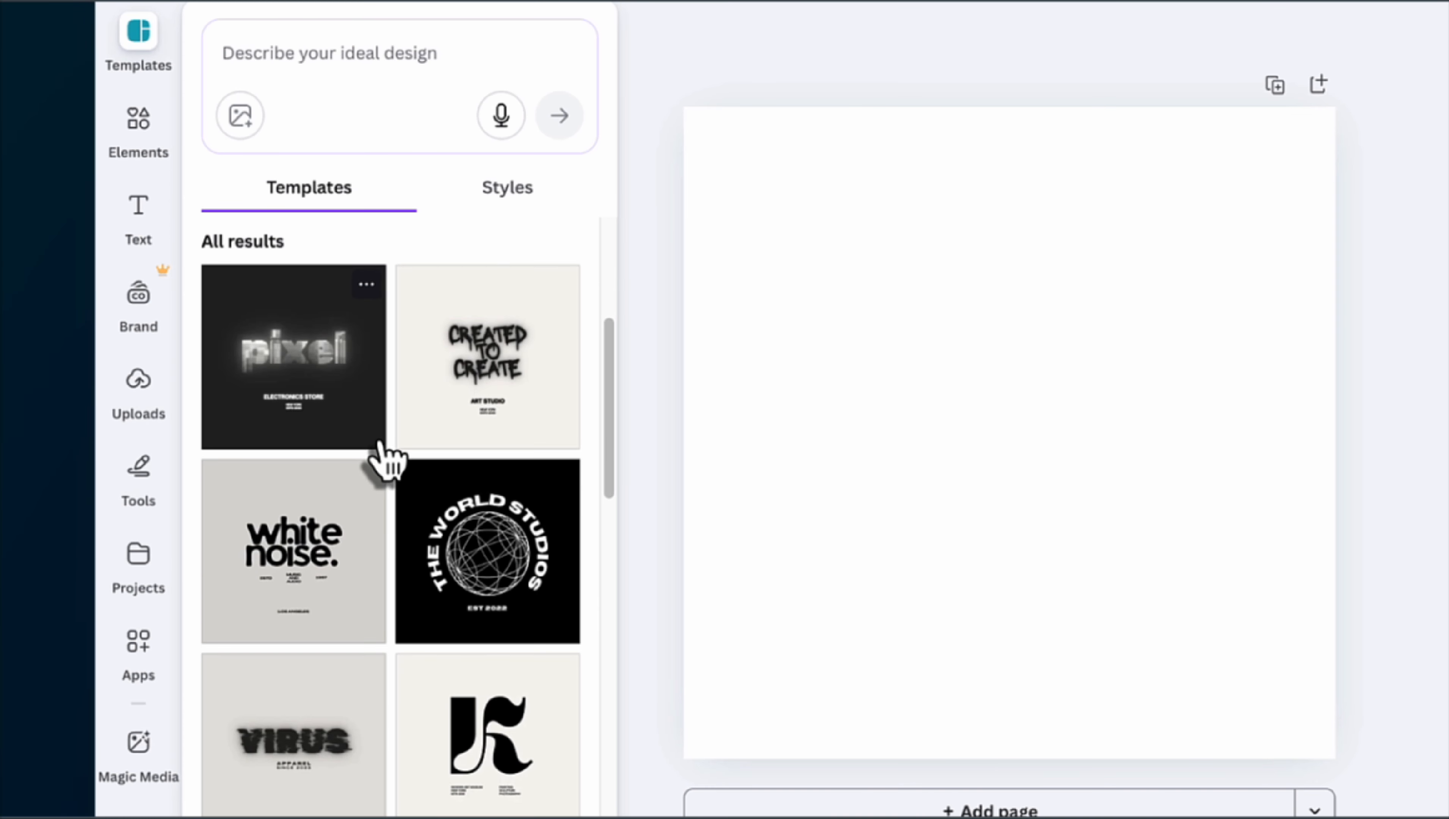
pyautogui.scroll(-10, 385, 458)
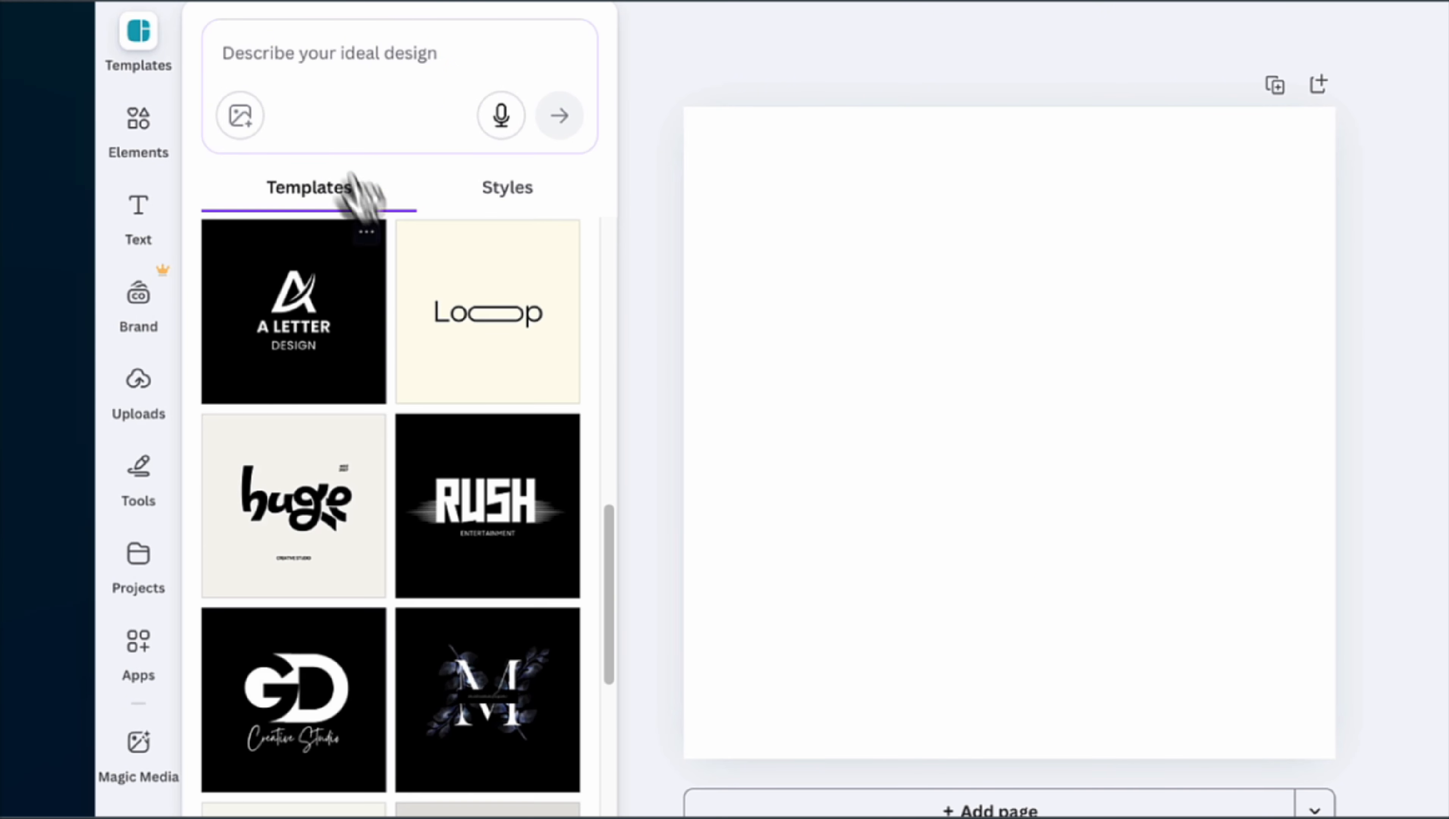
# Step: Search the logo templates for finance and apply the red Bronq Finance Group template to the design
pyautogui.click(313, 55)
pyautogui.write('finance')
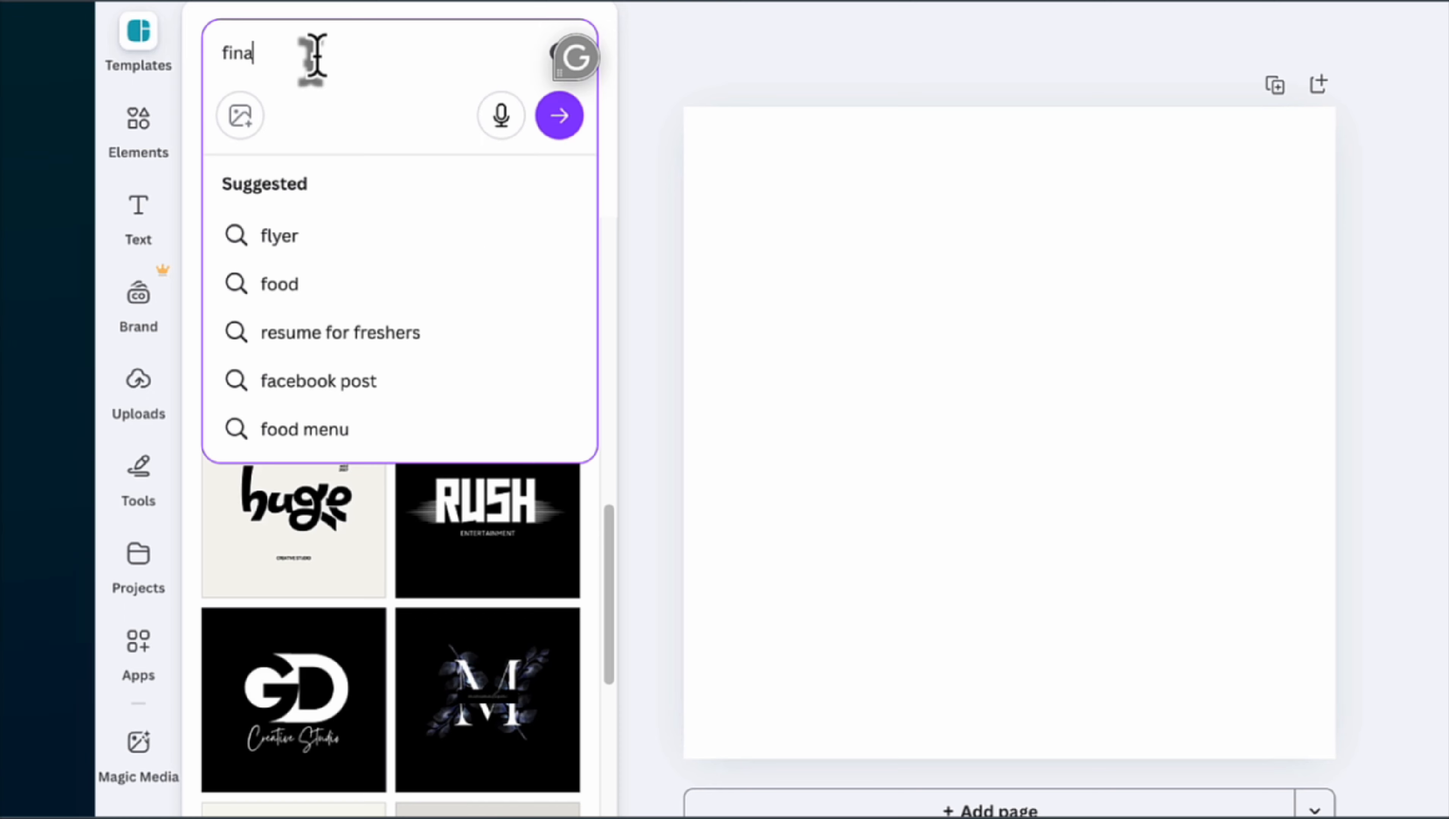
pyautogui.press('Return')
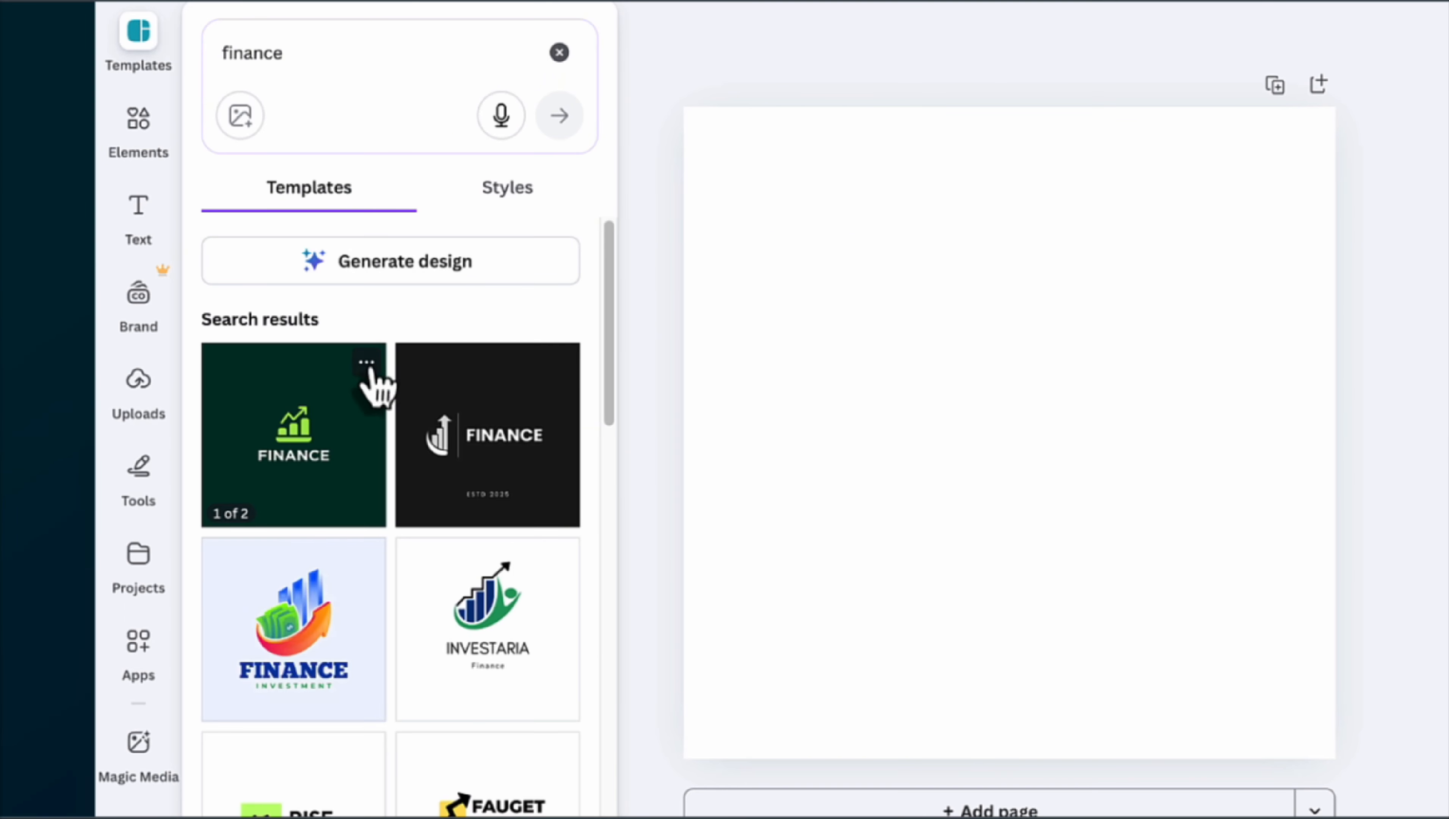
pyautogui.scroll(-5, 355, 598)
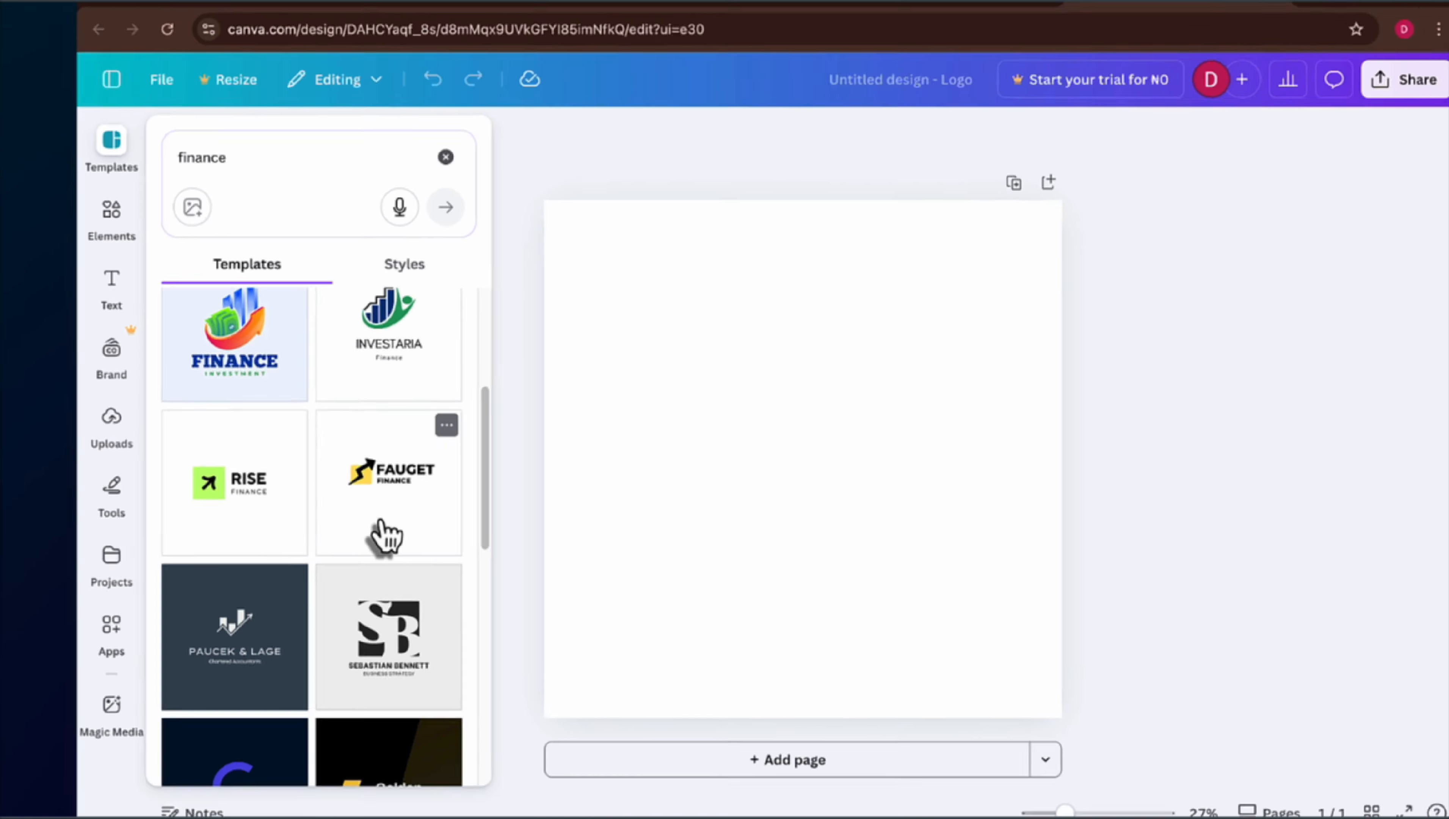
pyautogui.scroll(-5, 474, 530)
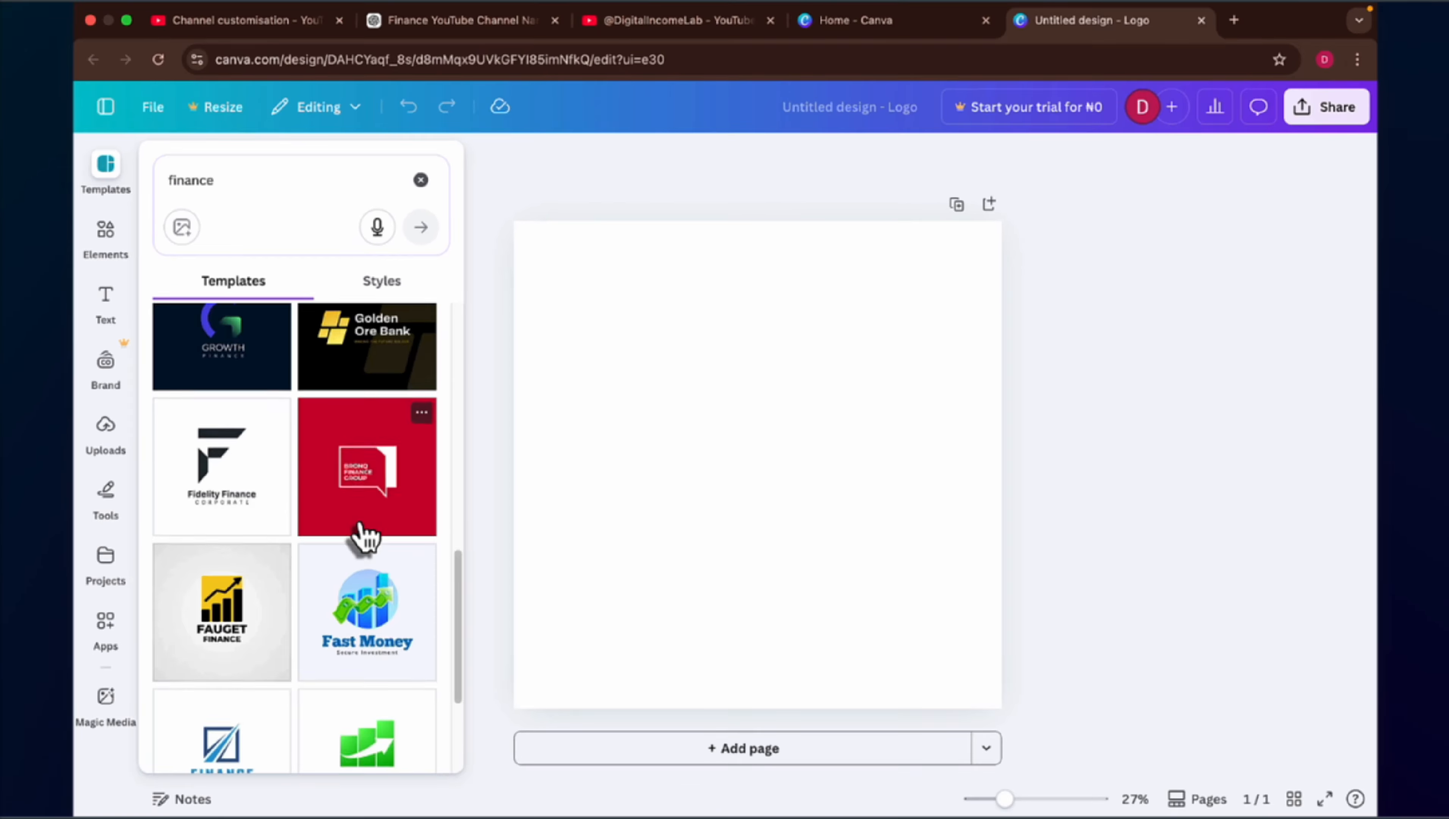
pyautogui.click(365, 541)
# Step: Replace the logo's text with DIGITAL INCOME LAB on three lines and move the logo slightly higher on the red background
pyautogui.click(739, 481)
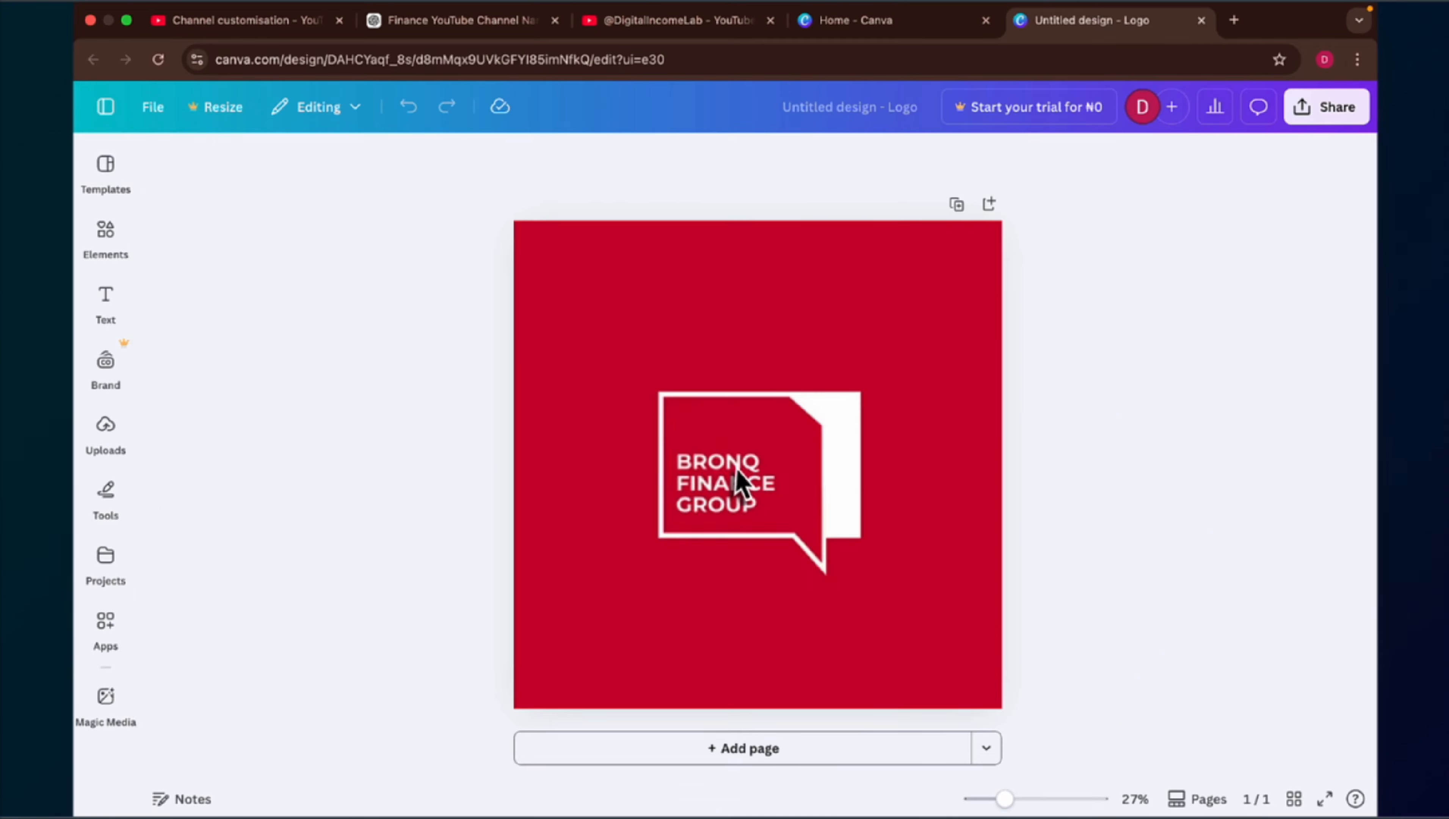
pyautogui.click(721, 462)
pyautogui.doubleClick(721, 462)
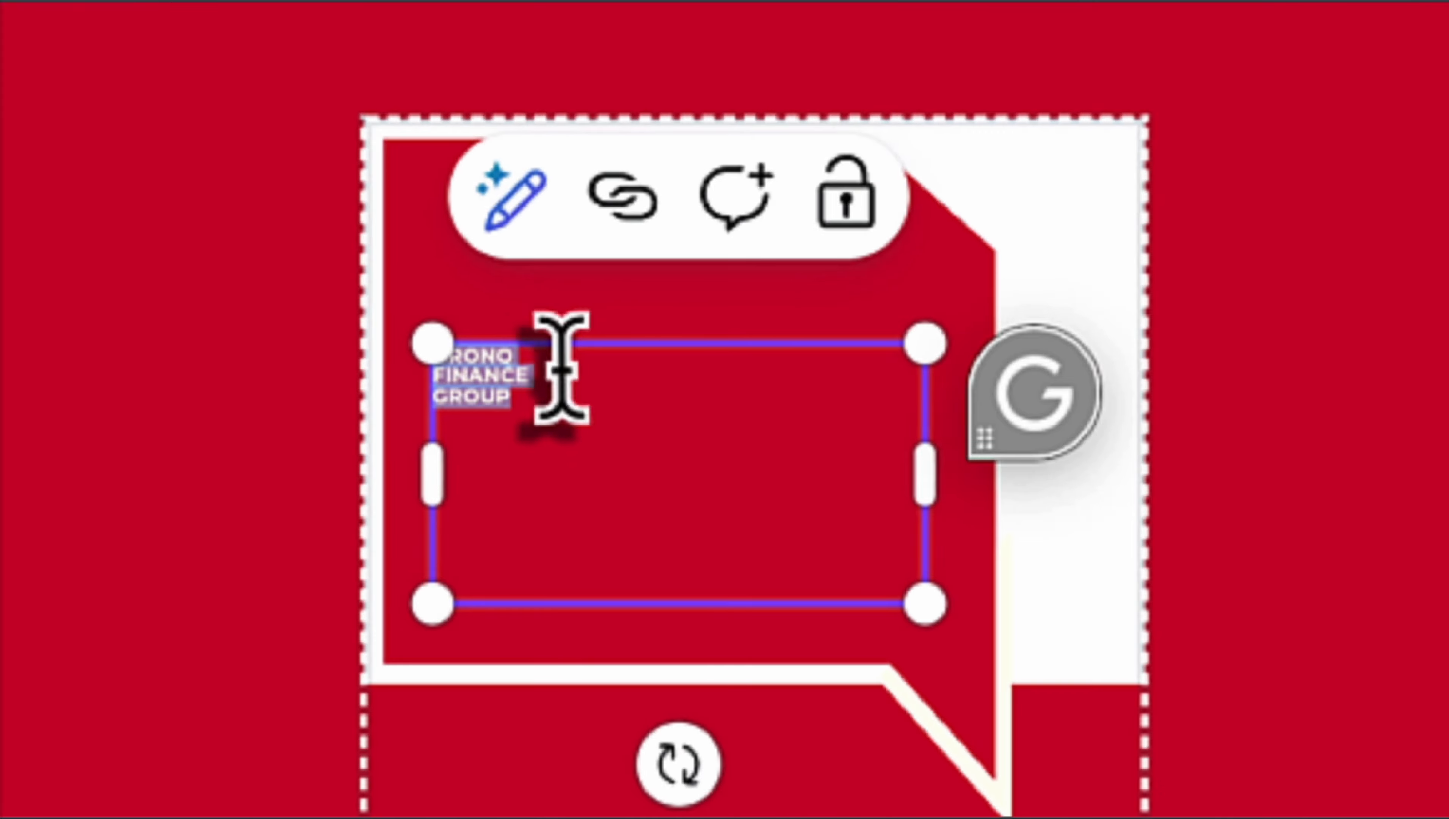
pyautogui.doubleClick(572, 394)
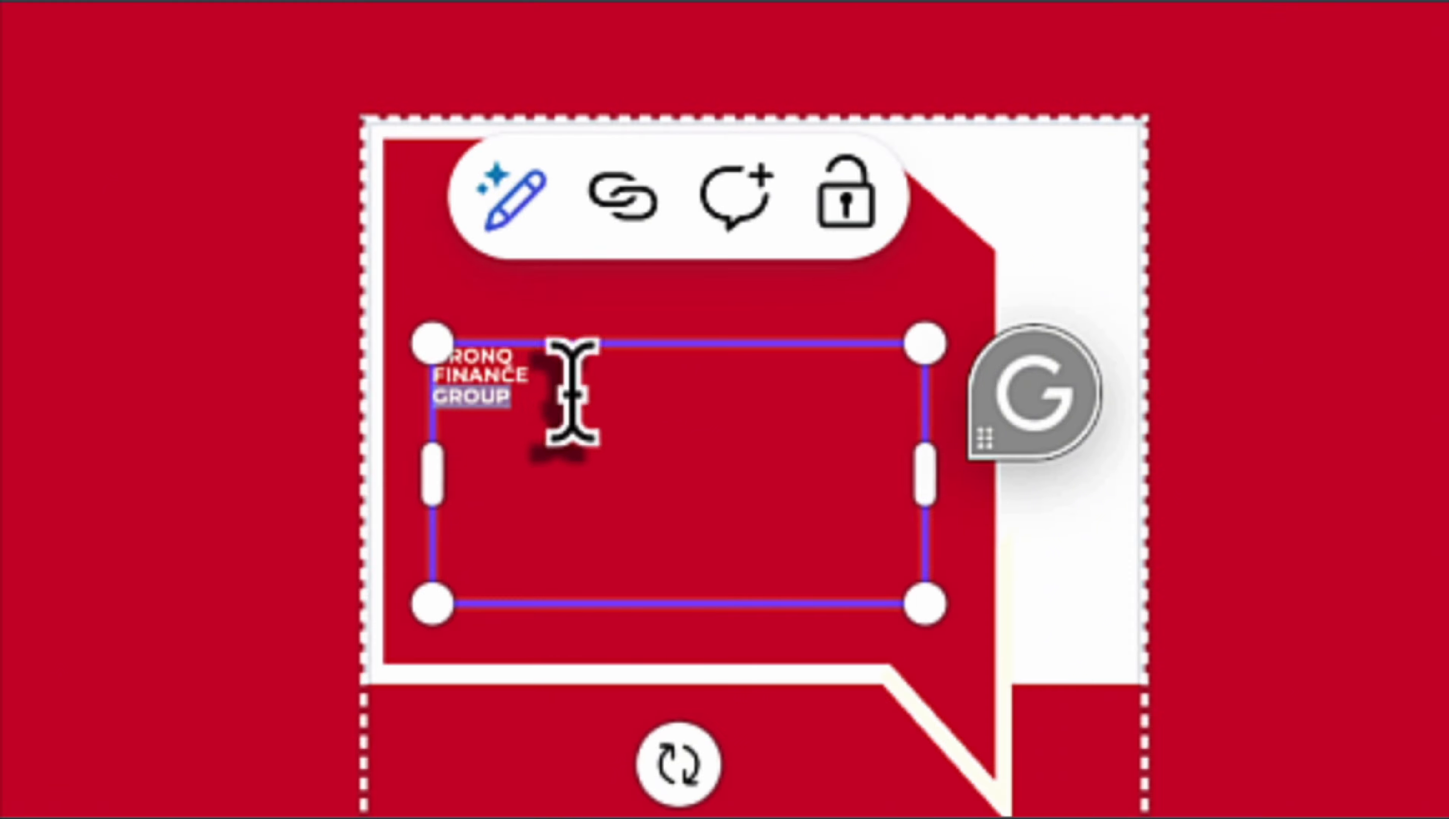
pyautogui.hotkey('ctrl', 'a')
pyautogui.press('BackSpace')
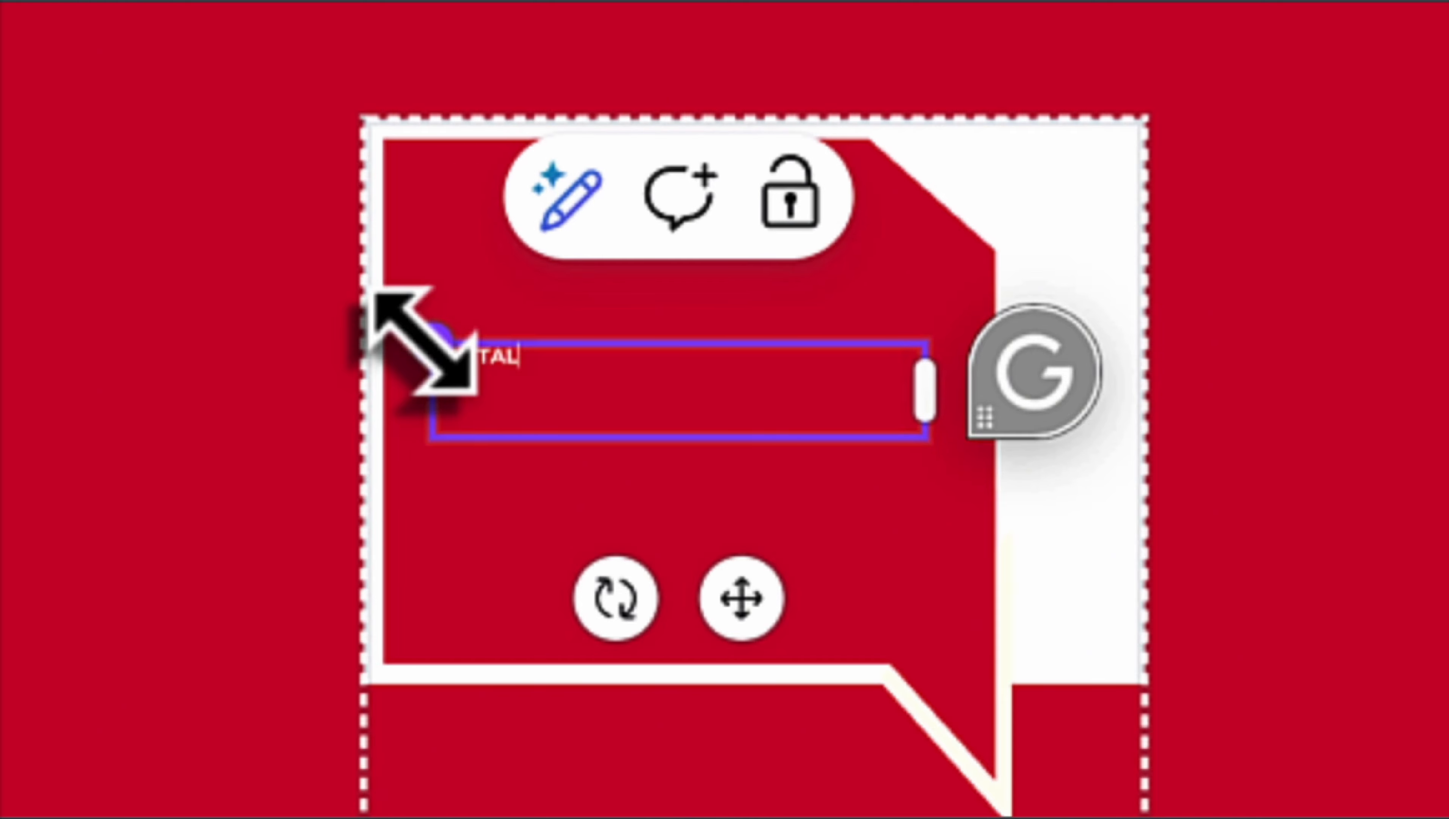
pyautogui.press('Return')
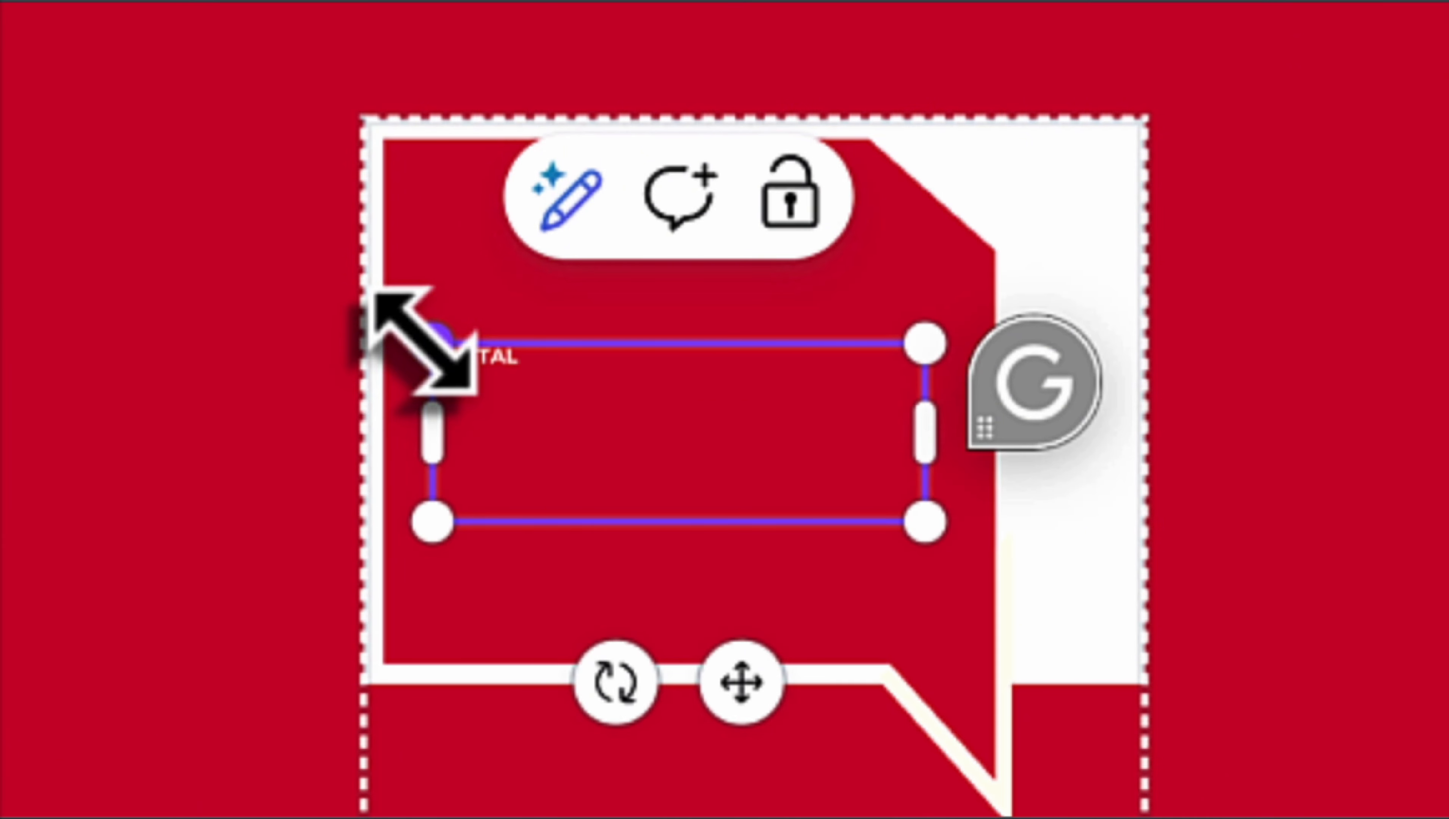
pyautogui.press('Return')
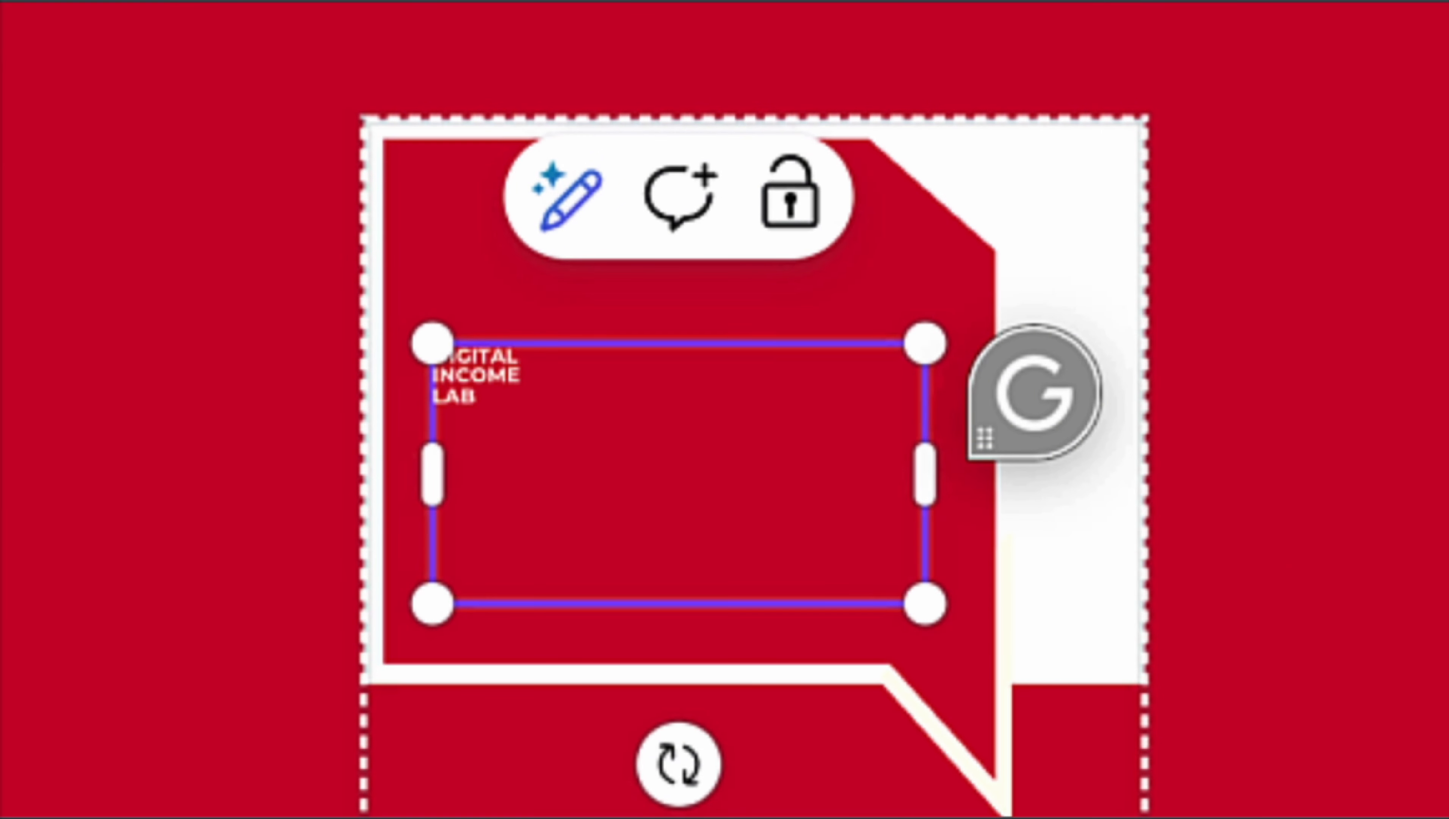
pyautogui.moveTo(550, 367); pyautogui.dragTo(489, 319)
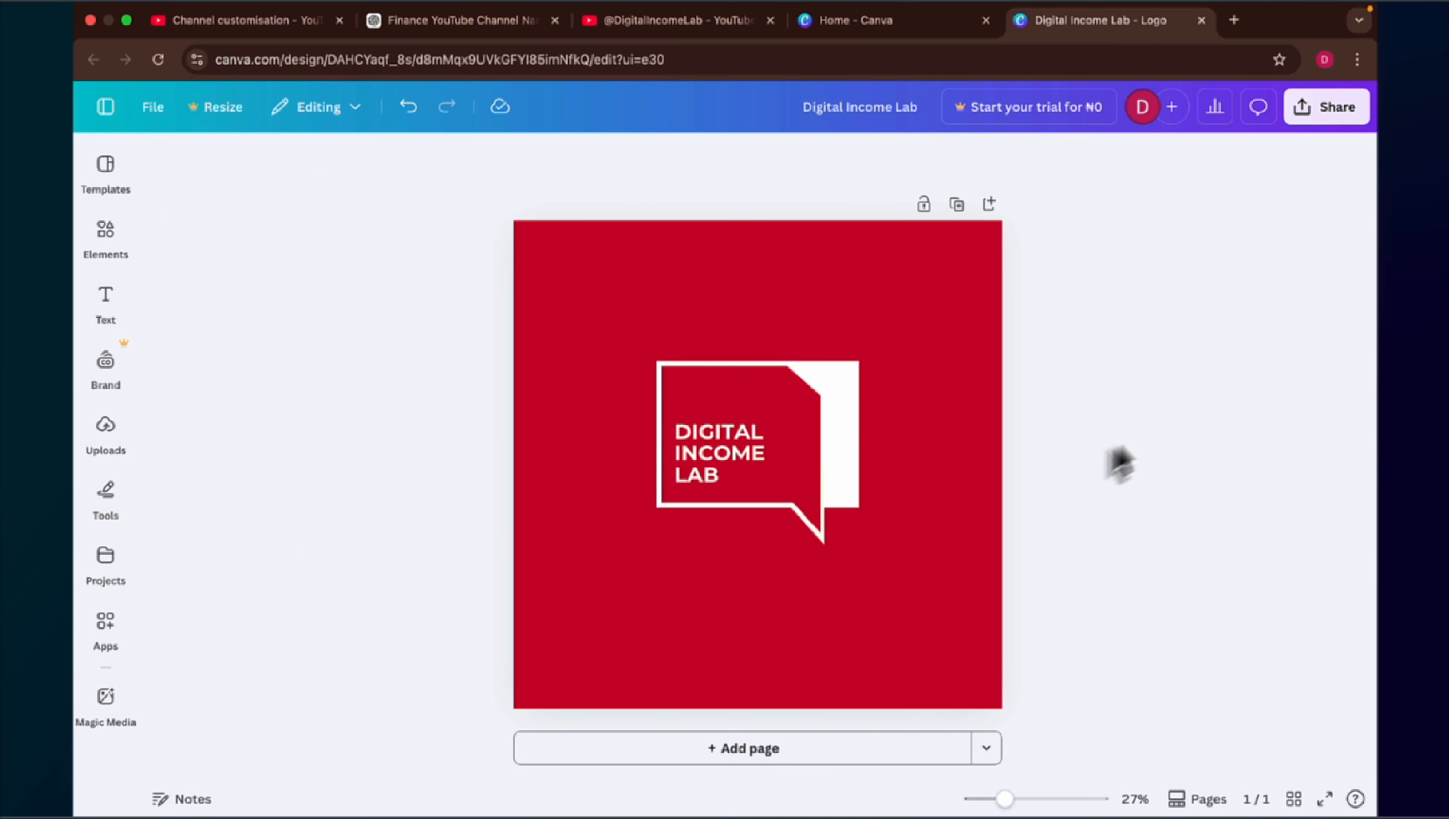
# Step: Download the finished logo design as a PNG file
pyautogui.click(1309, 119)
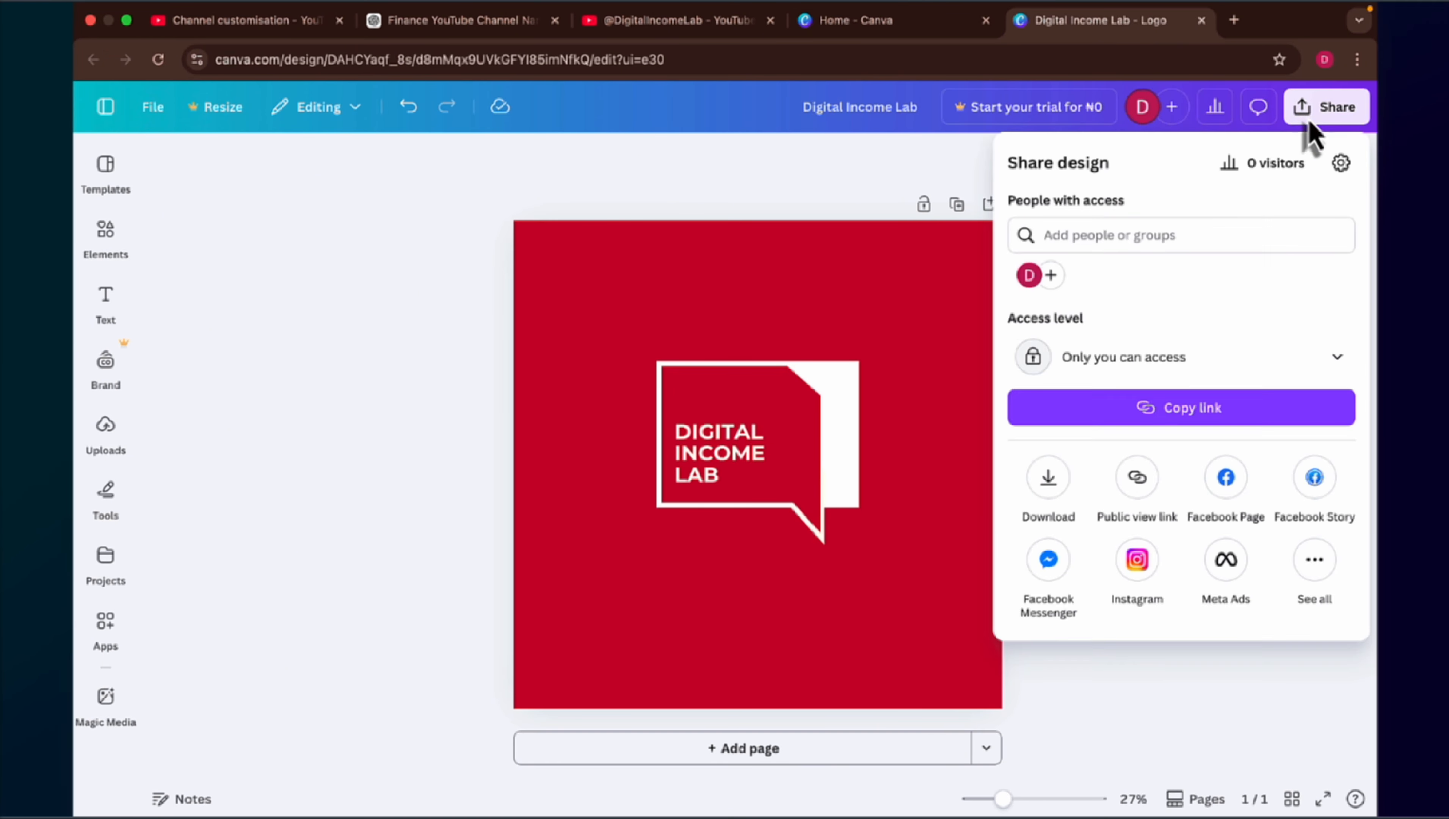
pyautogui.click(1048, 482)
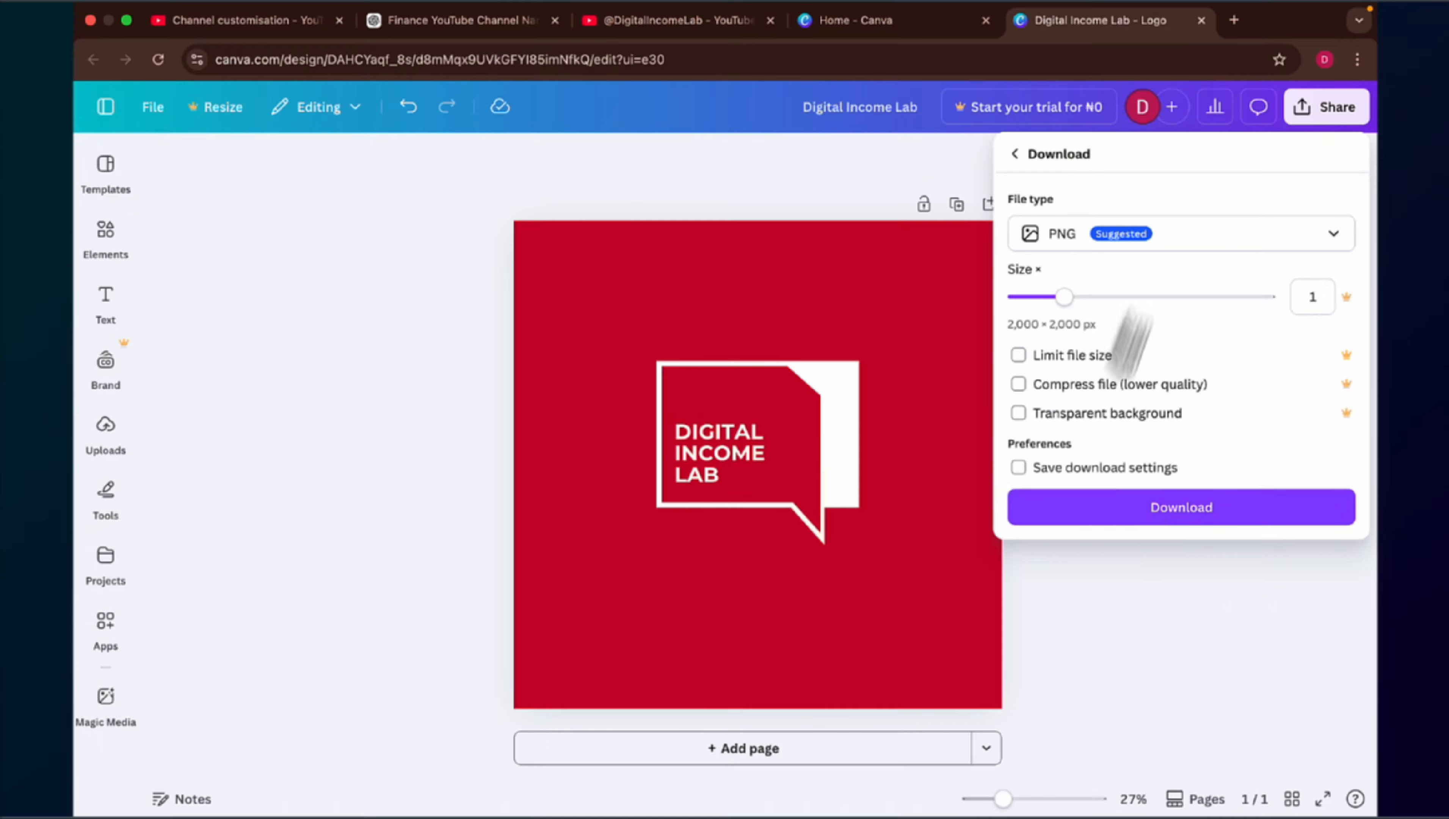
pyautogui.click(1141, 515)
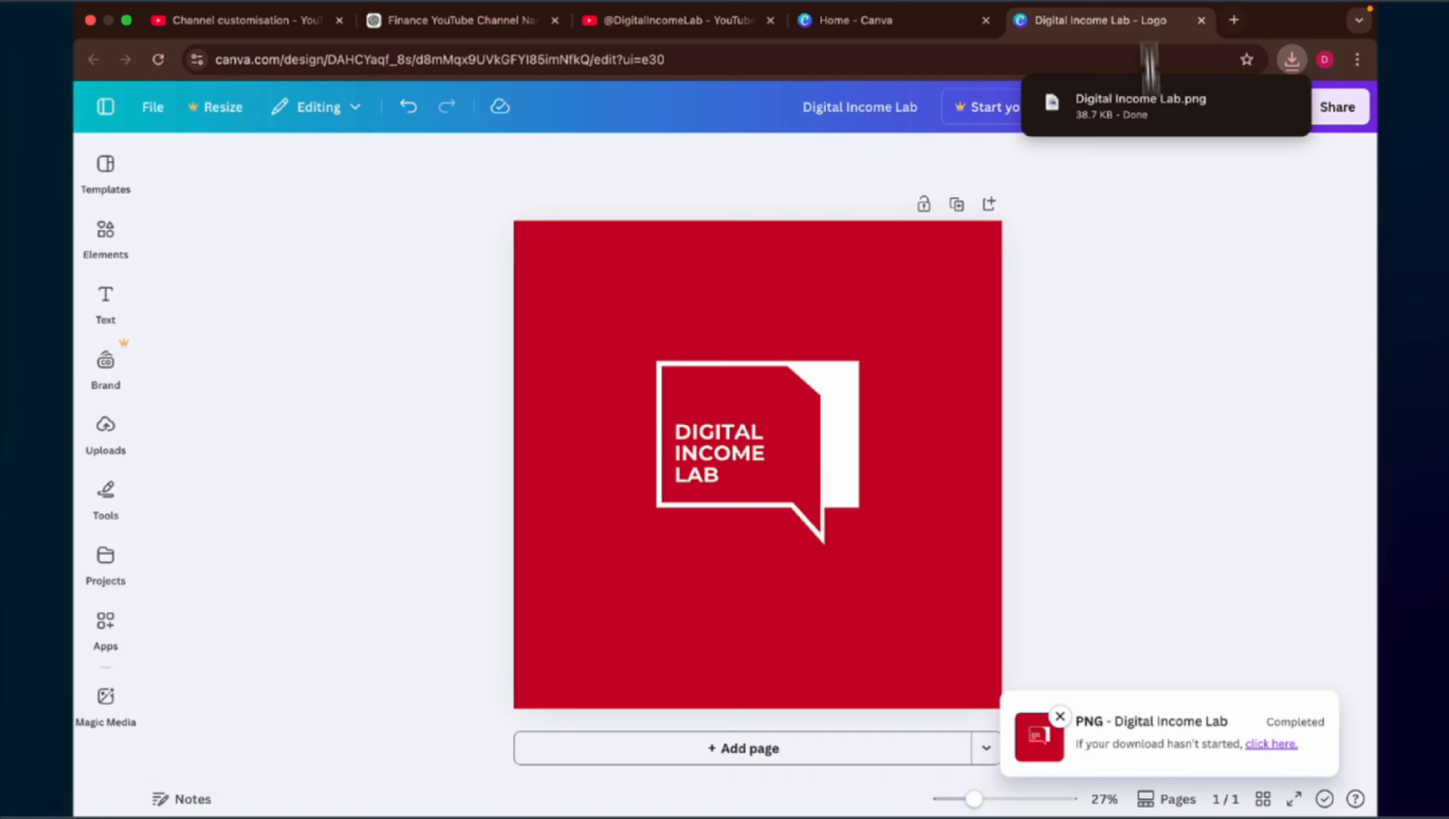
pyautogui.click(281, 21)
pyautogui.click(1133, 119)
pyautogui.scroll(-3, 647, 436)
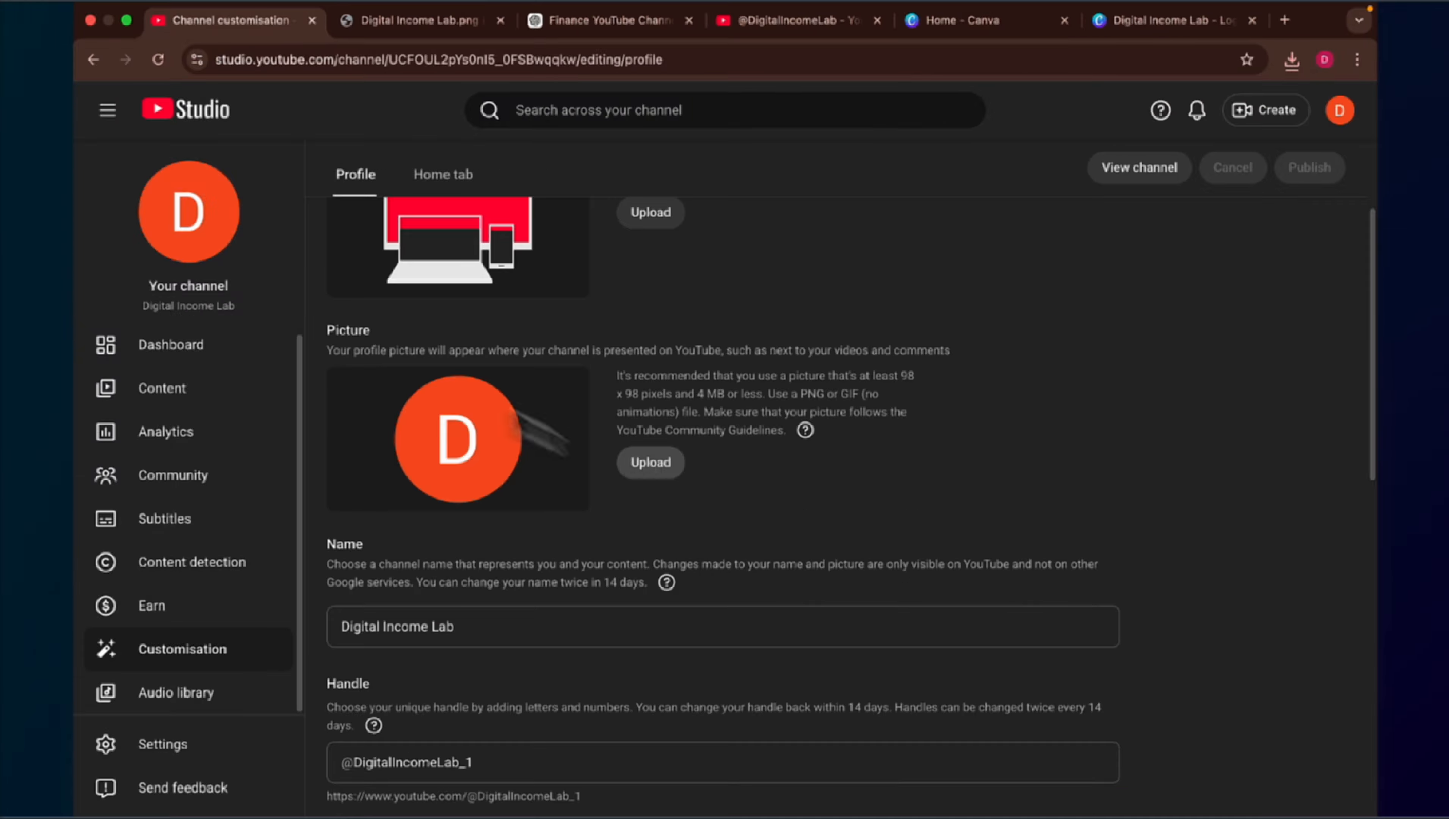
pyautogui.click(646, 479)
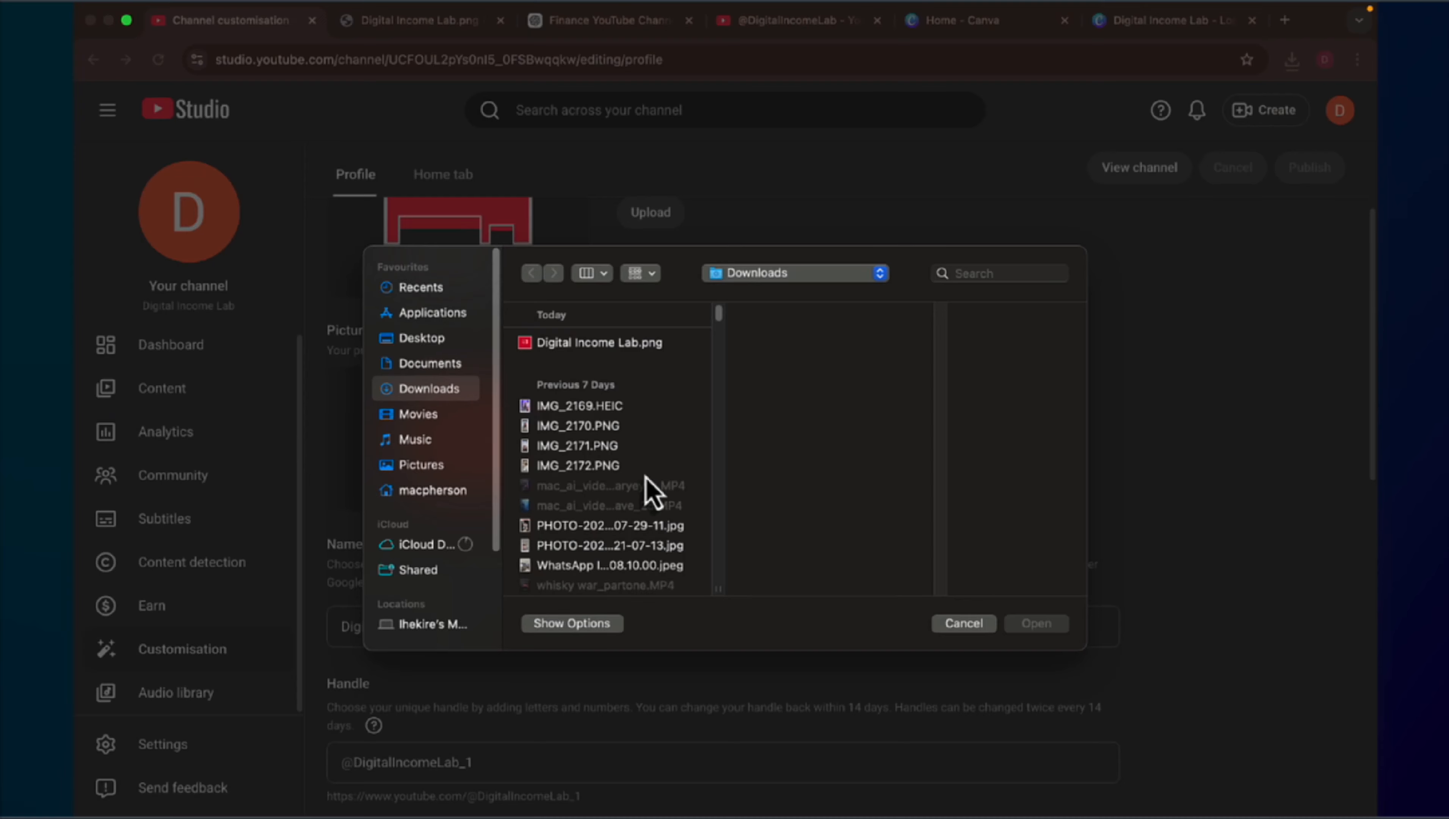
pyautogui.click(584, 344)
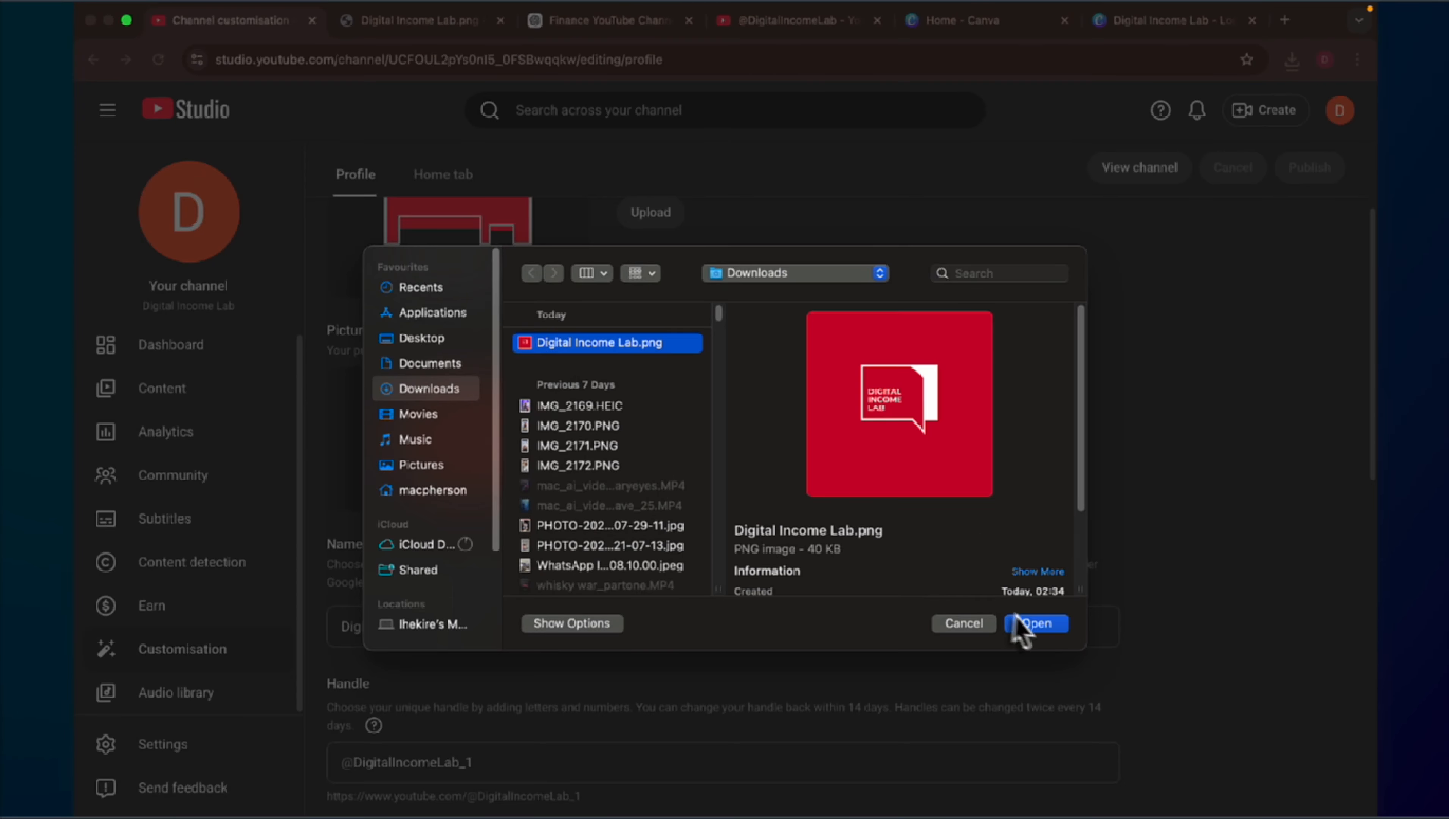
pyautogui.click(1035, 624)
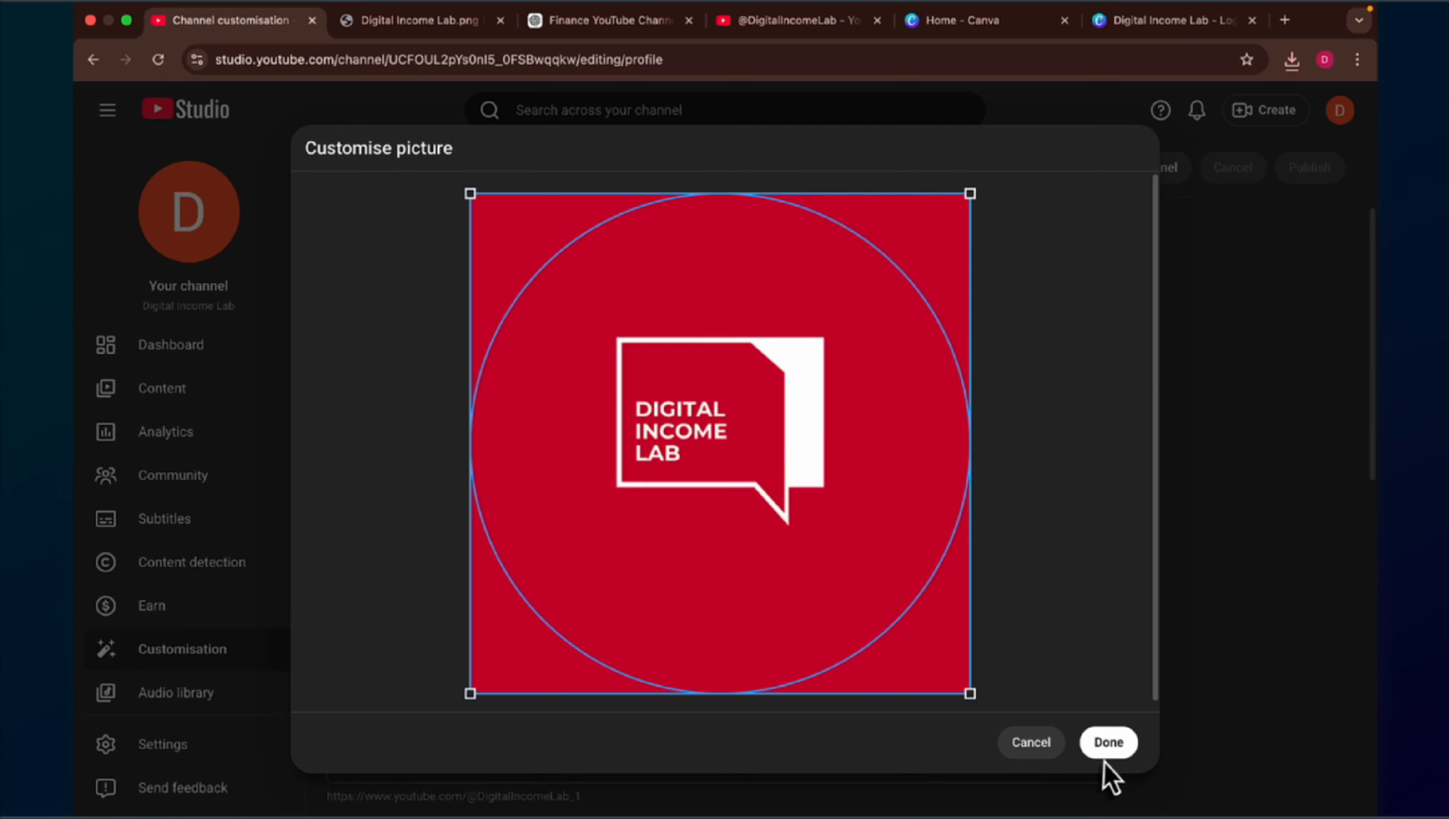
pyautogui.click(1106, 746)
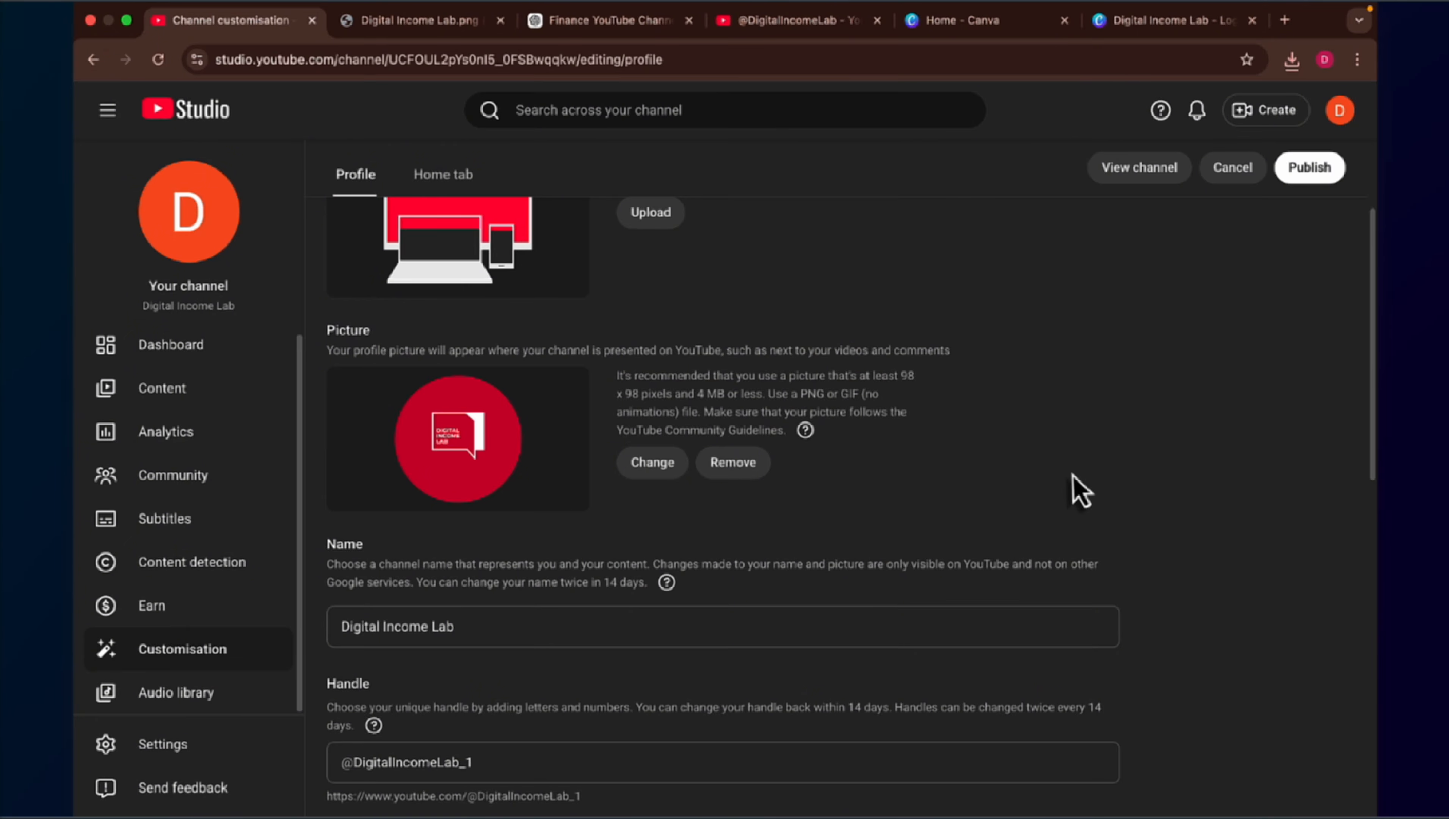
pyautogui.scroll(4, 885, 410)
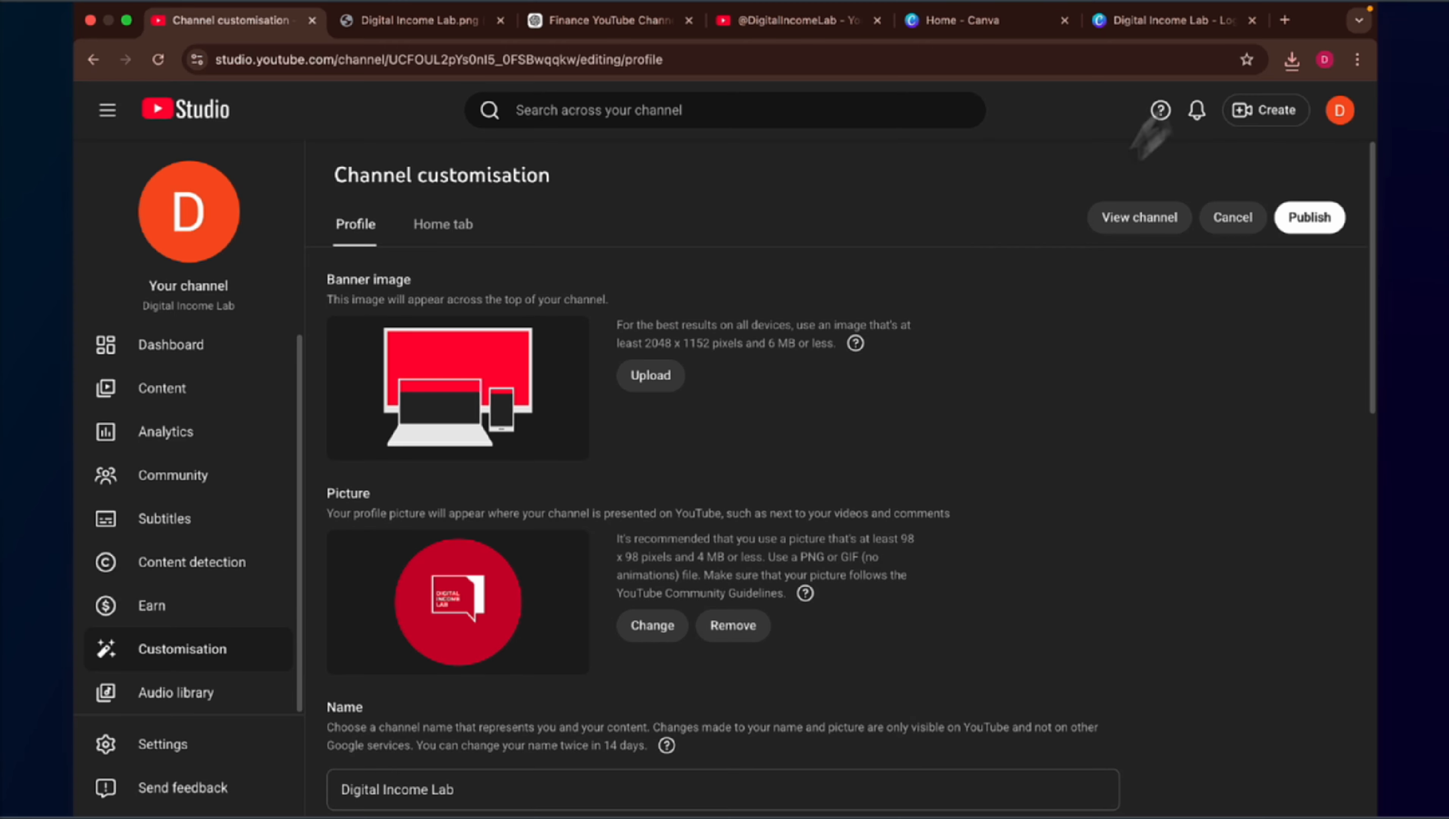
# Step: Switch to the Canva home page, search the design types for banner and create a blank YouTube Banner design
pyautogui.click(1000, 26)
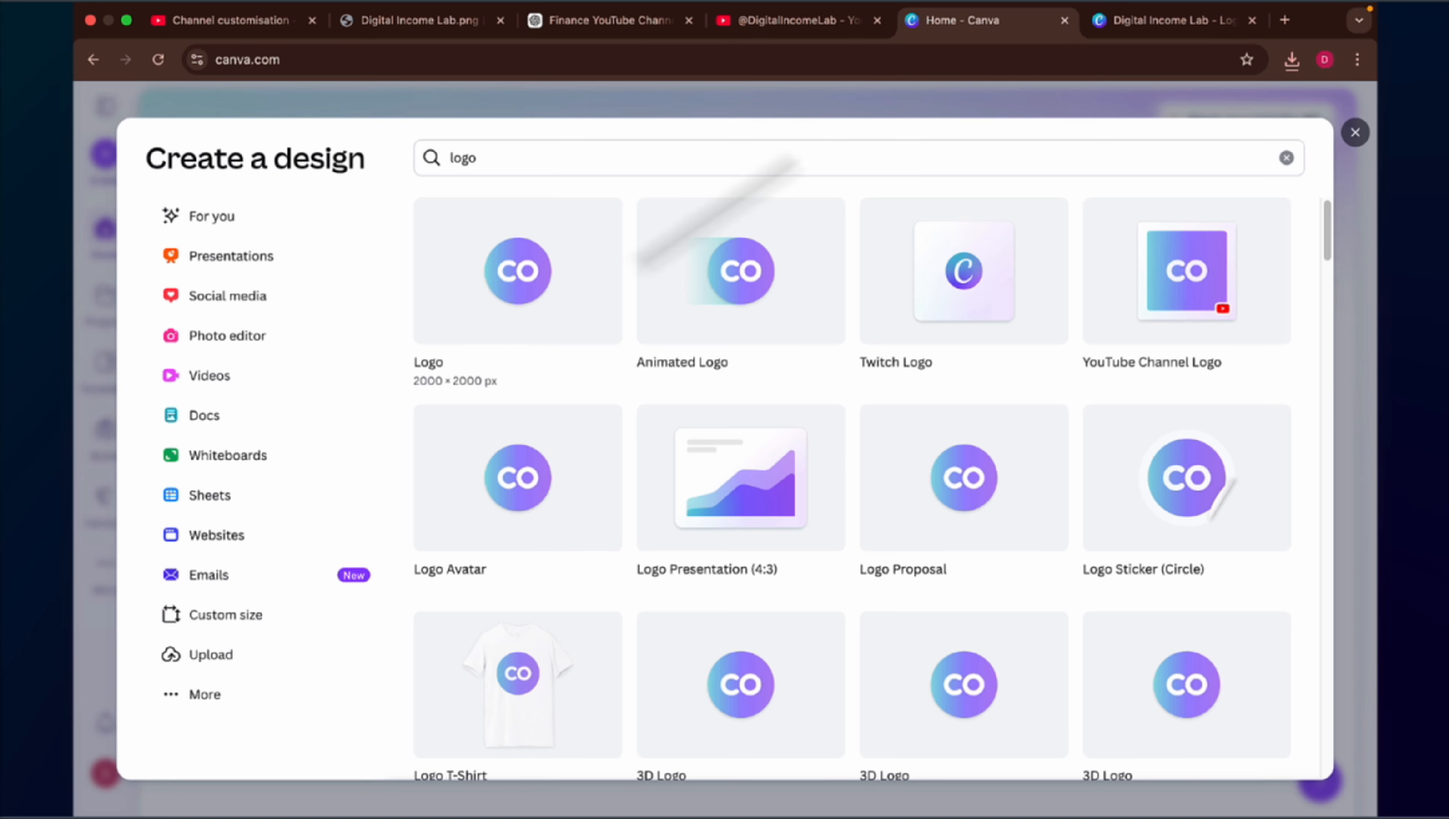
pyautogui.click(507, 160)
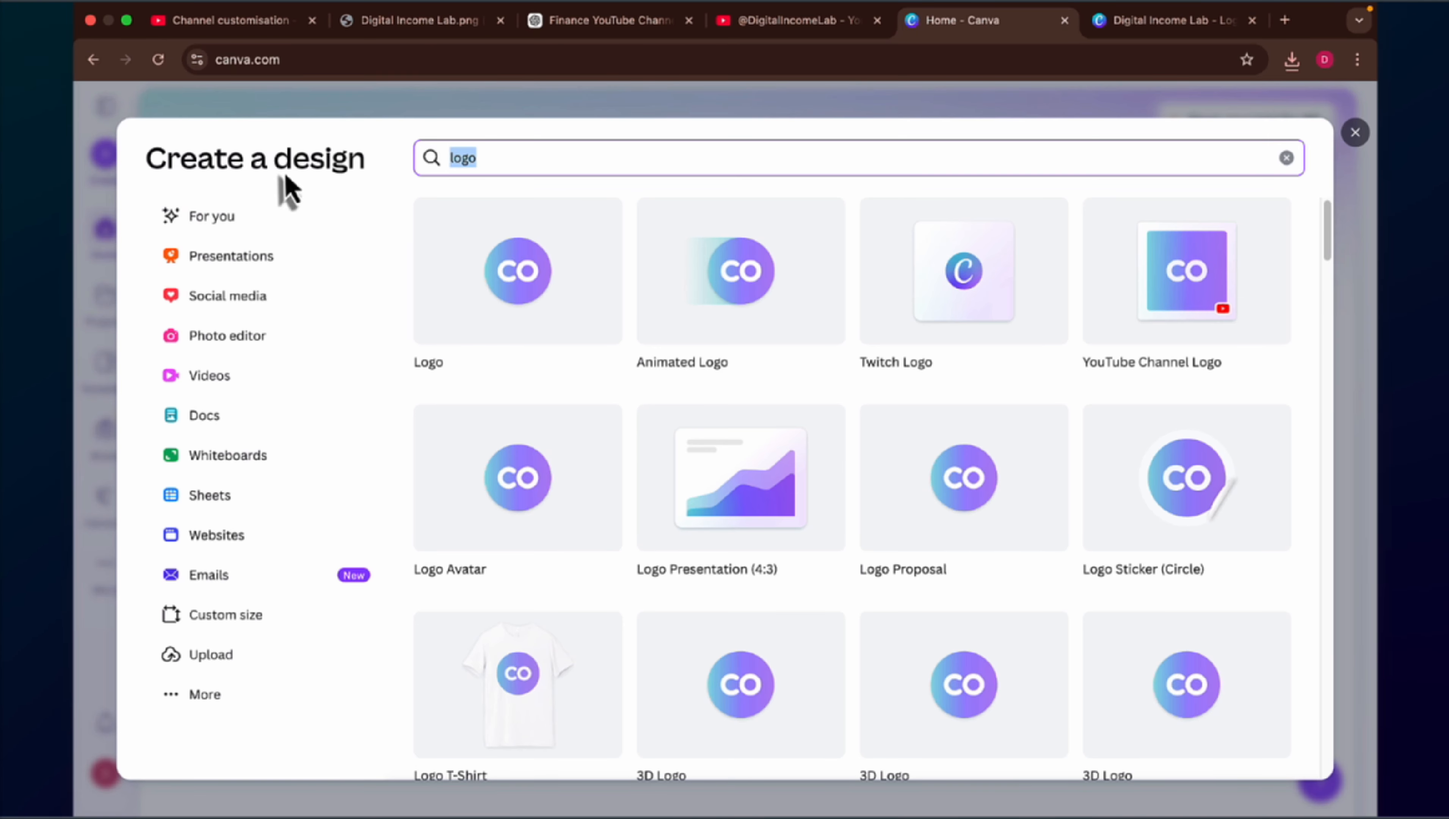
pyautogui.write('banner')
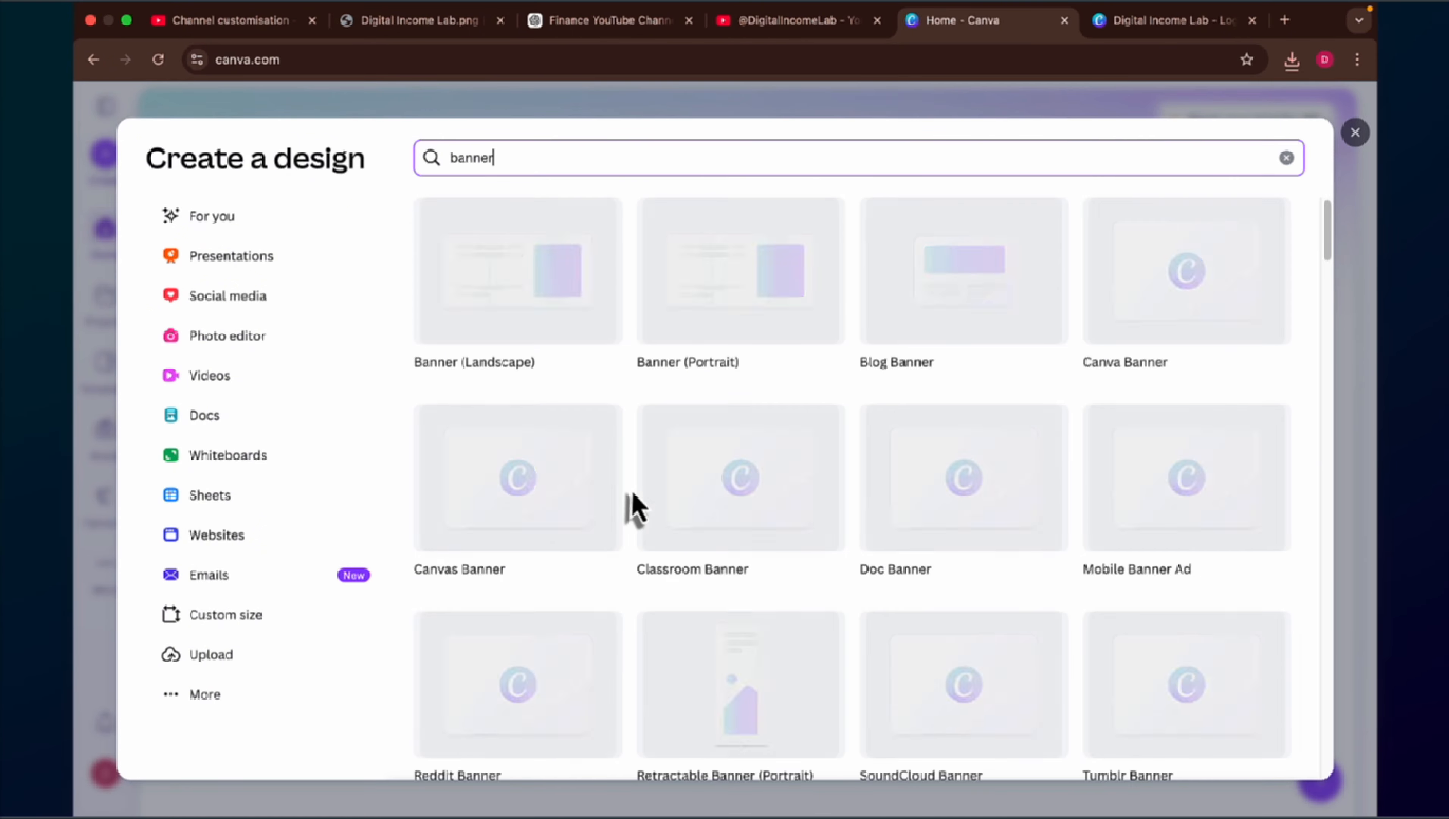
pyautogui.scroll(-10, 911, 530)
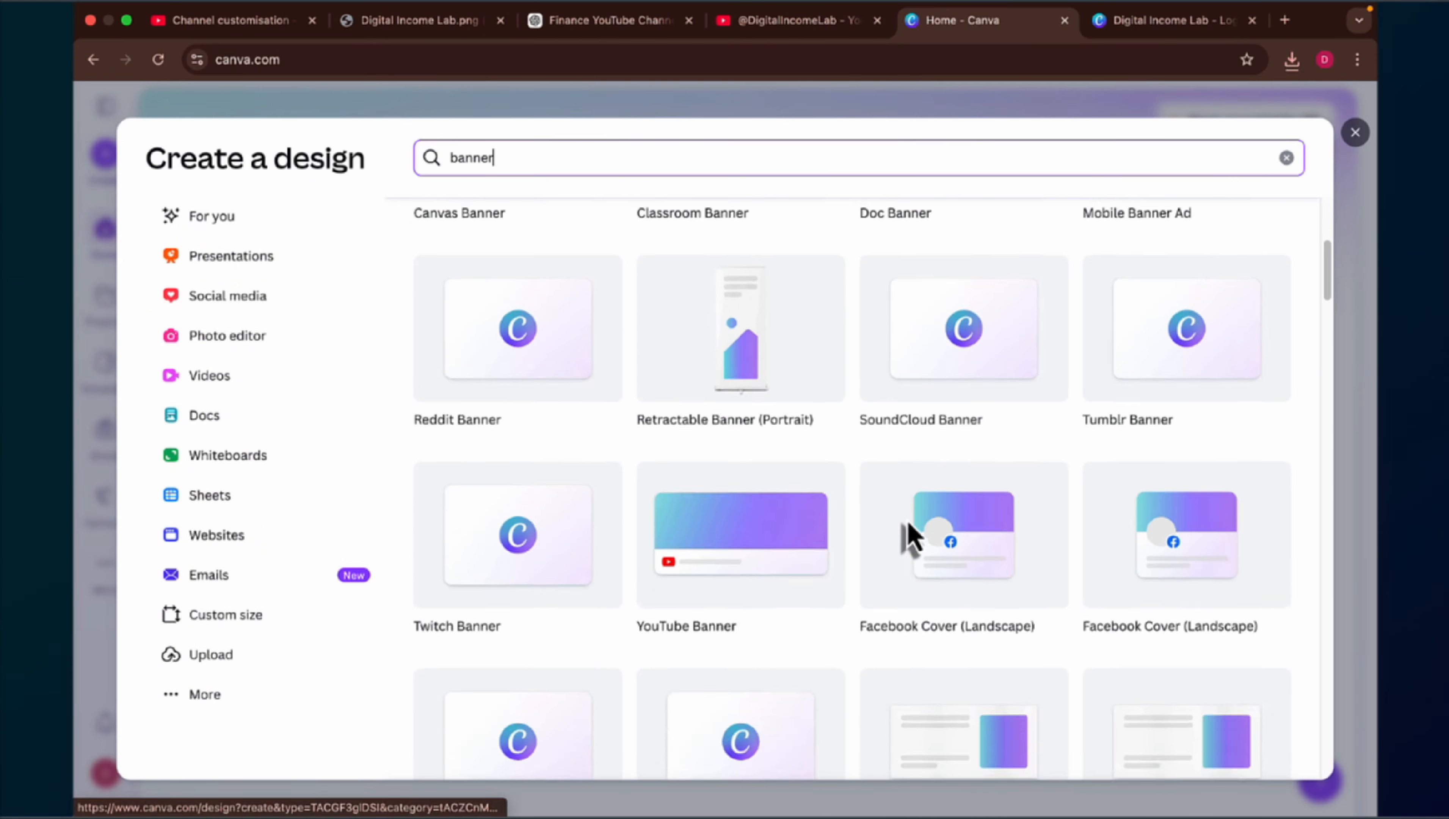
pyautogui.scroll(-7, 912, 534)
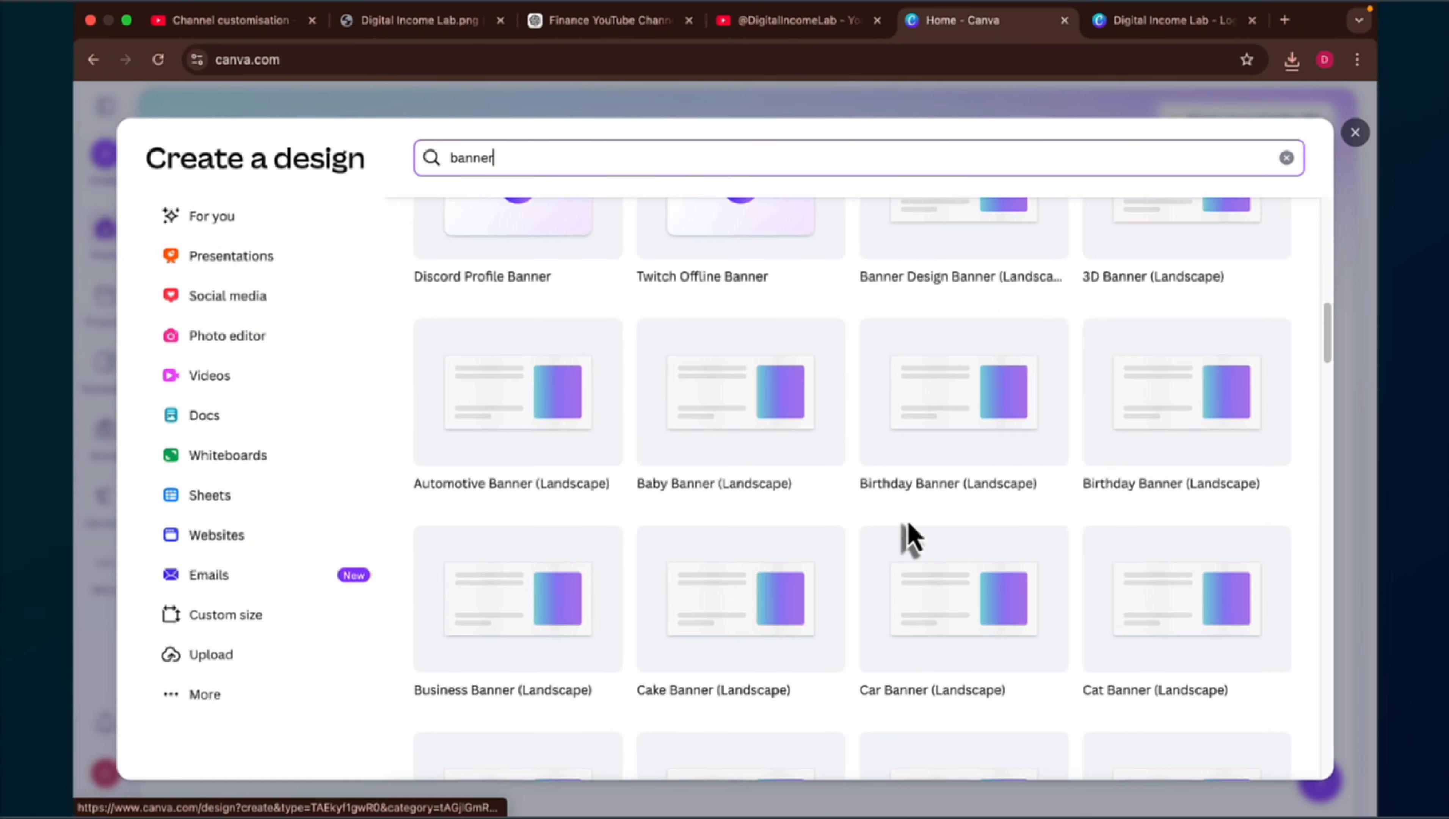
pyautogui.scroll(10, 914, 533)
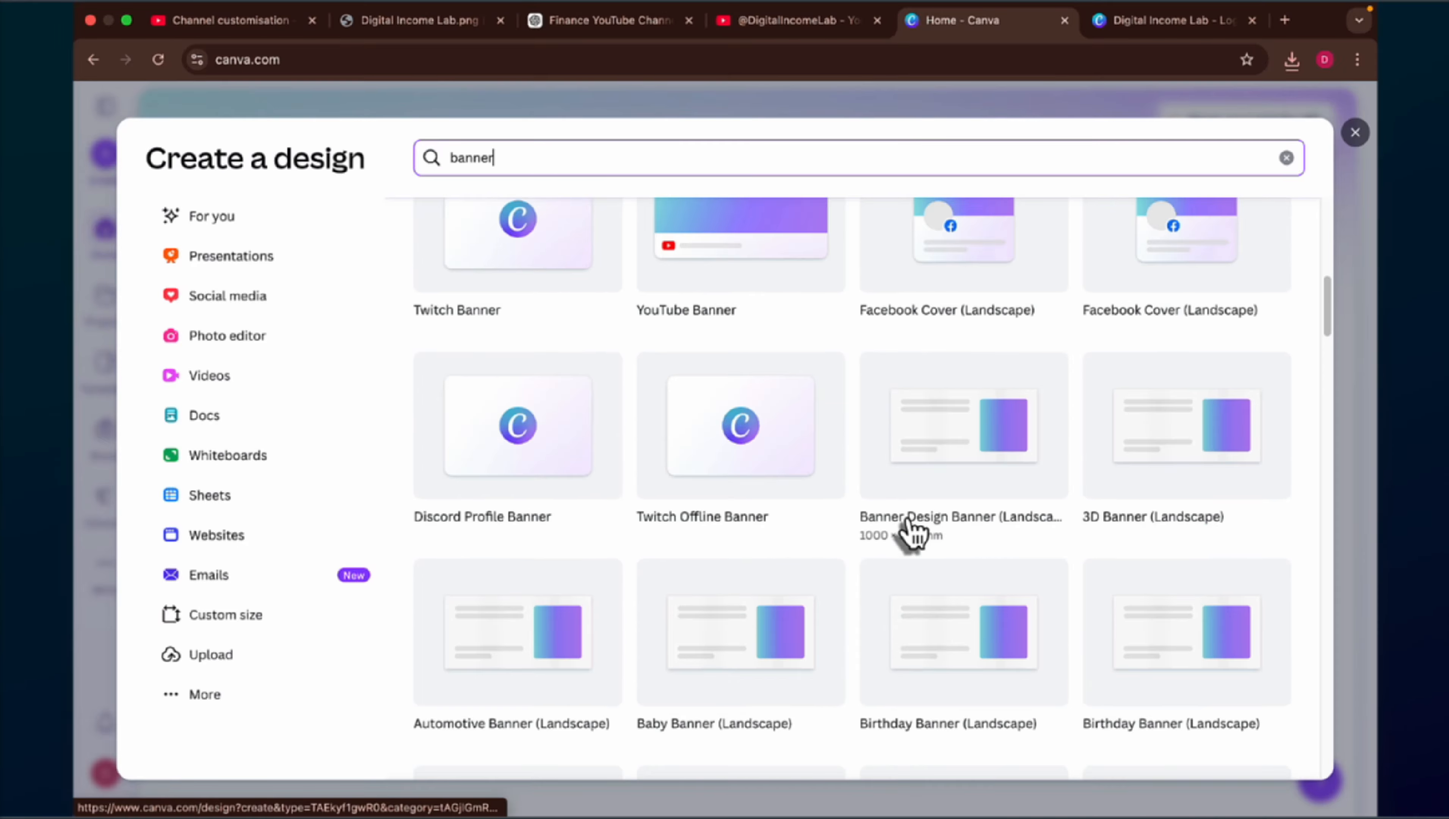
pyautogui.scroll(2, 908, 520)
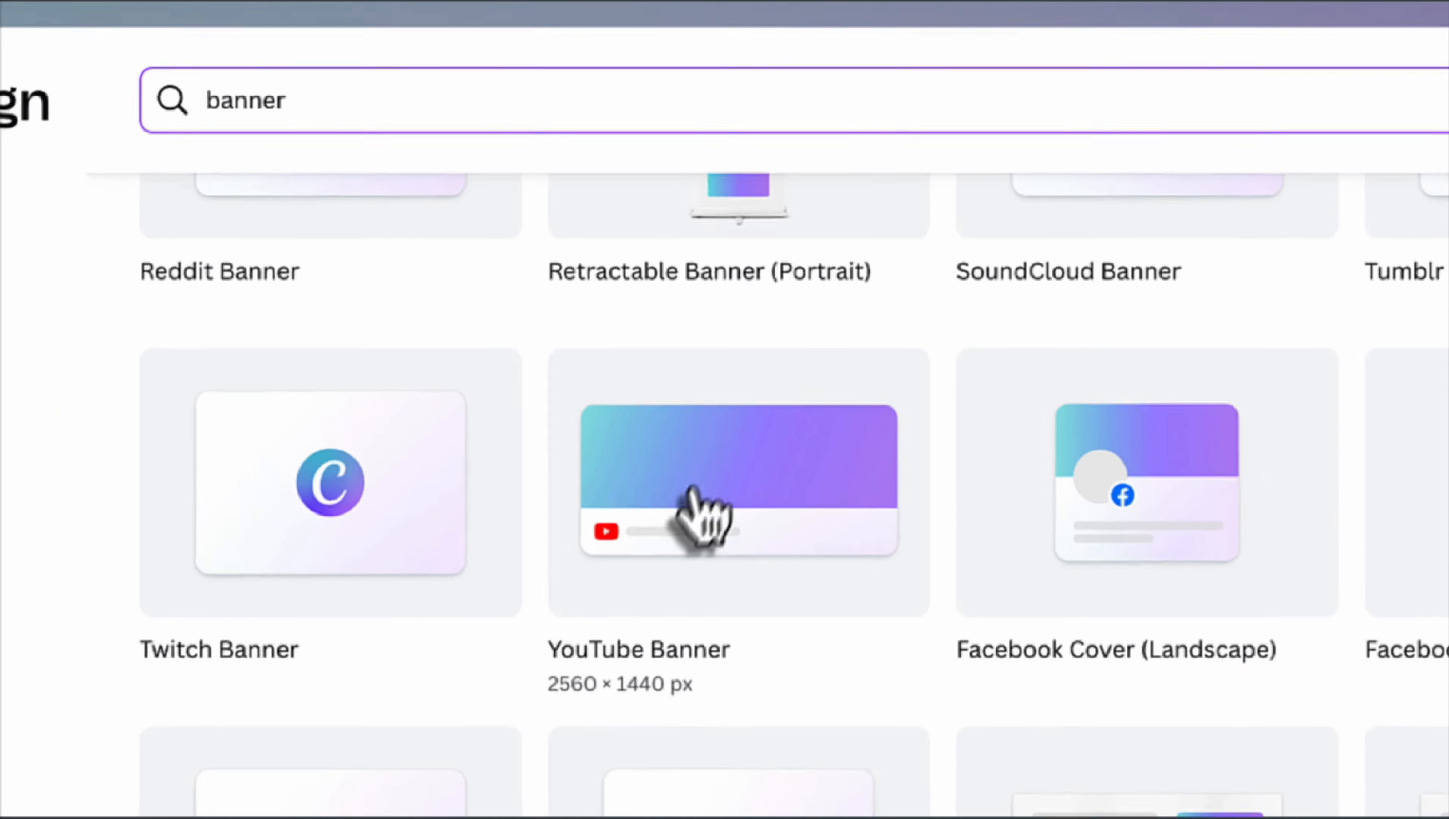
pyautogui.click(716, 433)
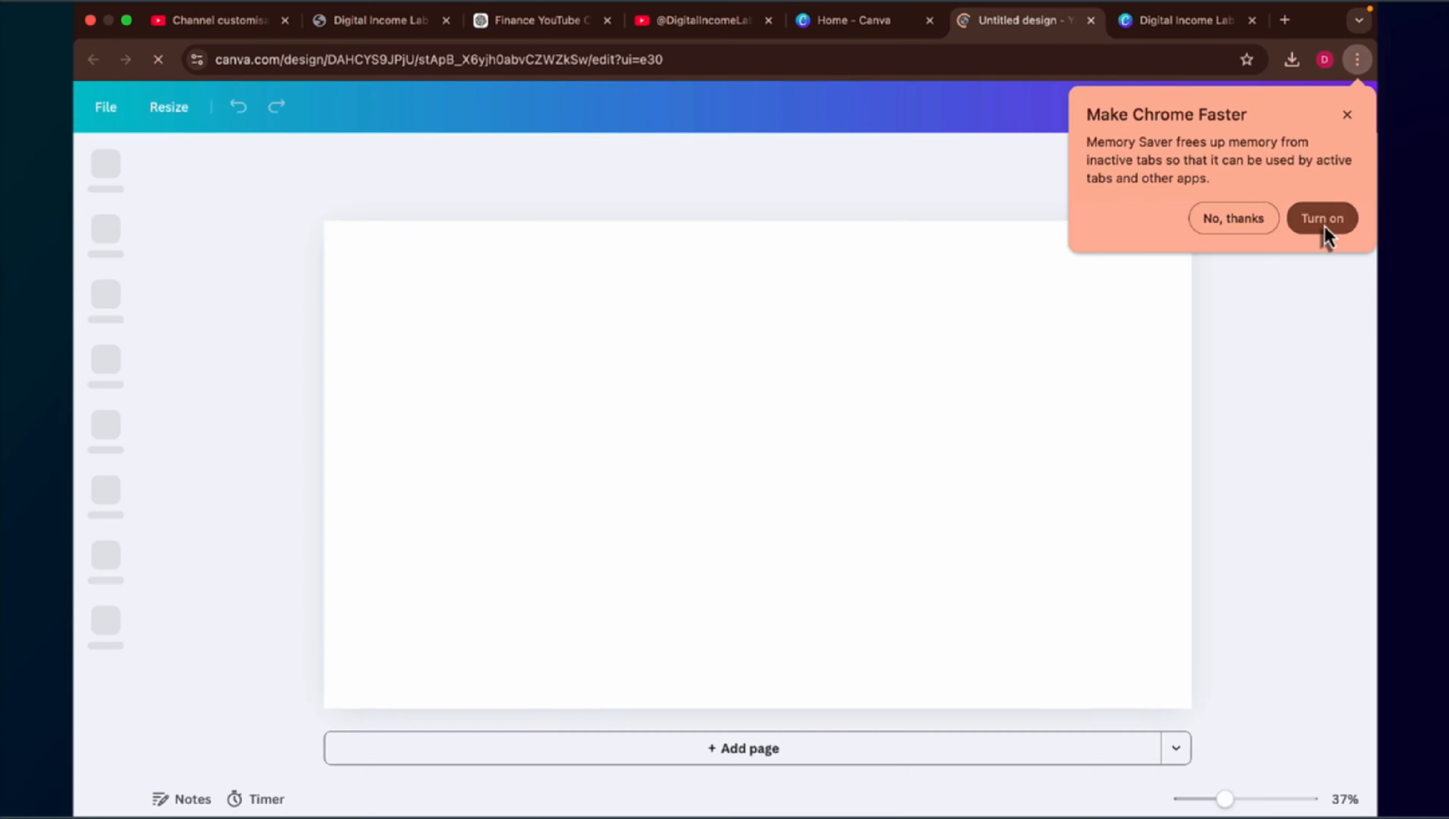
# Step: Turn on Chrome's Memory Saver and close the browser tab of the finished logo design
pyautogui.click(1324, 226)
pyautogui.click(1220, 26)
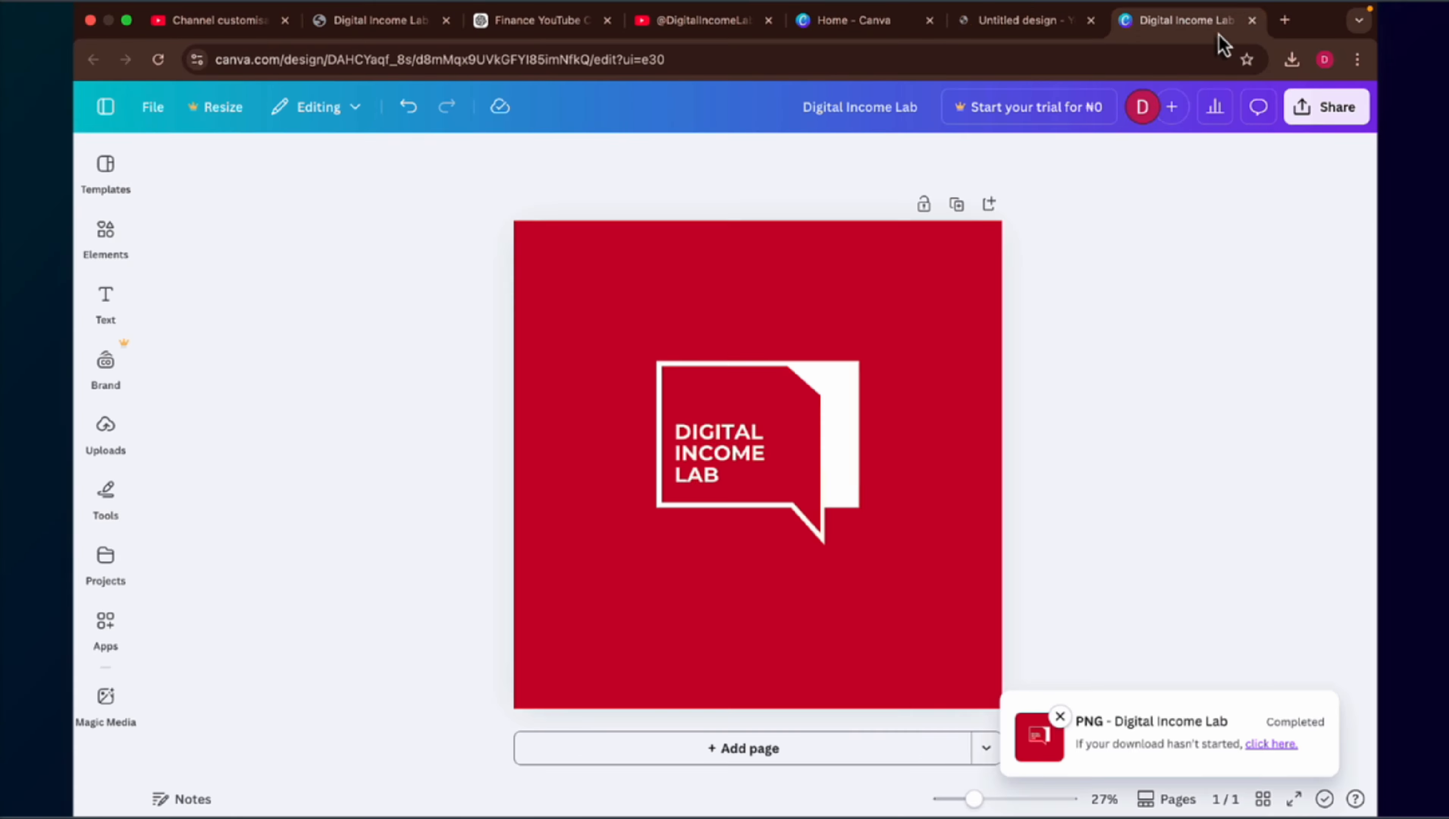
pyautogui.click(1251, 21)
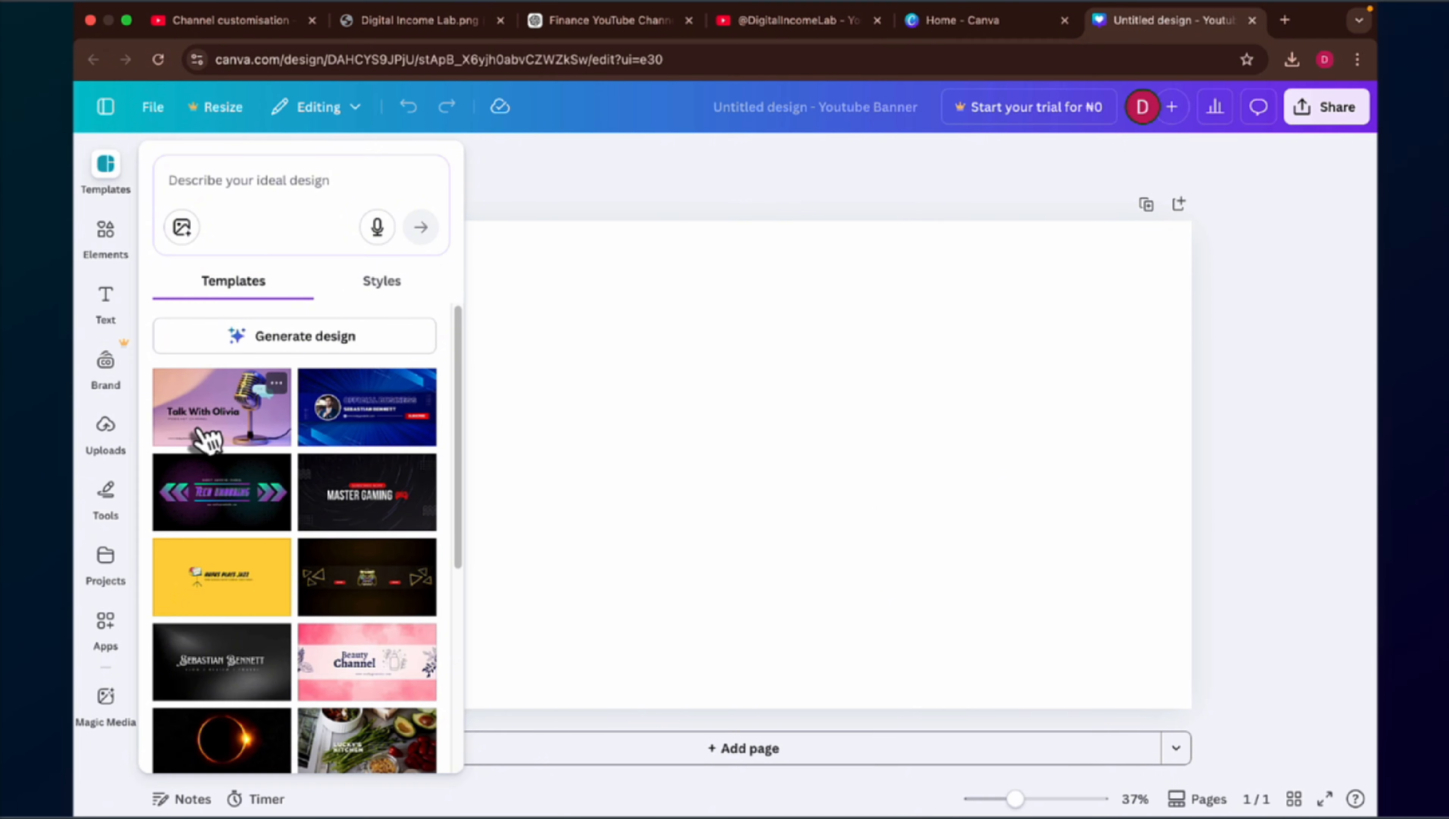
# Step: Search the YouTube banner templates for finance
pyautogui.scroll(-1, 202, 443)
pyautogui.click(195, 178)
pyautogui.write('fi')
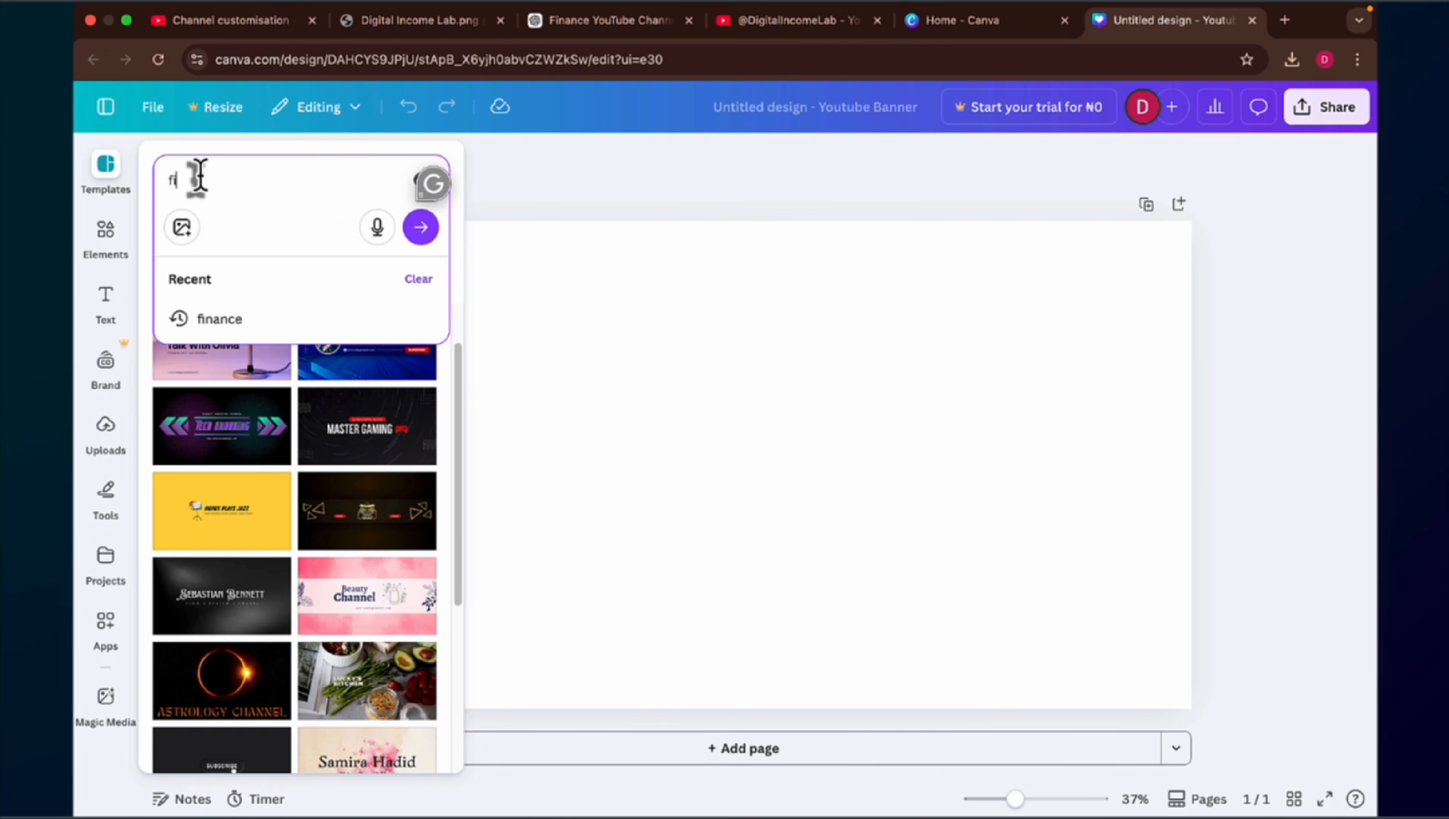
pyautogui.write('nan')
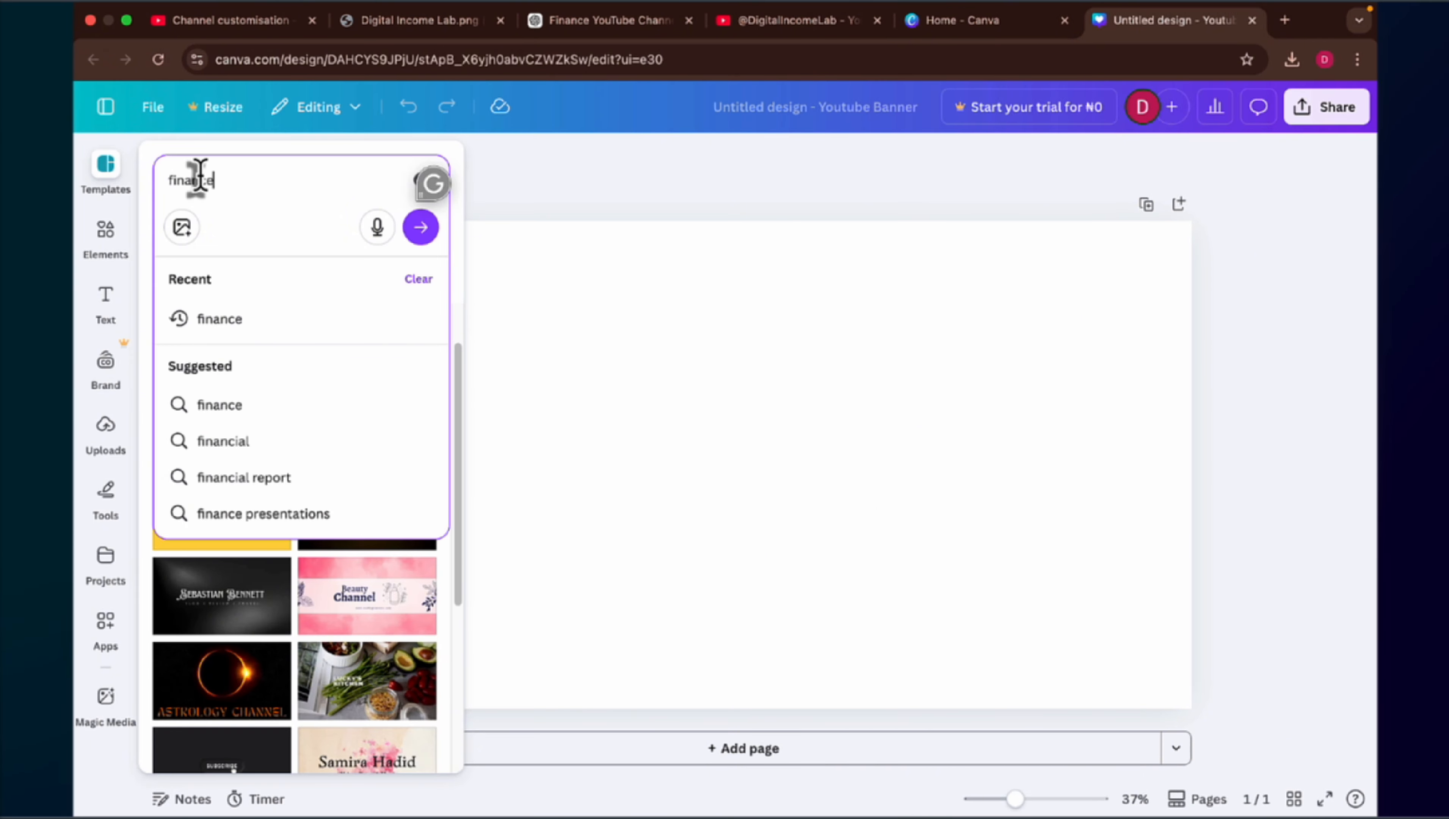
pyautogui.write('ce')
pyautogui.press('Return')
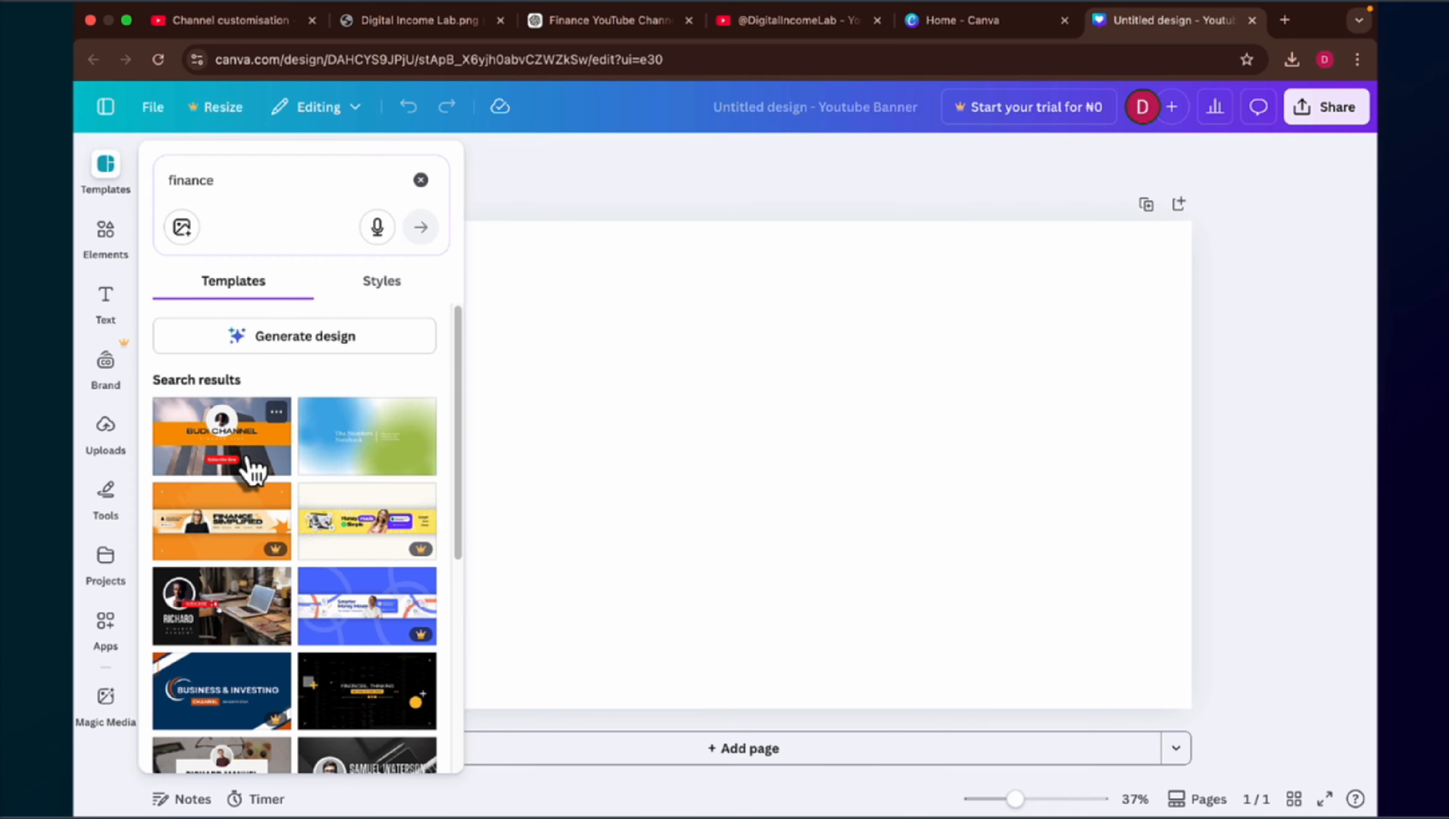
# Step: Browse the finance banner templates and apply the black and yellow Financial Thinking template to the blank page
pyautogui.scroll(-3, 247, 470)
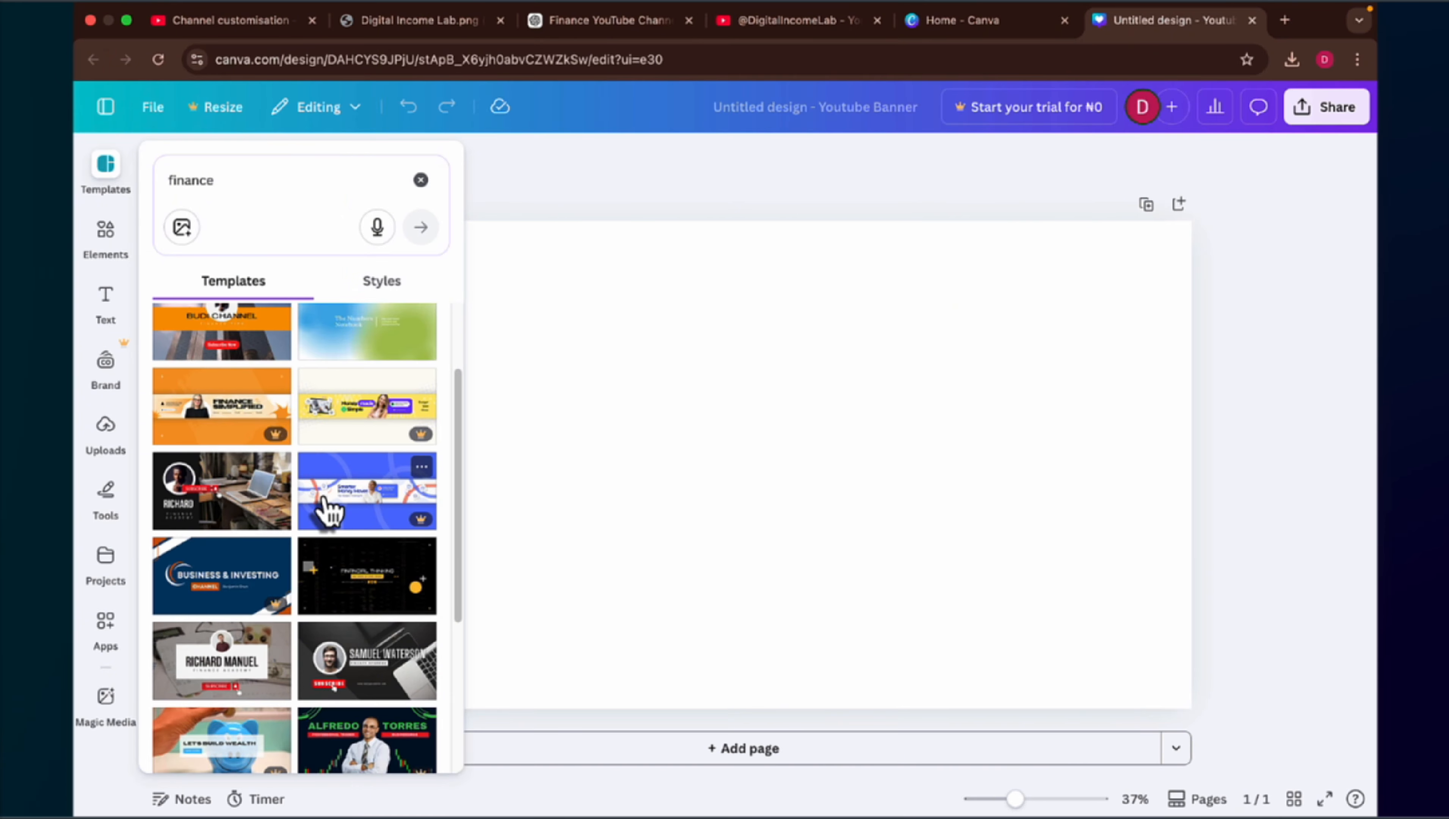
pyautogui.scroll(-5, 328, 509)
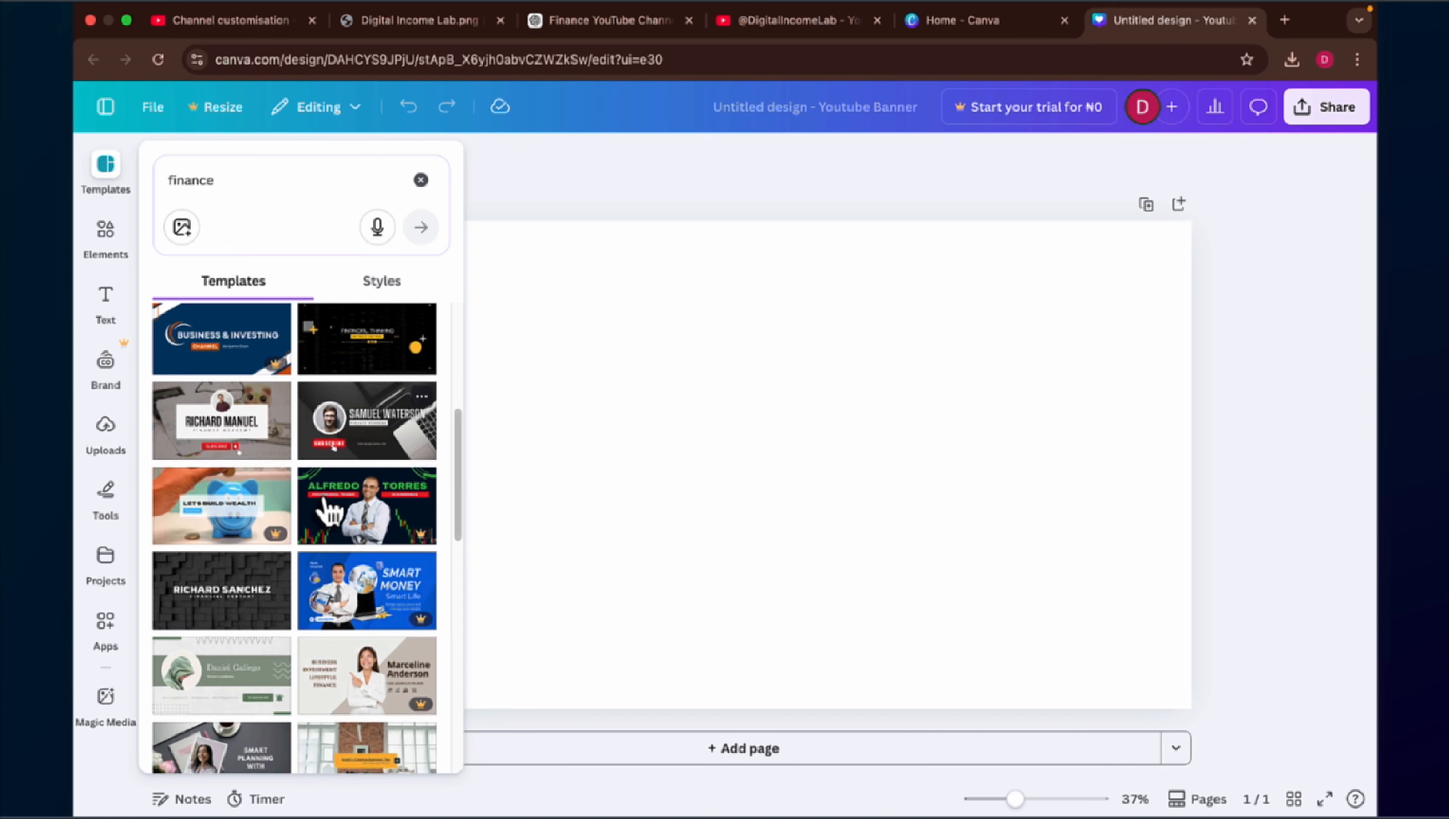
pyautogui.scroll(-6, 330, 510)
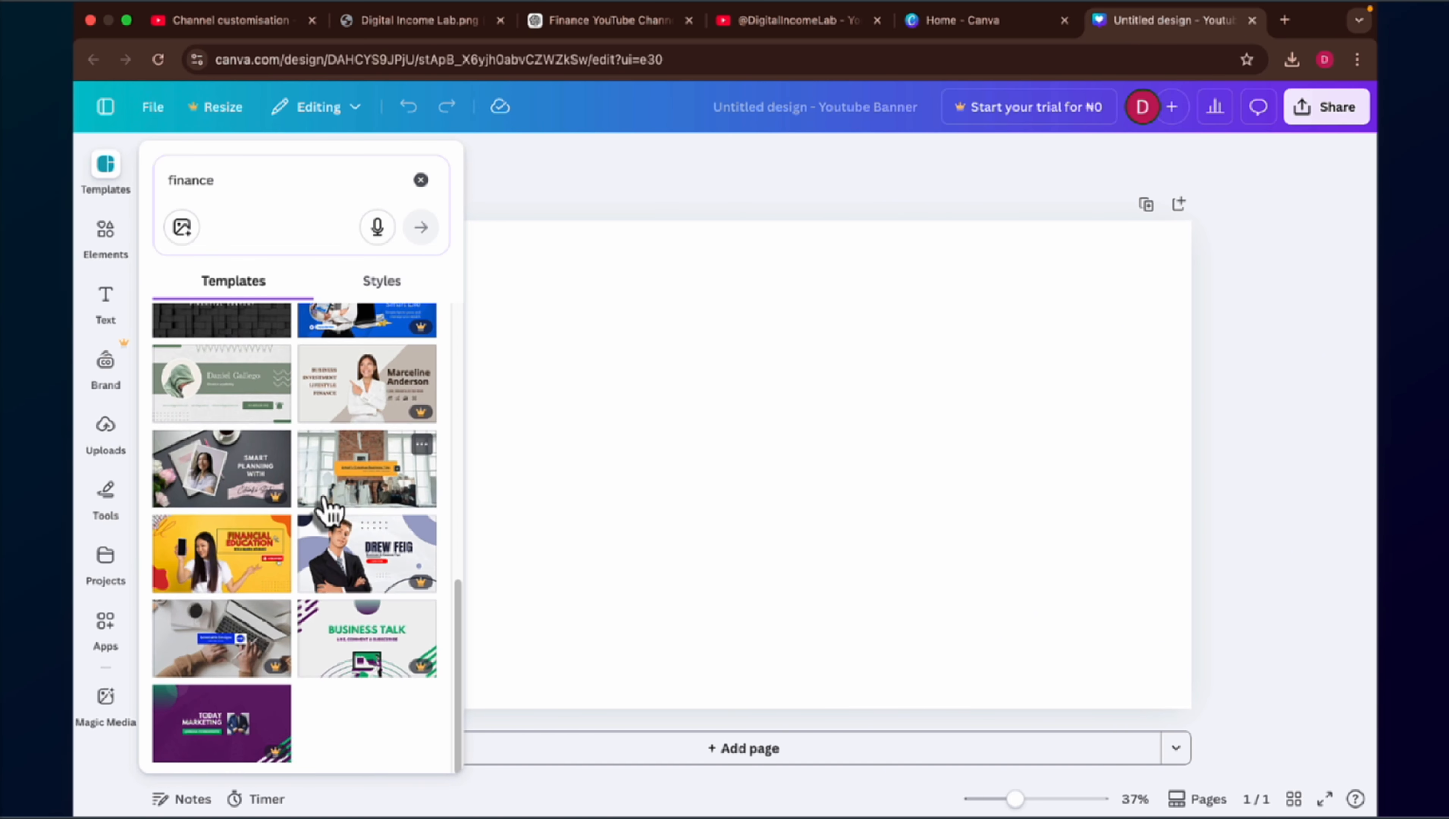
pyautogui.scroll(6, 330, 510)
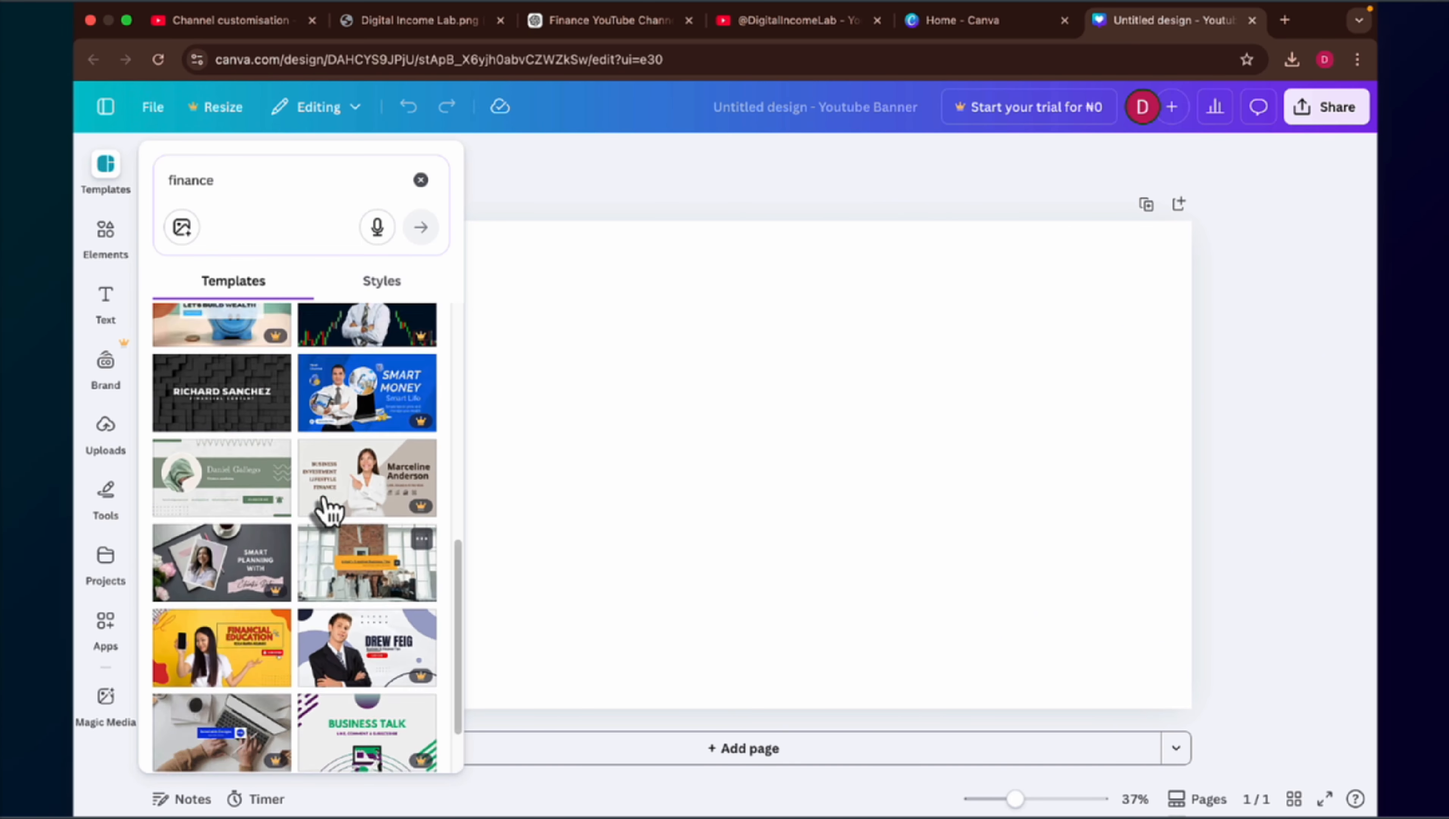
pyautogui.scroll(5, 323, 499)
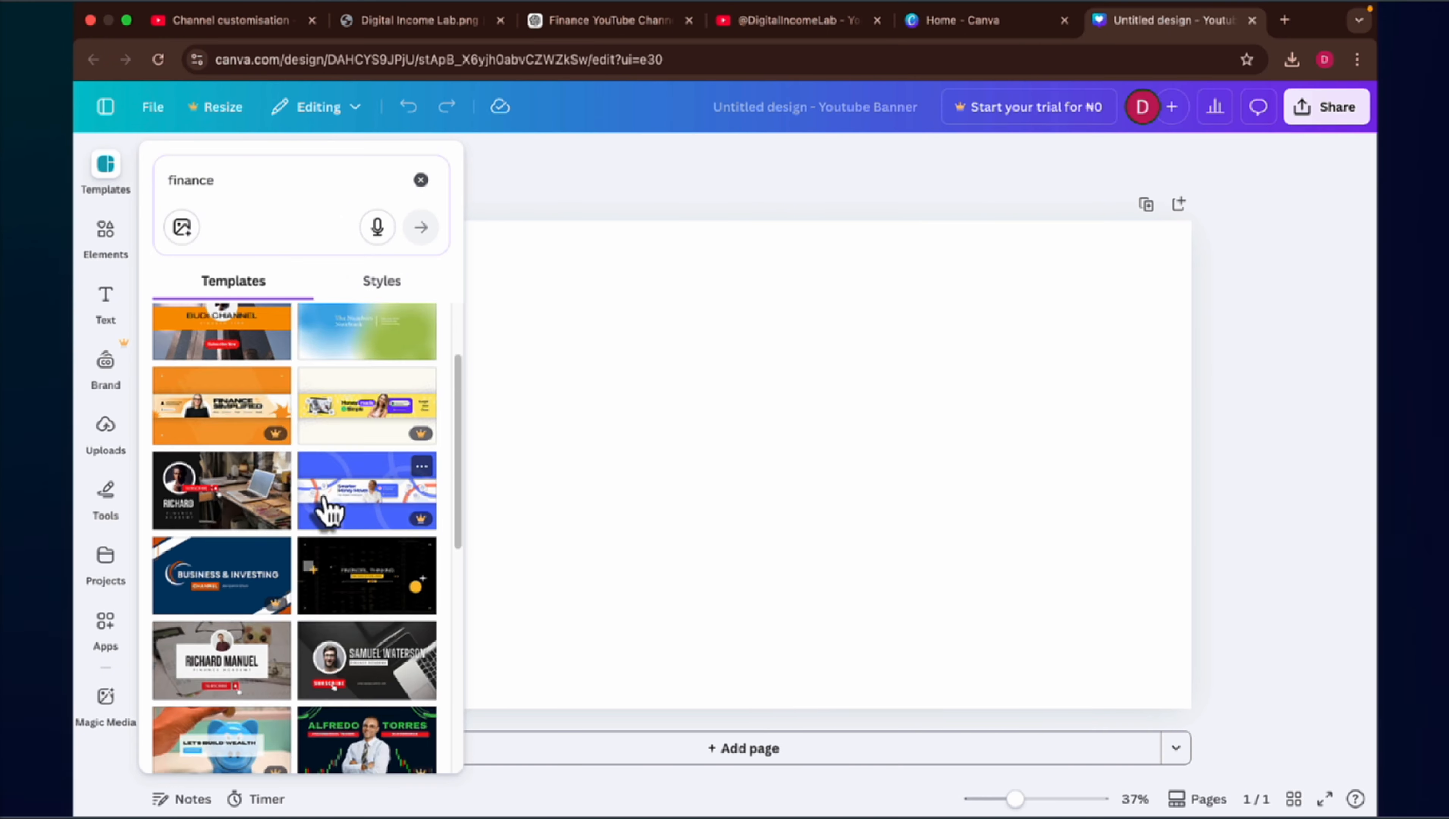
pyautogui.scroll(3, 330, 510)
pyautogui.scroll(-3, 325, 507)
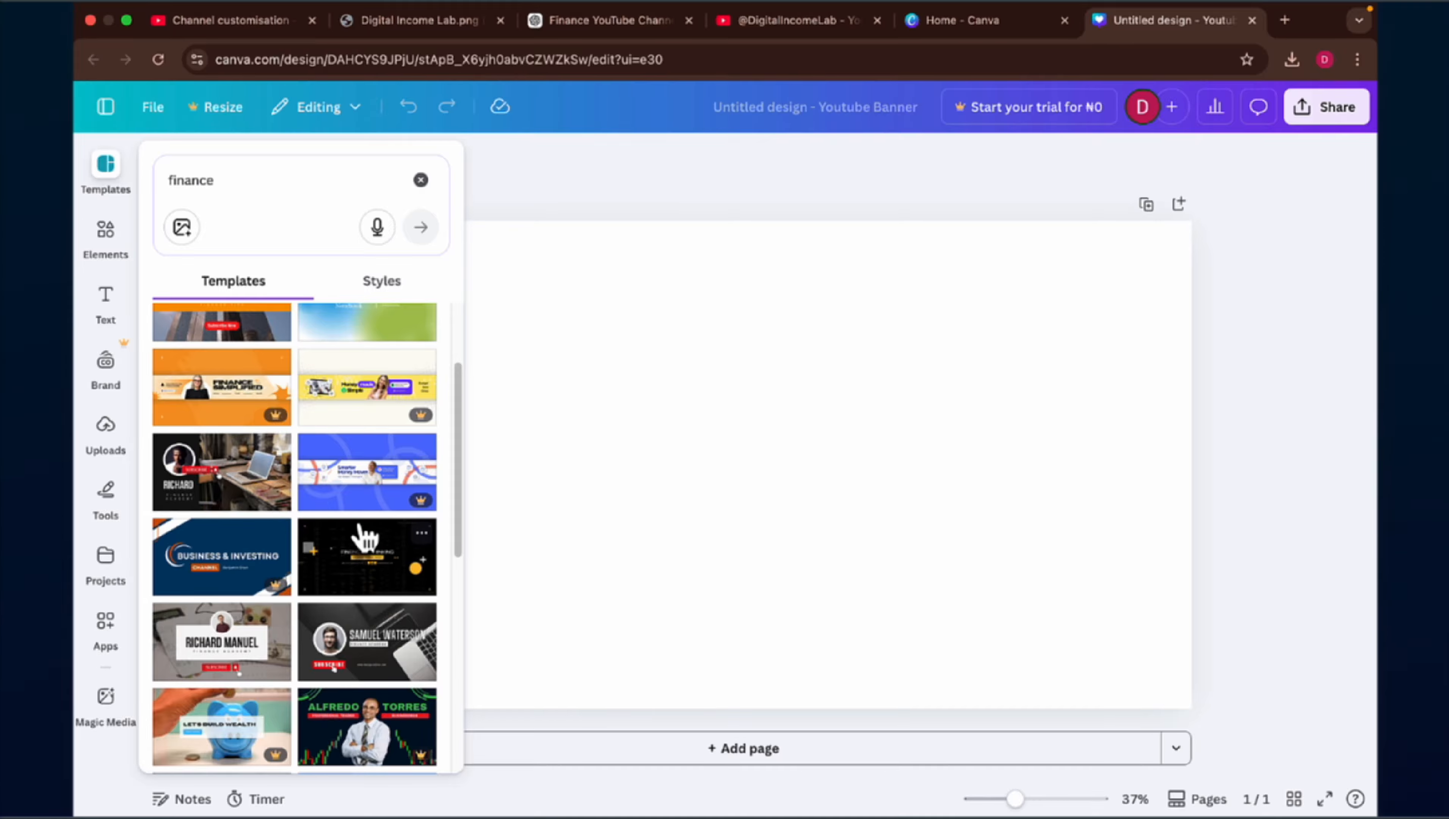
pyautogui.click(366, 537)
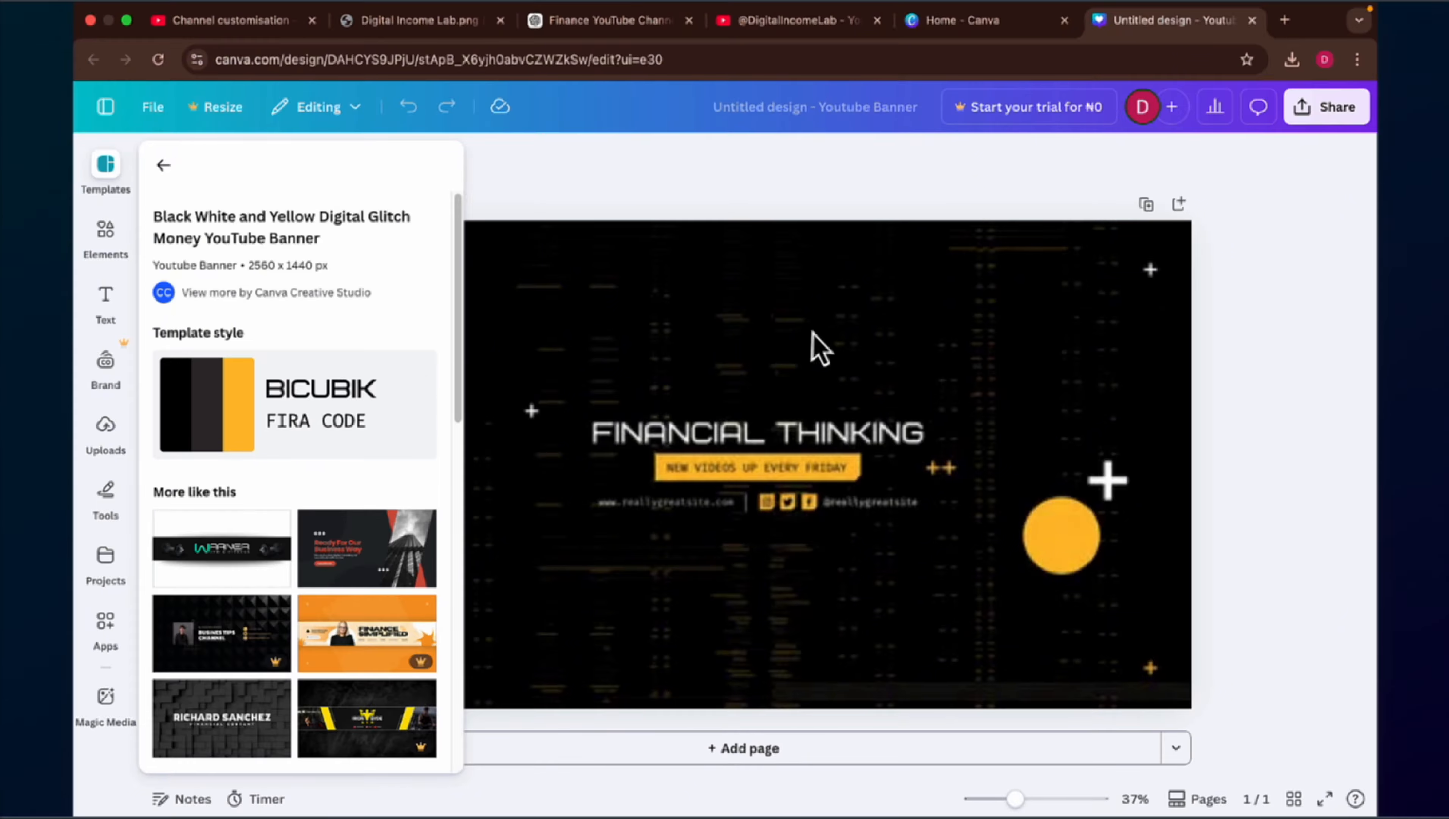
# Step: Recolour the black in the banner's glitch-pattern background image to the default bright red
pyautogui.click(819, 347)
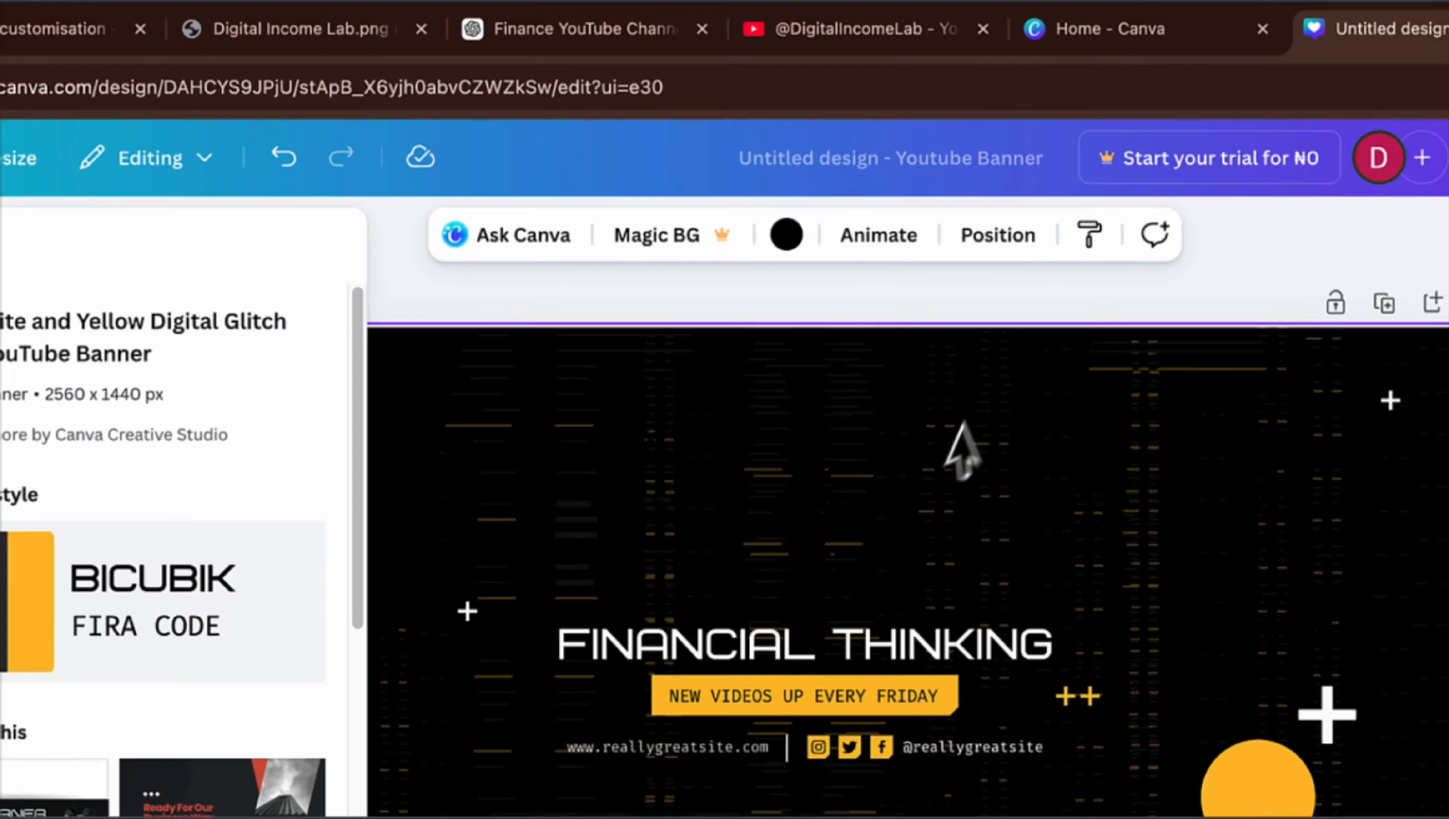
pyautogui.click(963, 449)
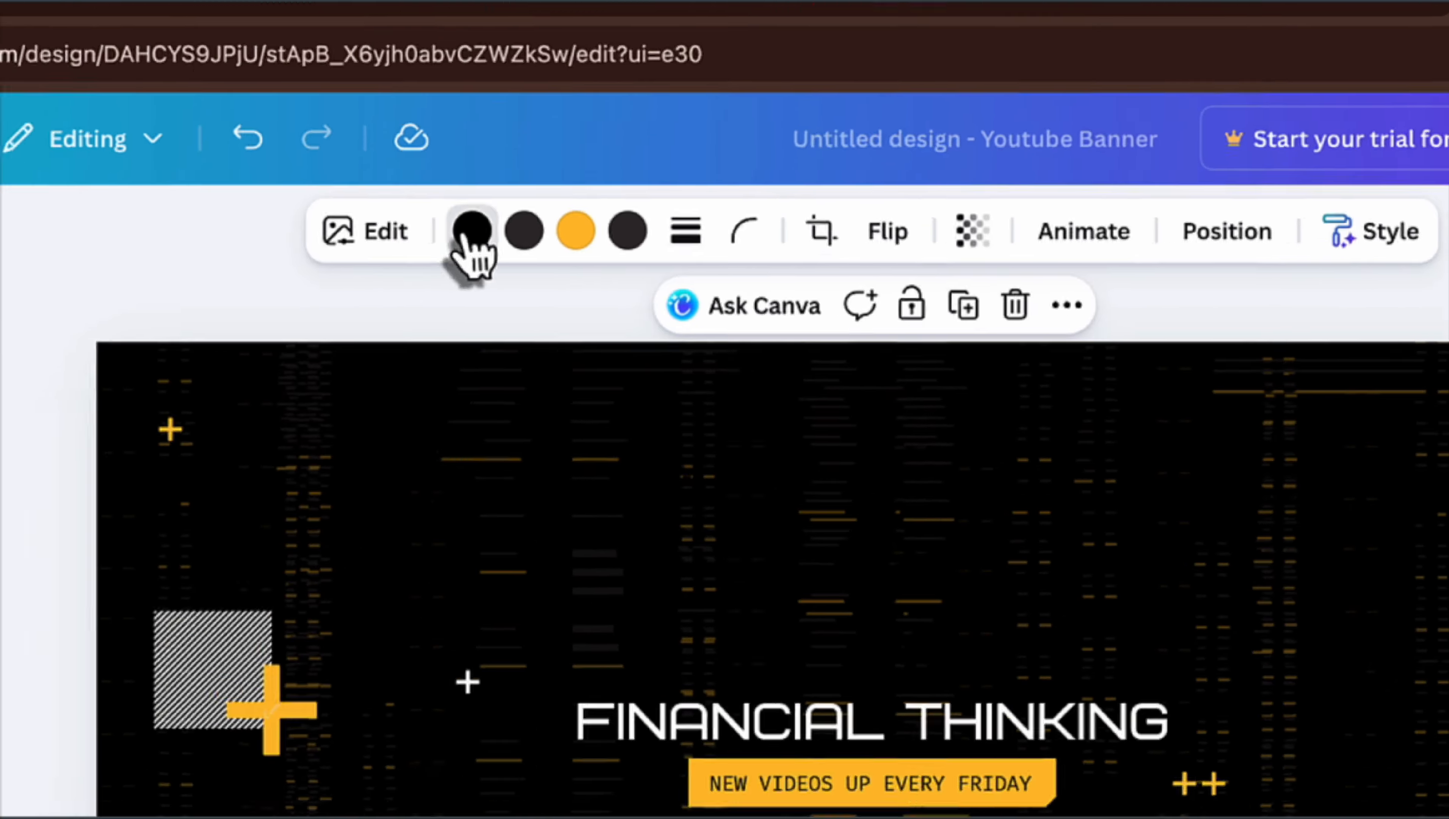
pyautogui.click(432, 281)
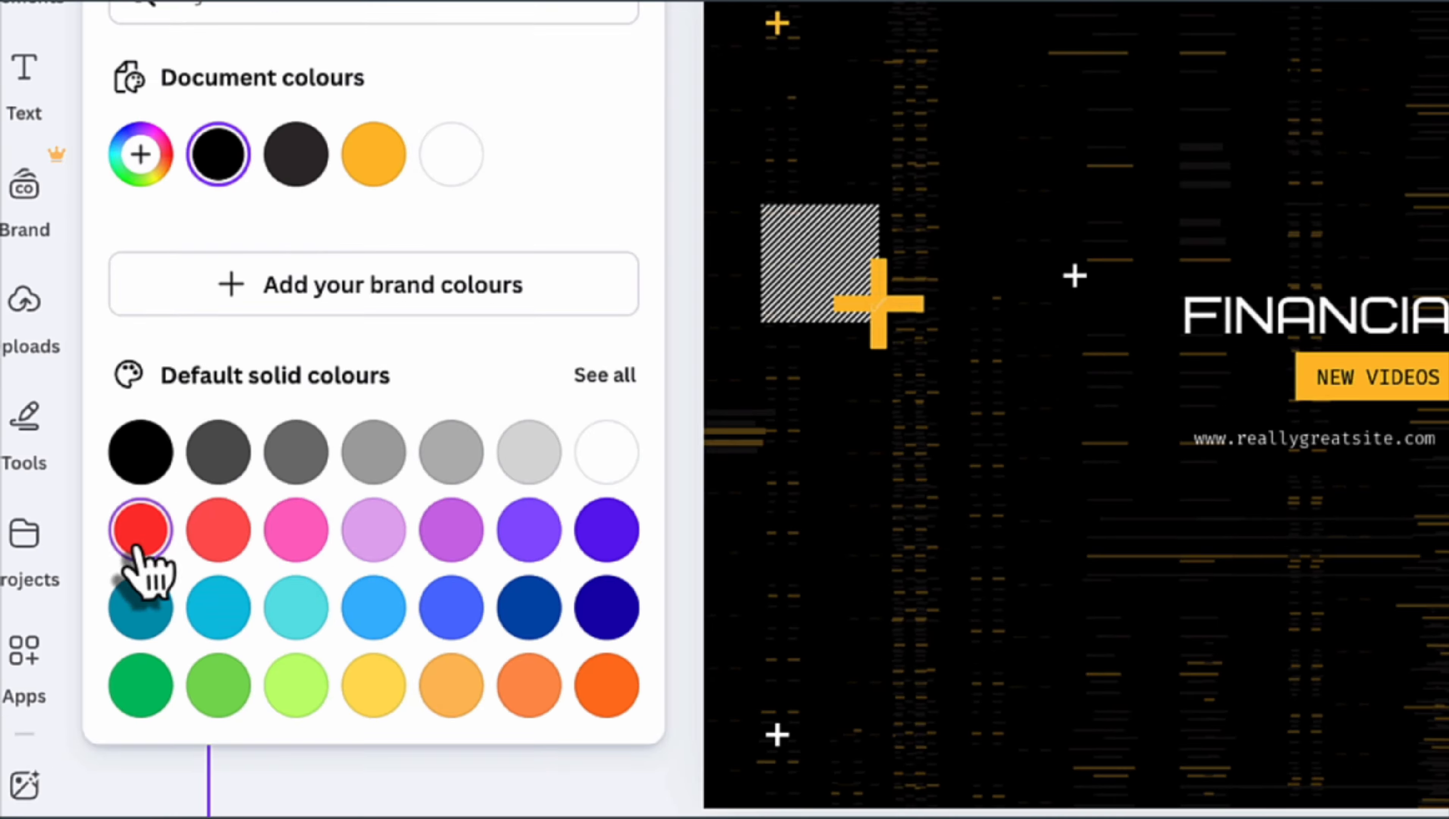
pyautogui.click(139, 549)
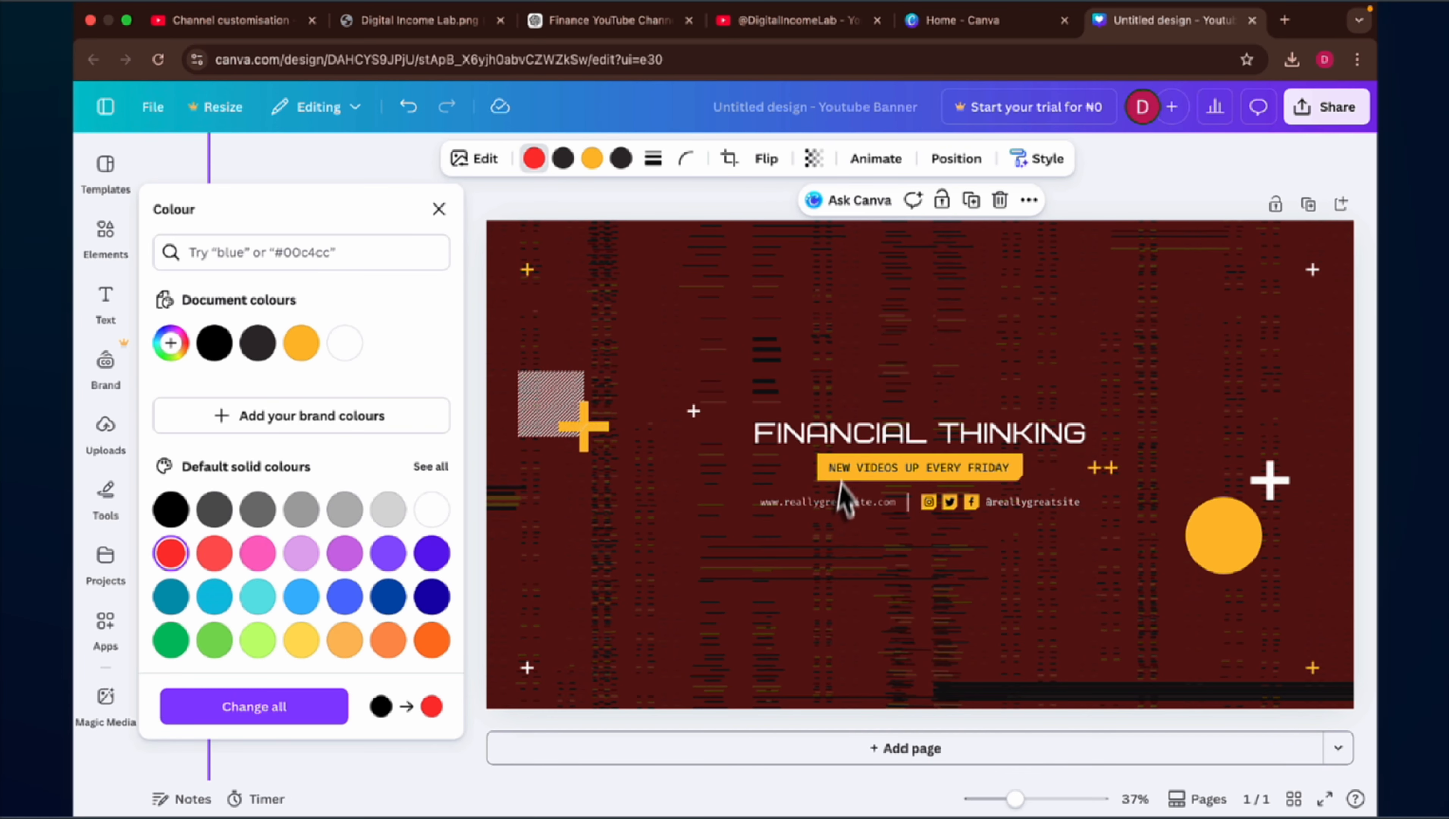
# Step: Replace the banner's FINANCIAL THINKING title text with DIGITAL INCOME LAB
pyautogui.click(813, 441)
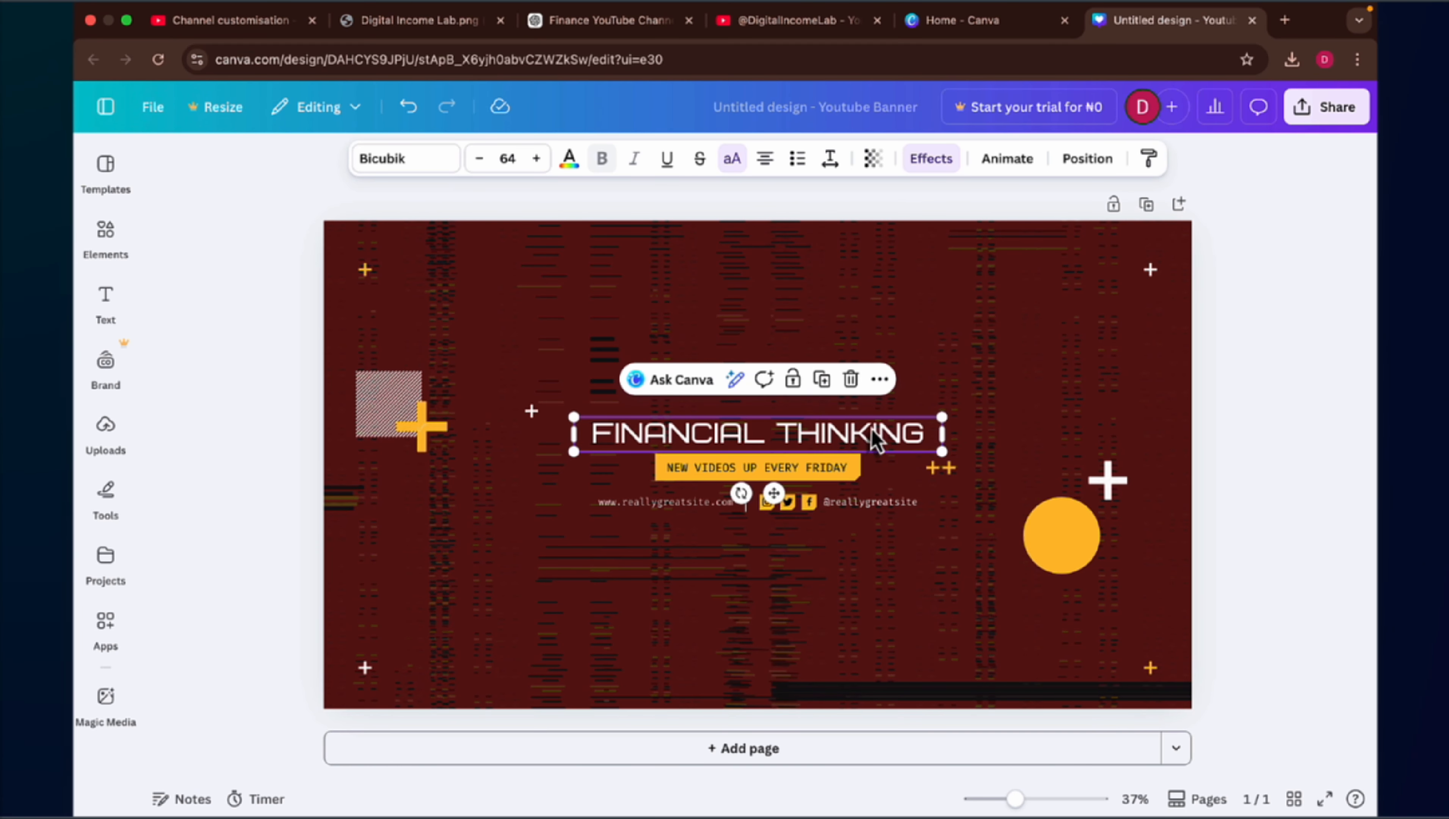
pyautogui.click(872, 438)
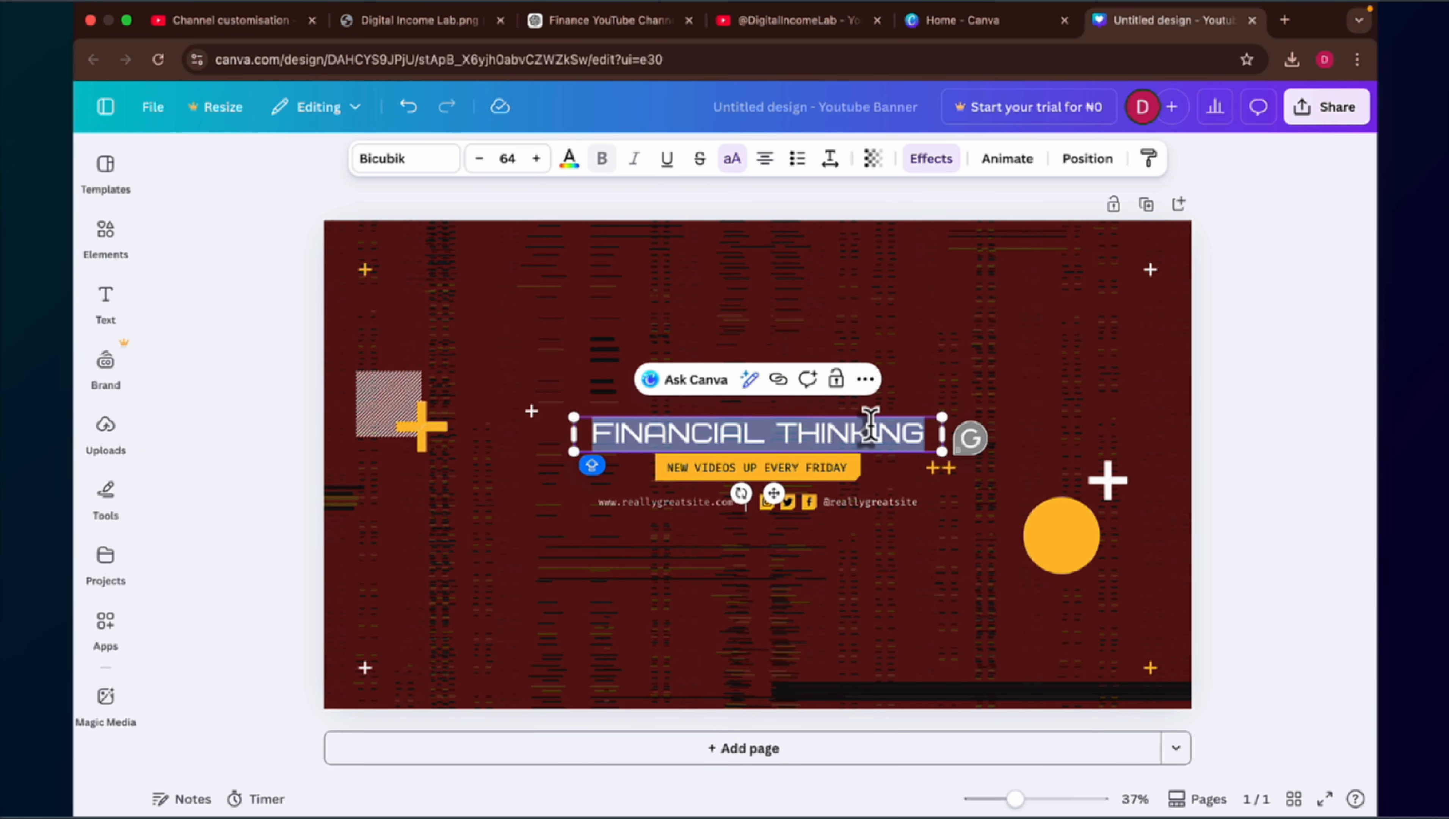
pyautogui.write('DIGIT')
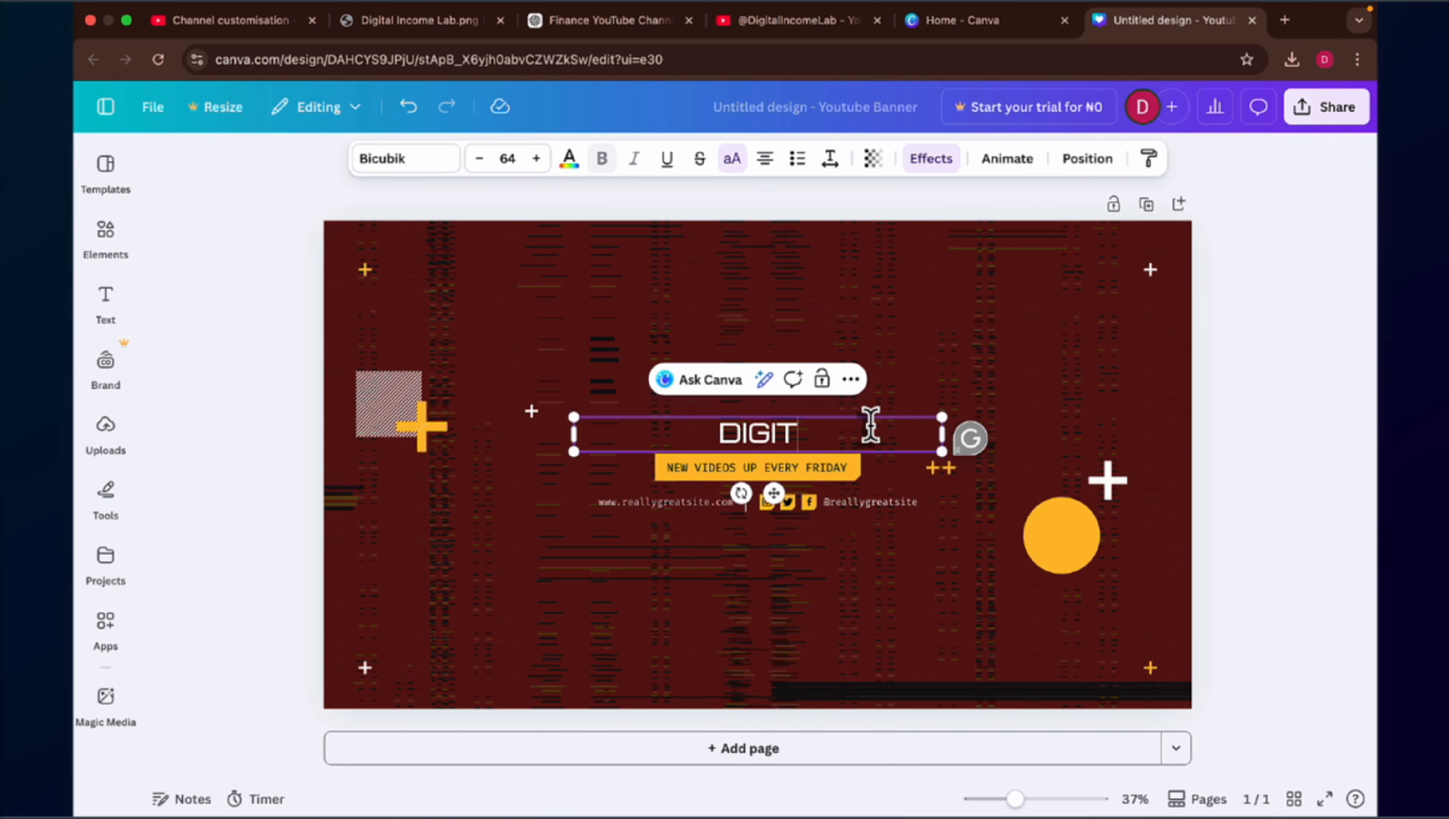
pyautogui.write('AL ICO')
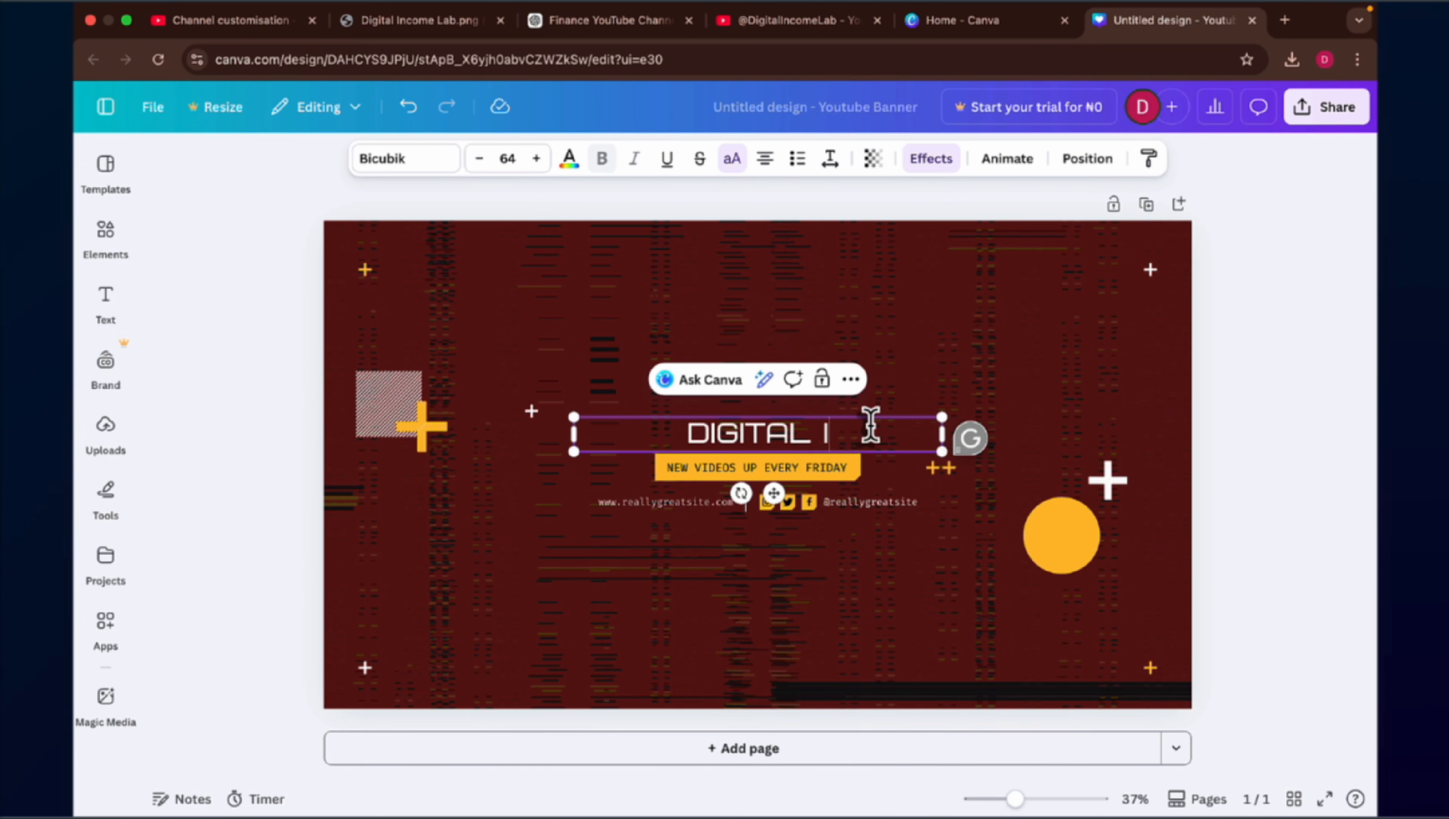
pyautogui.press('BackSpace')
pyautogui.press('BackSpace')
pyautogui.write('NCOME')
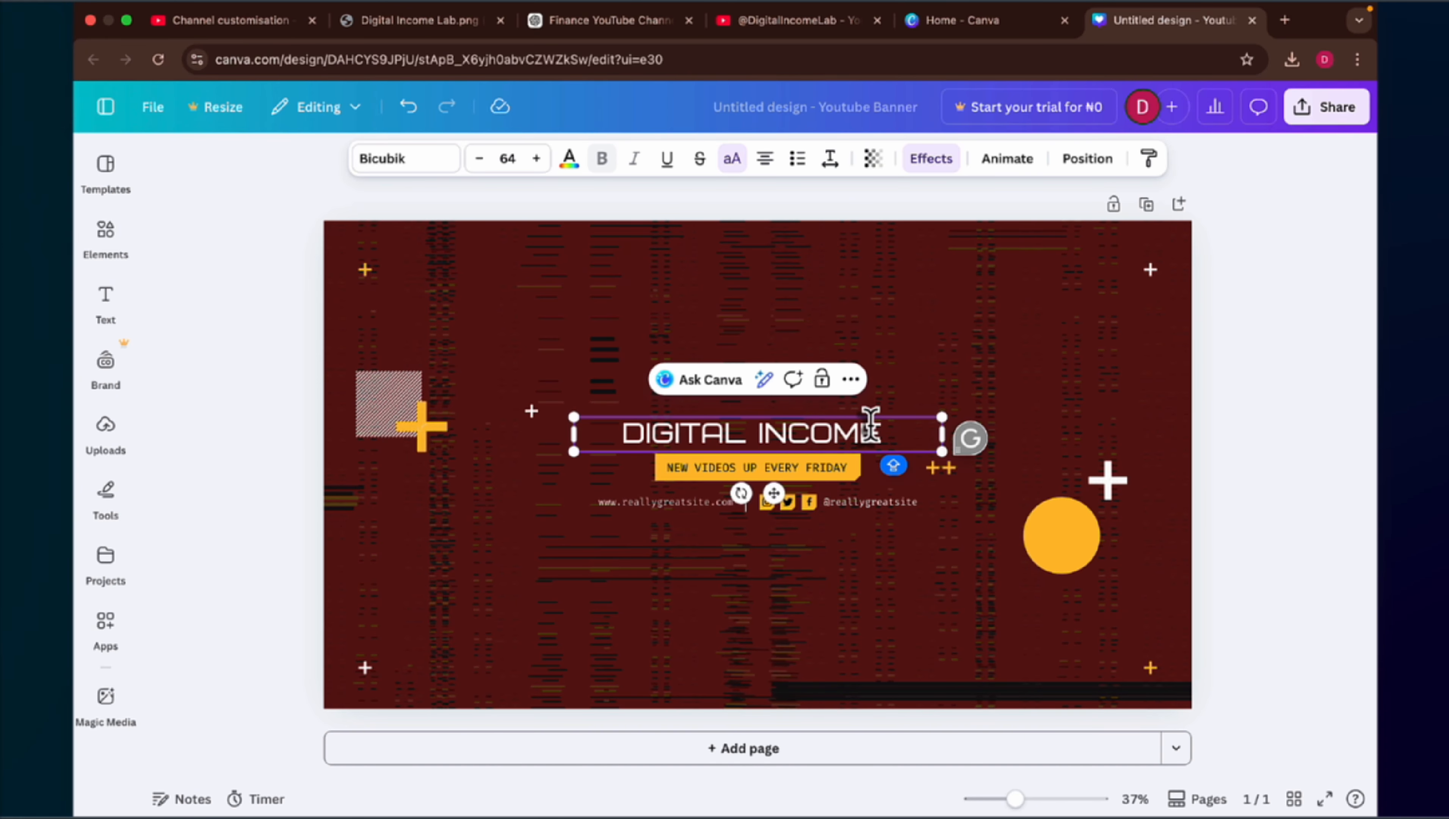
pyautogui.write(' LAB')
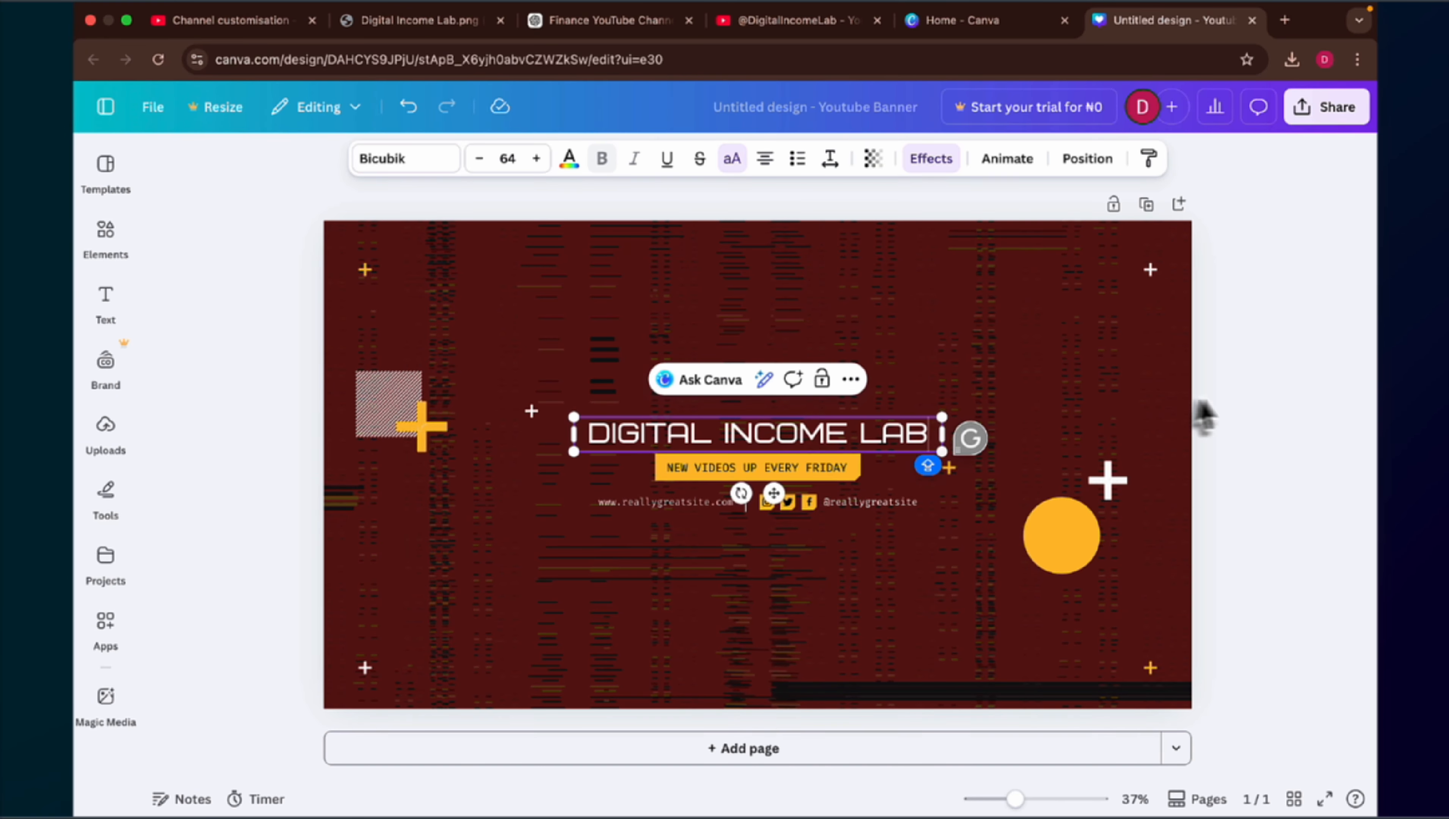
pyautogui.click(1241, 404)
# Step: Delete the website address, the social handle and the social media icons with their divider line beneath the tagline
pyautogui.click(759, 471)
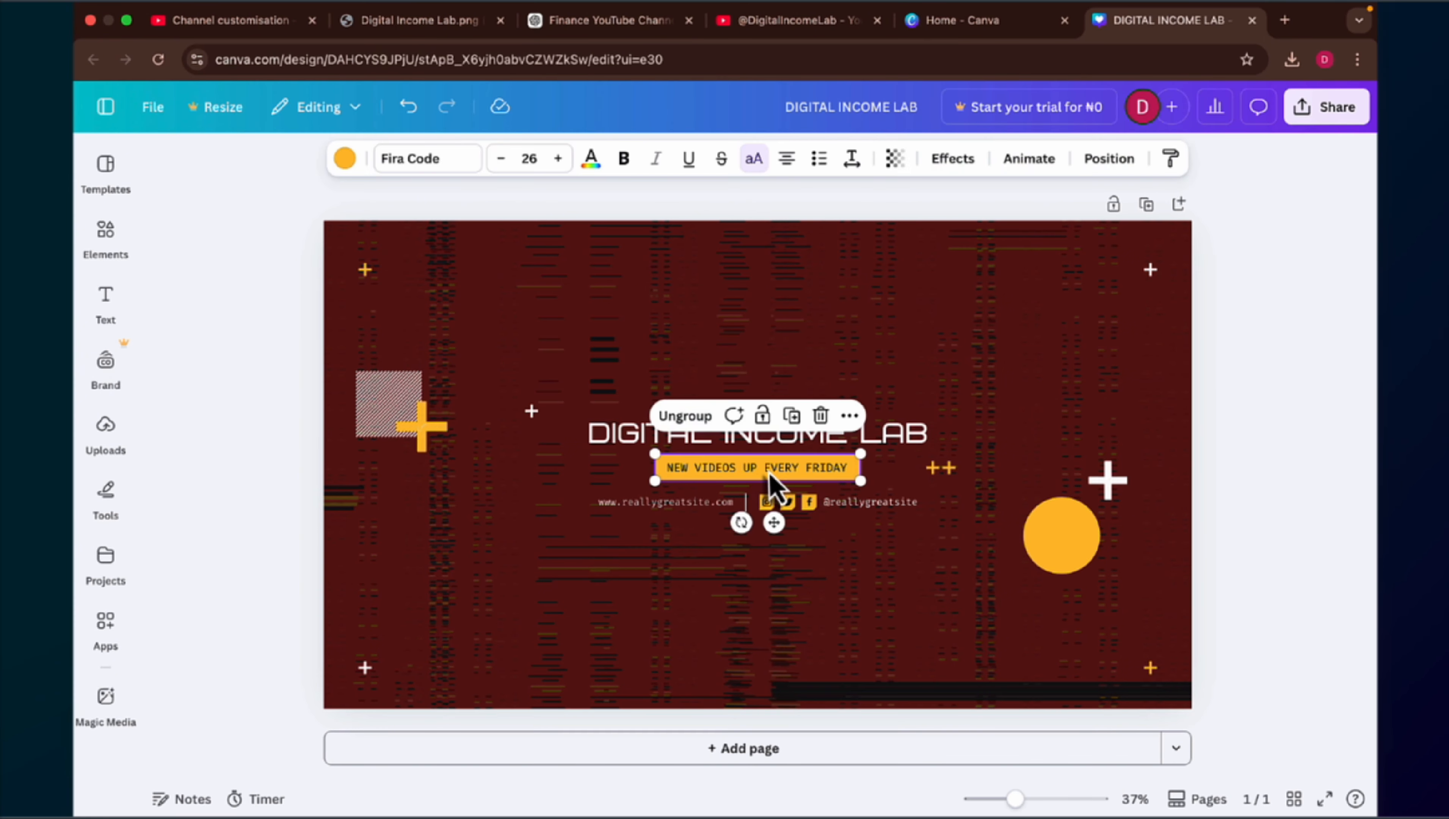
pyautogui.click(686, 503)
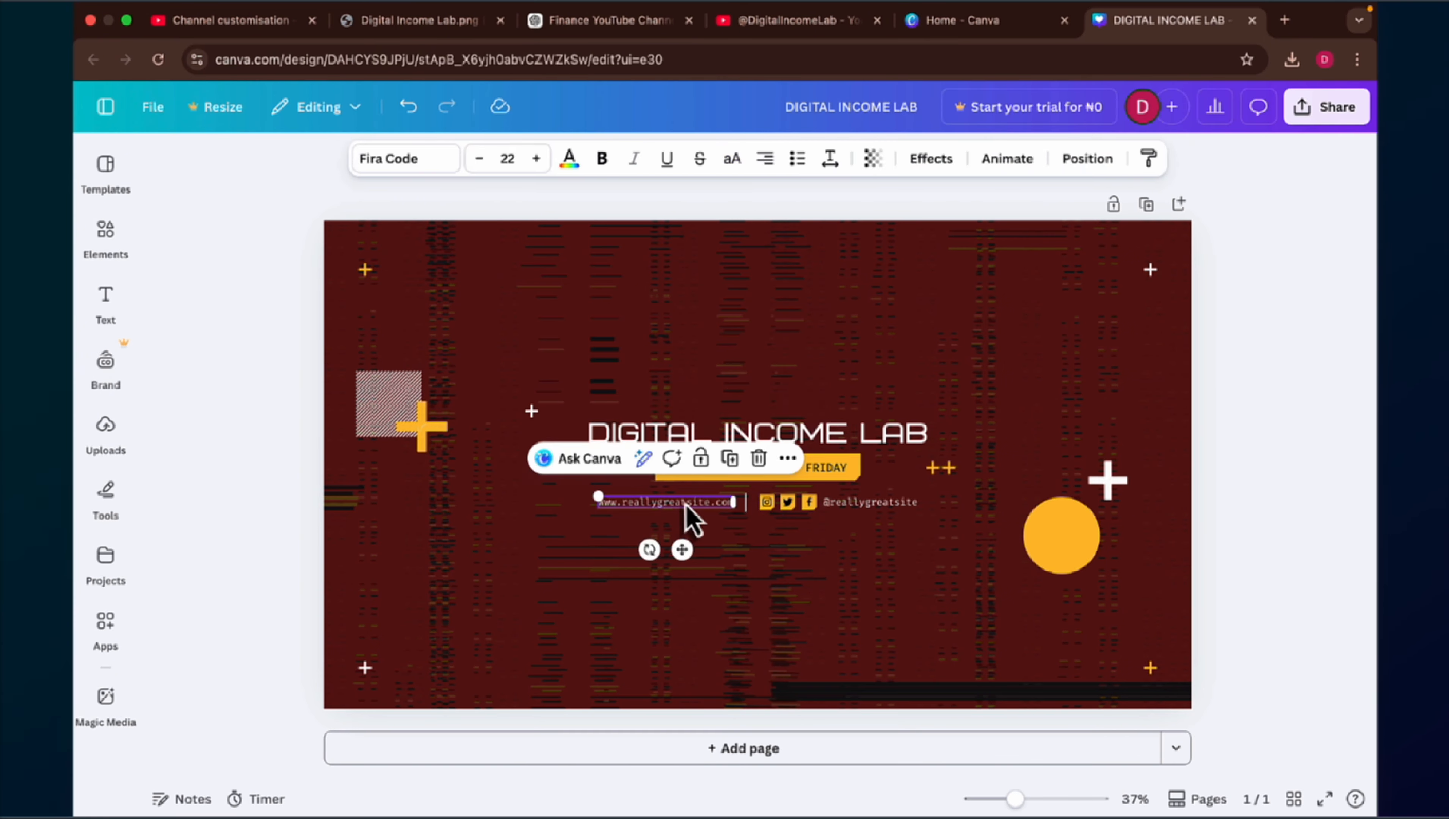
pyautogui.press('BackSpace')
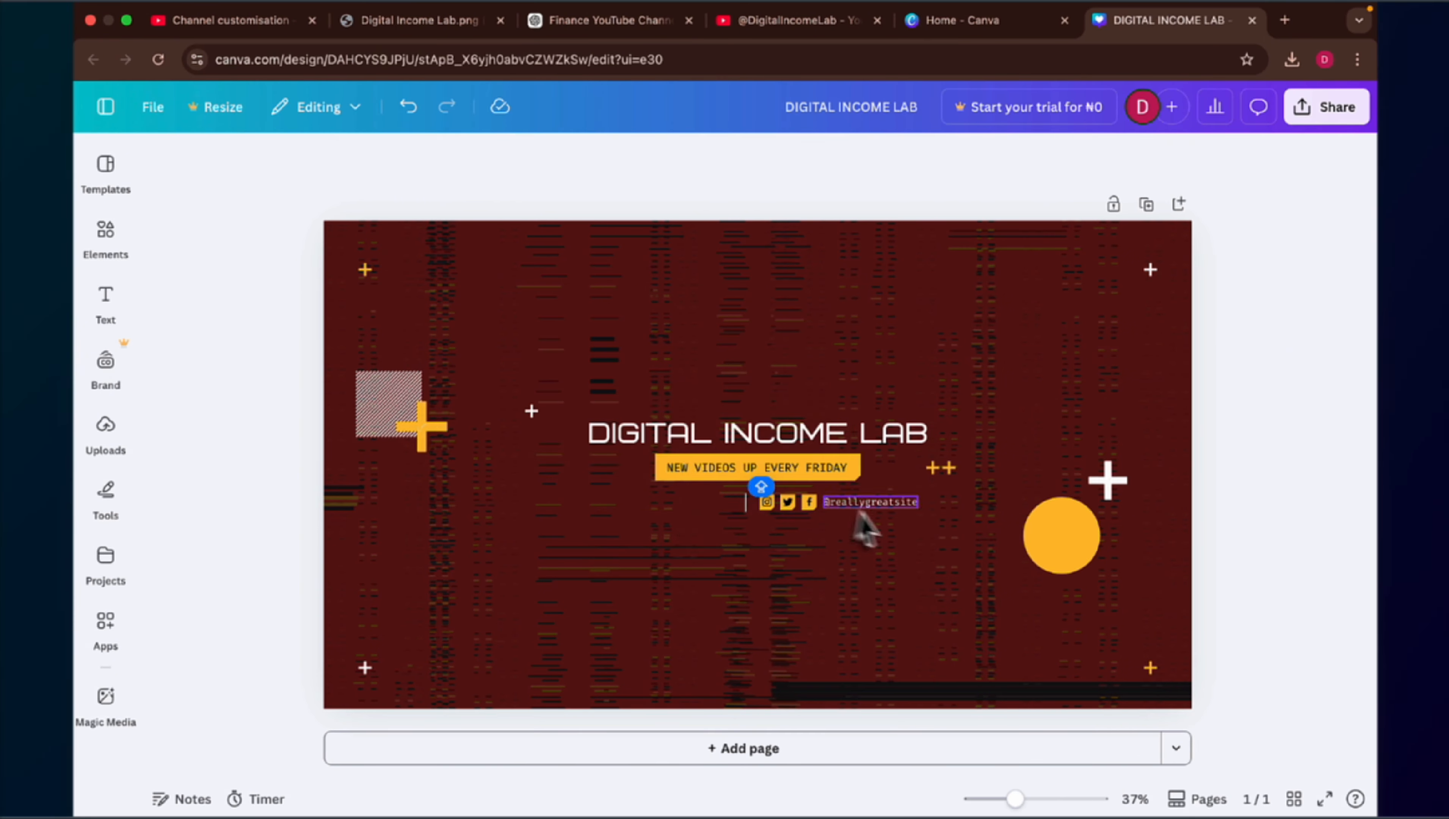
pyautogui.click(888, 507)
pyautogui.press('BackSpace')
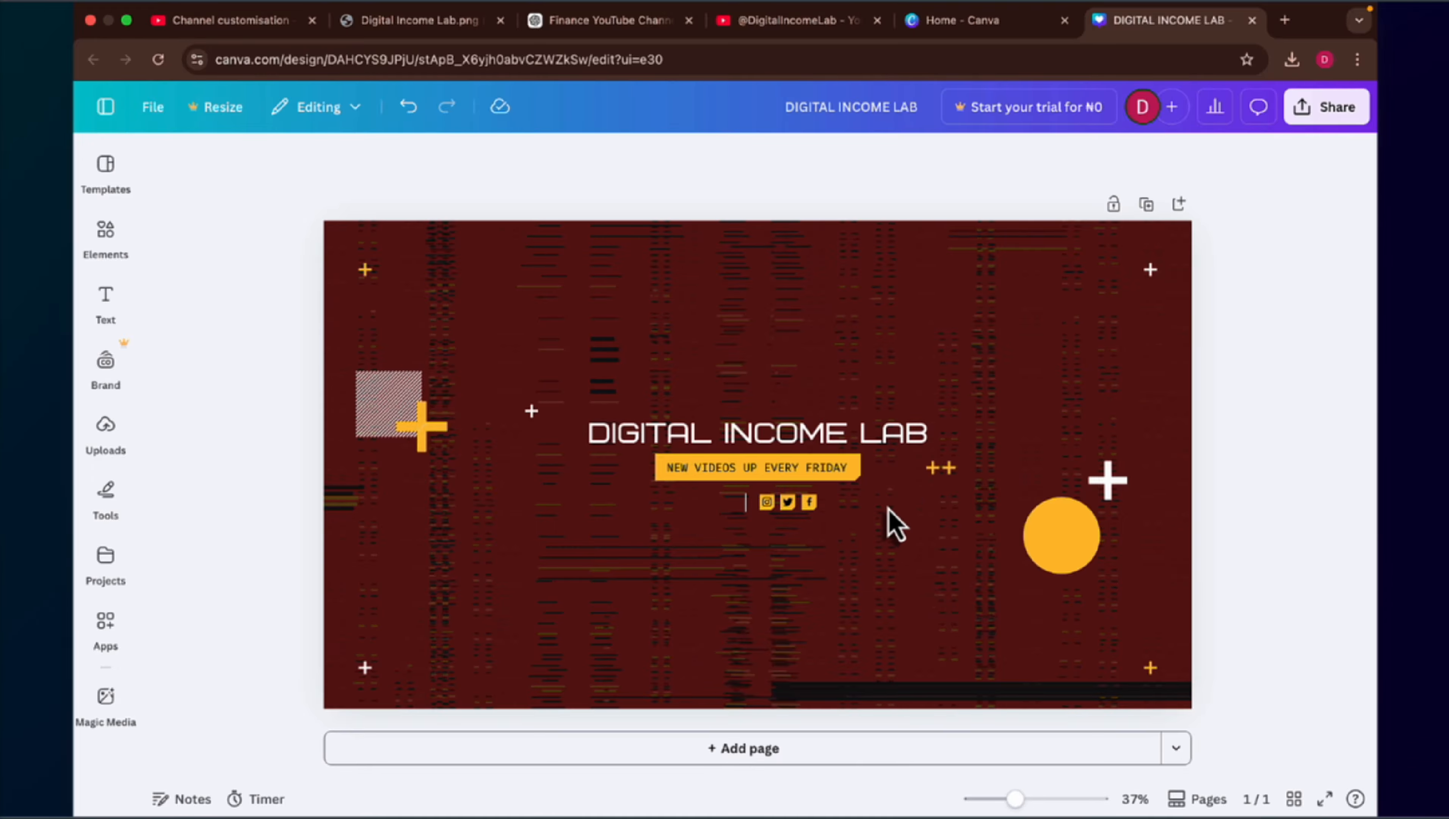
pyautogui.click(727, 519)
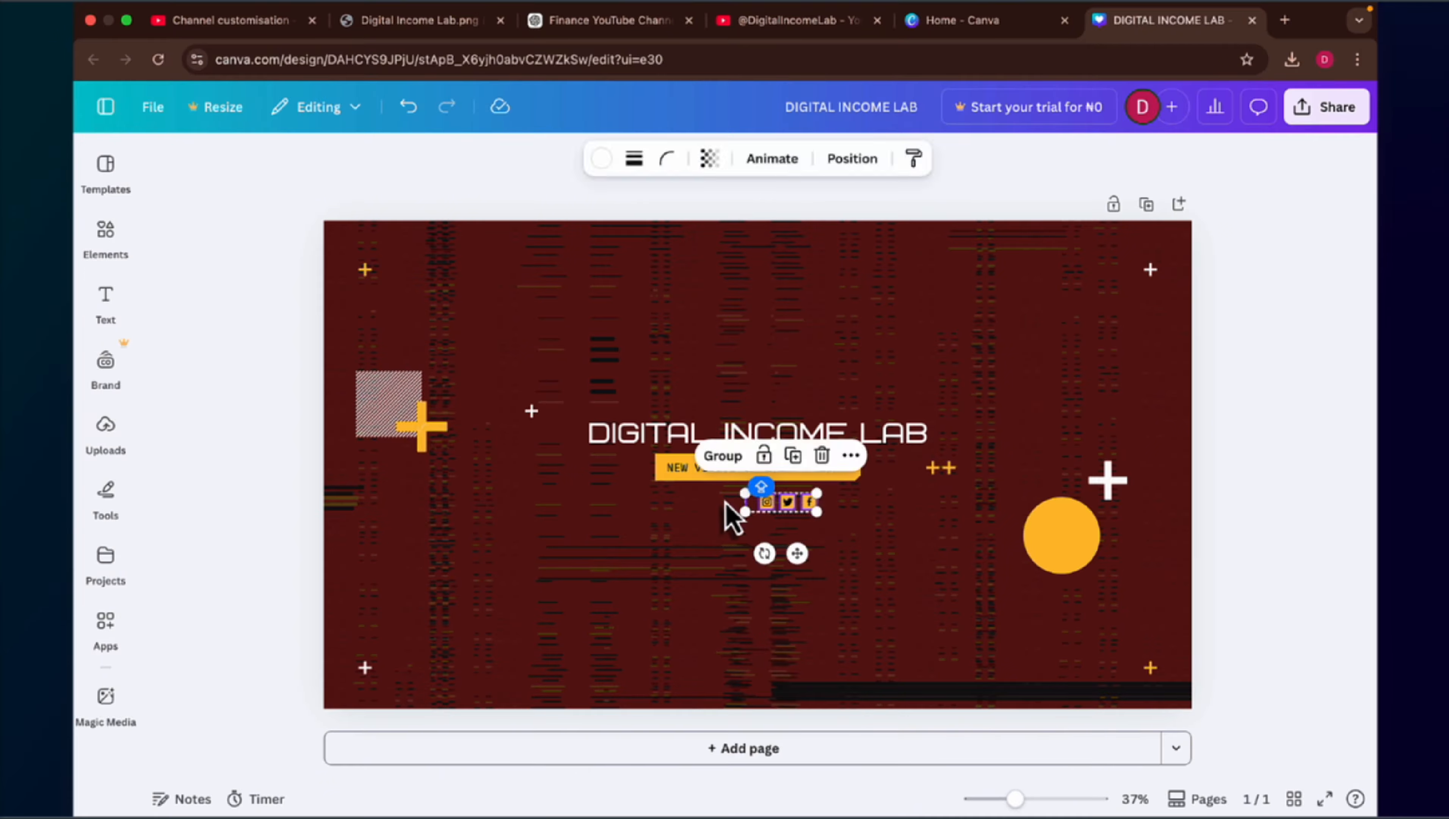
pyautogui.press('BackSpace')
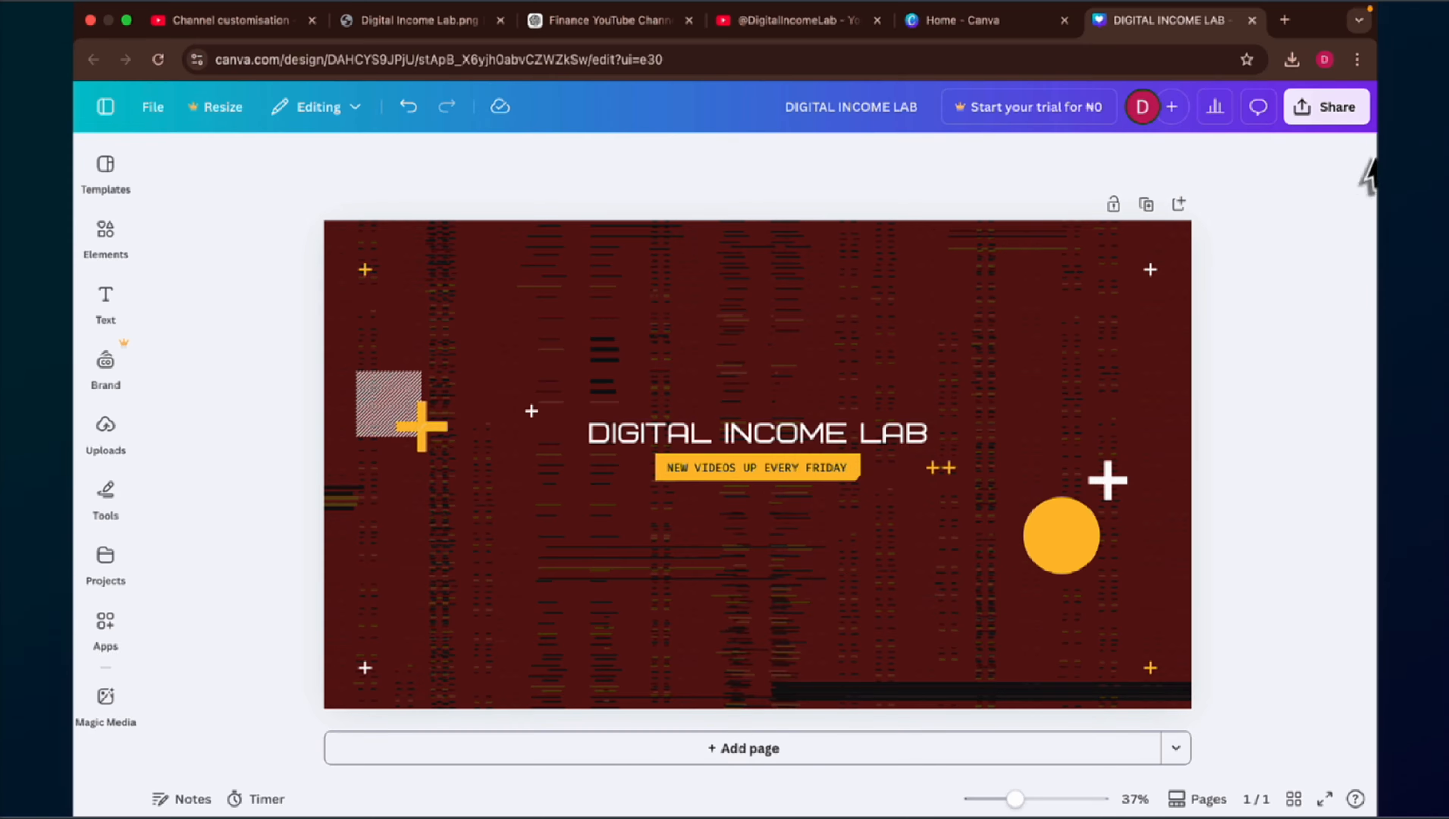
# Step: Download the banner design as a PNG, choosing the free watermarked draft
pyautogui.click(1307, 108)
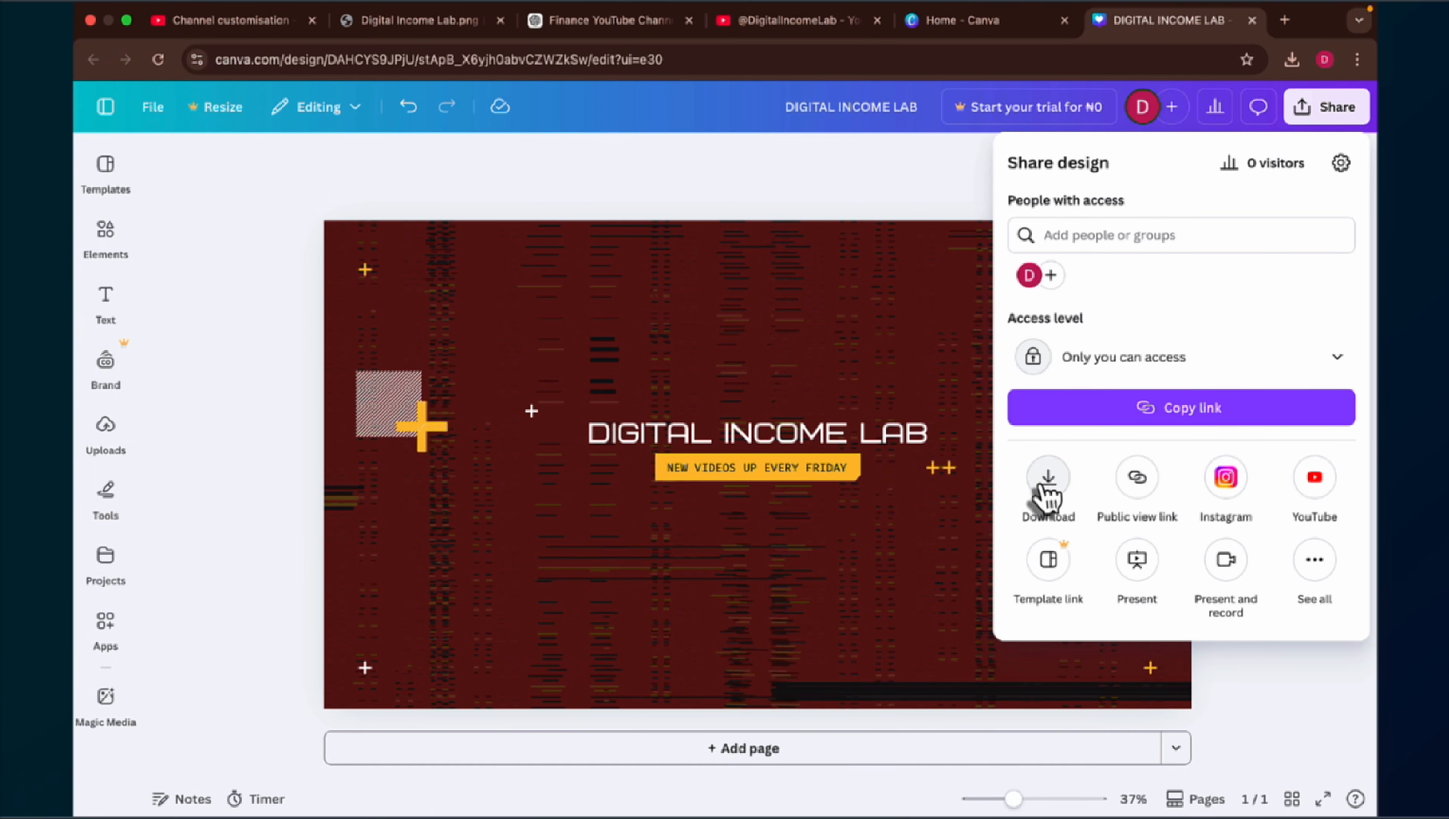
pyautogui.click(1048, 481)
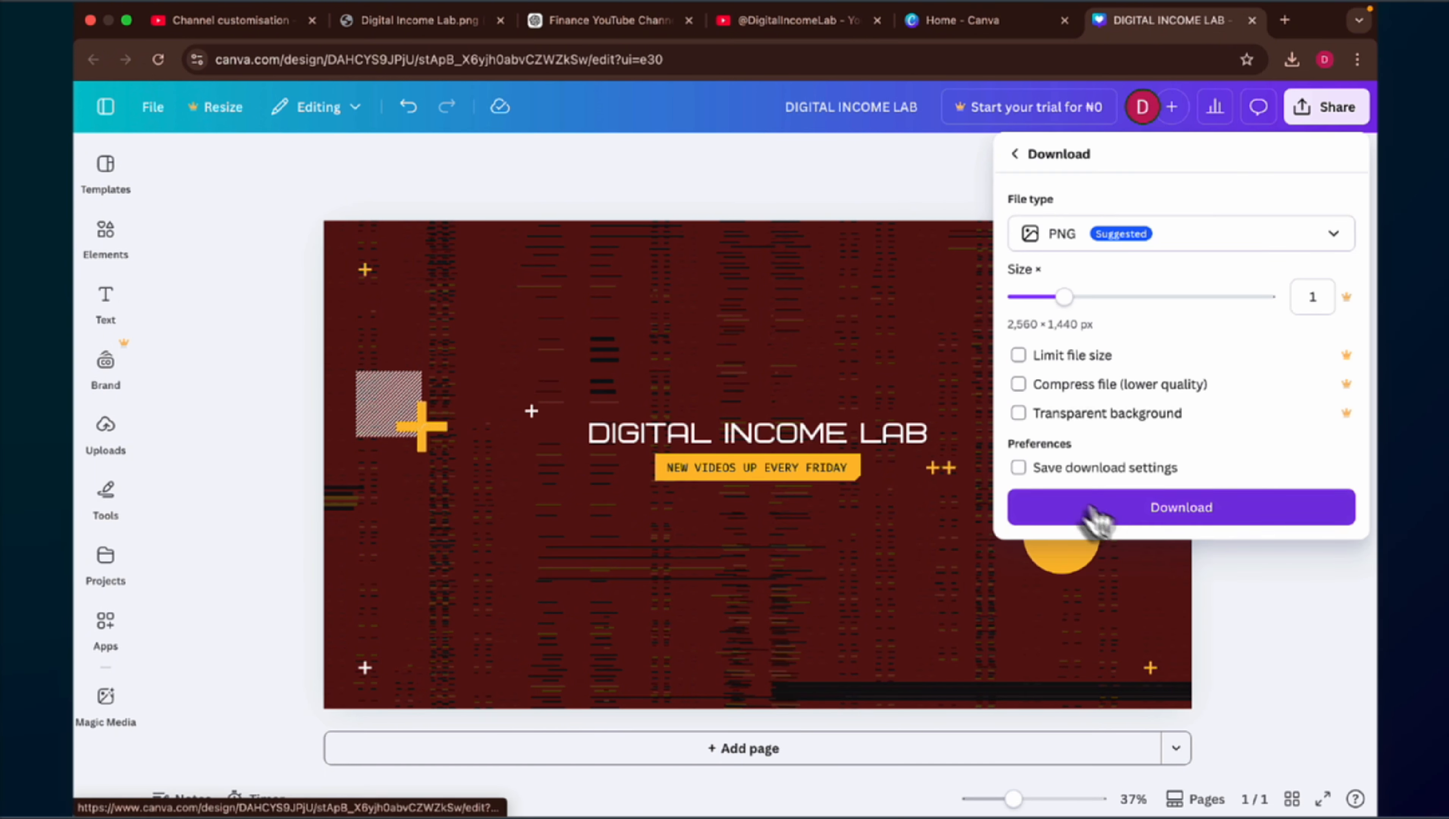
pyautogui.click(1118, 521)
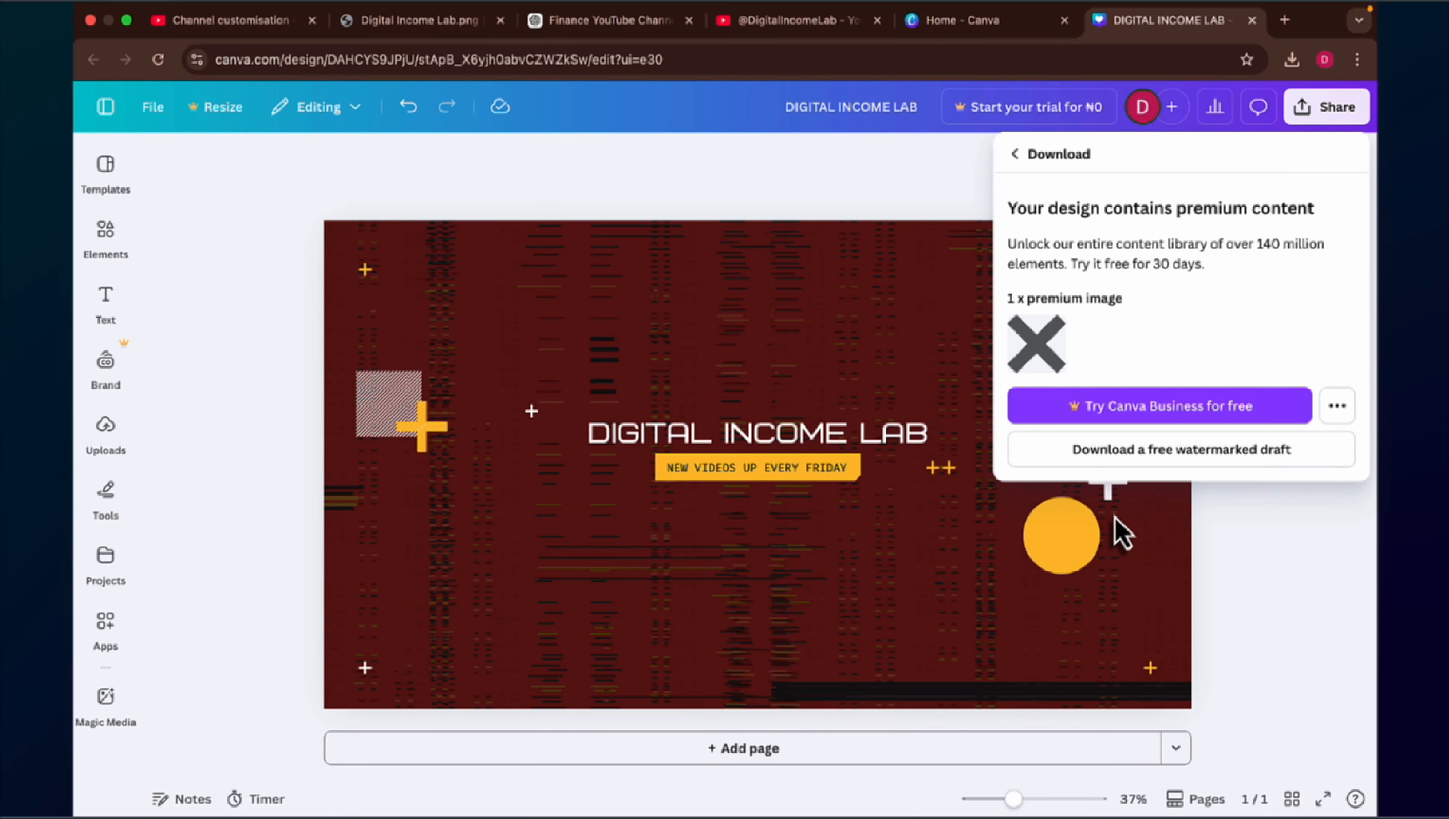
pyautogui.click(1173, 460)
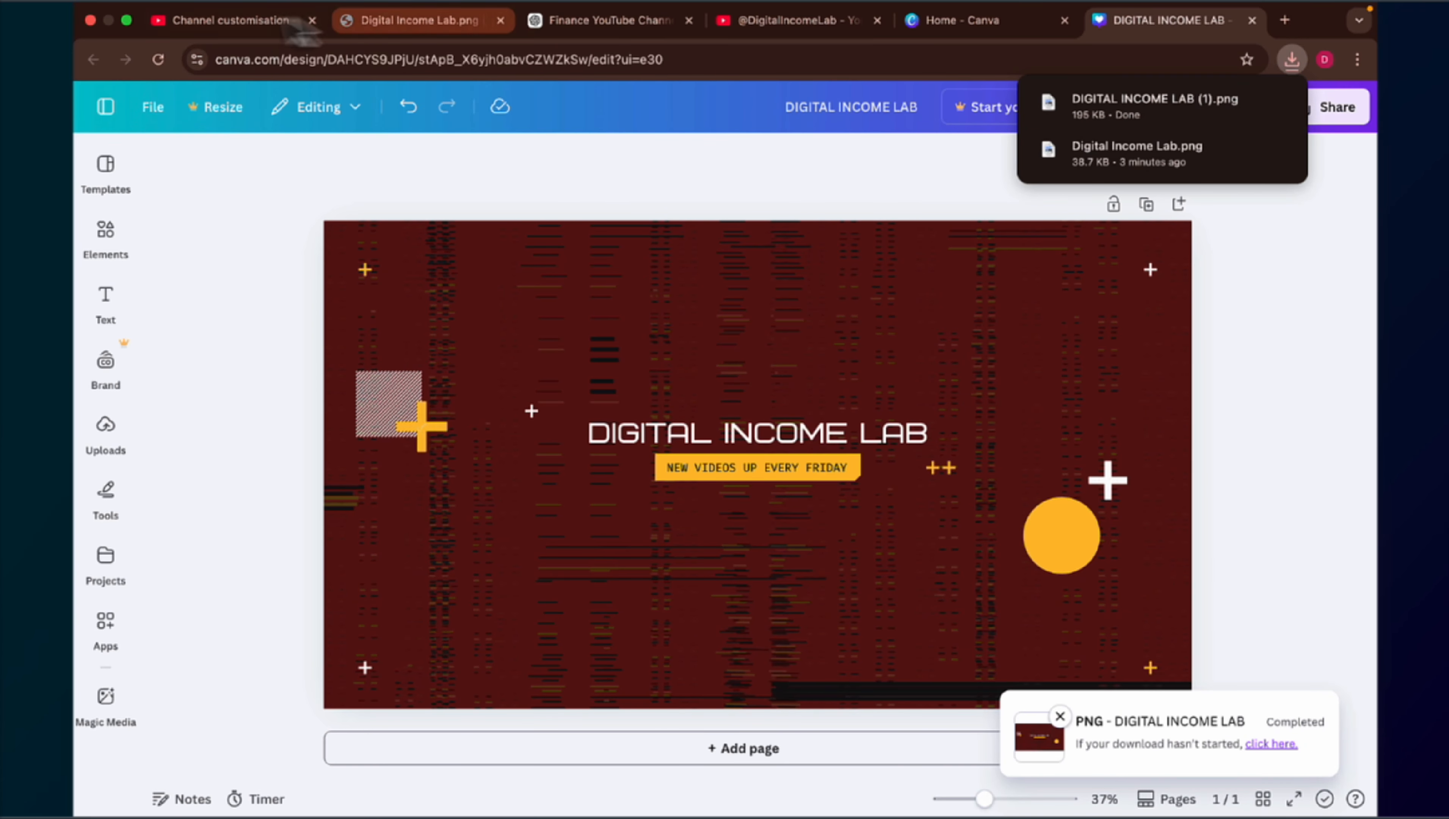
pyautogui.click(250, 23)
pyautogui.click(648, 376)
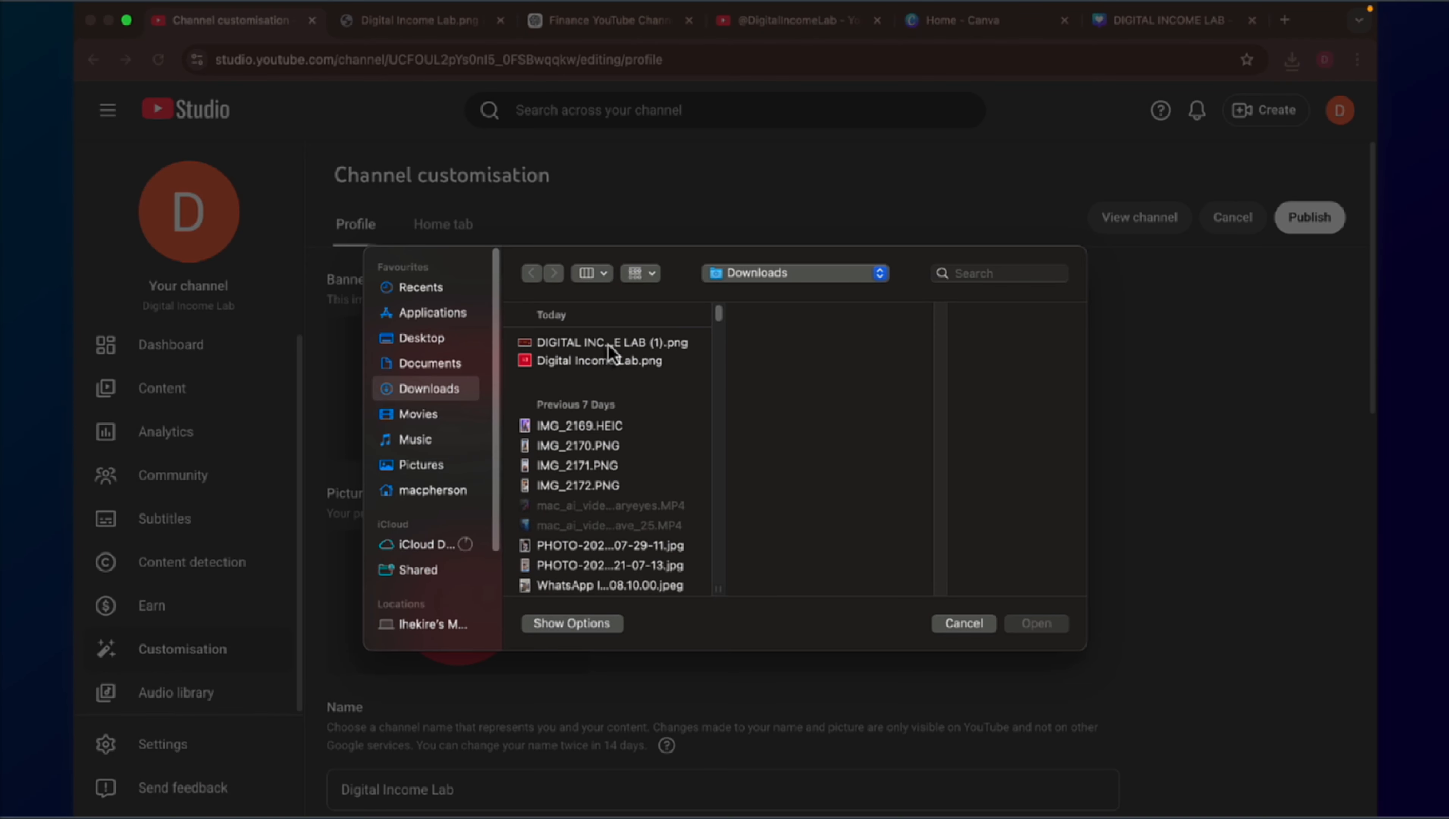
pyautogui.click(608, 344)
pyautogui.click(1025, 629)
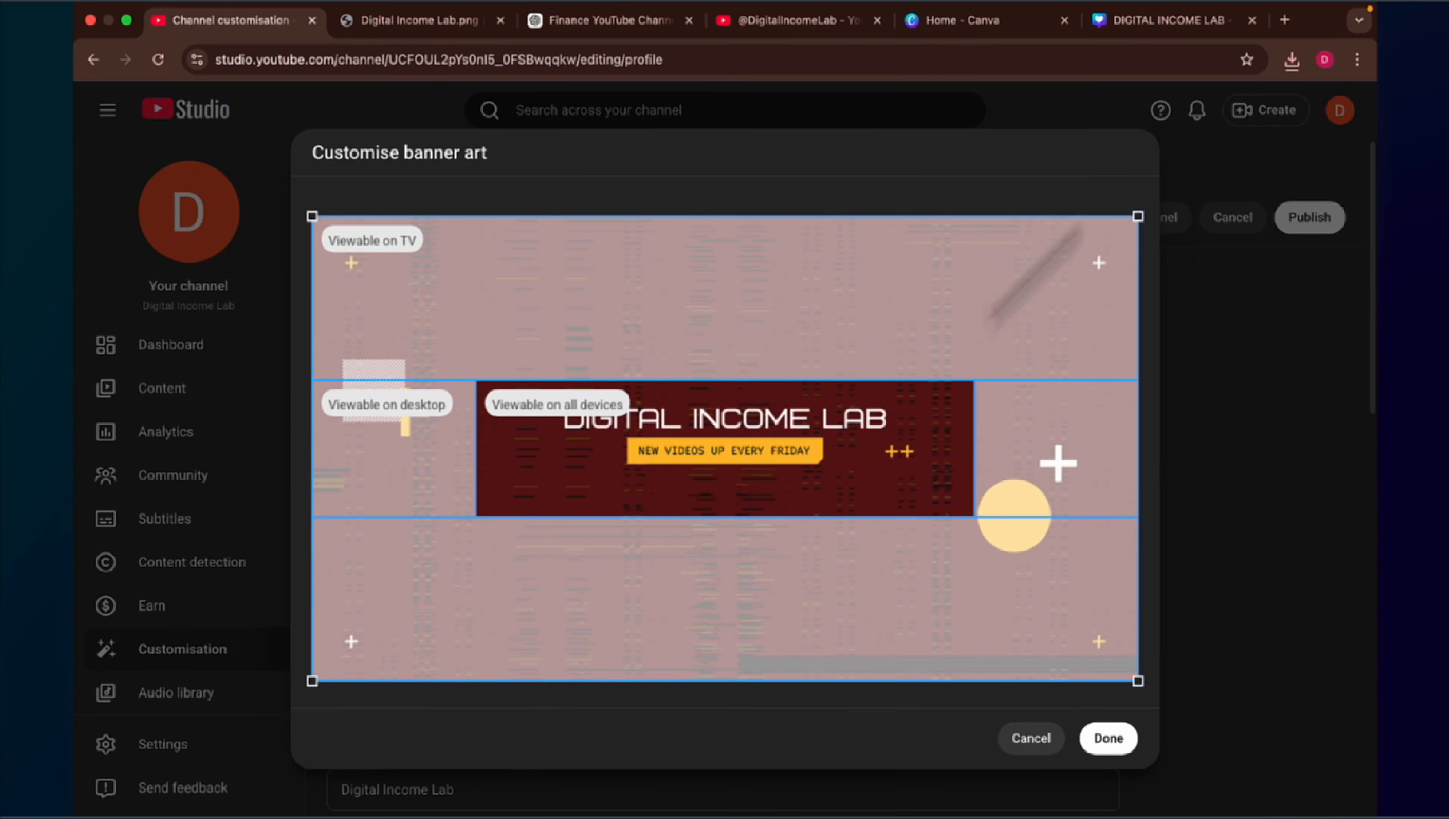
# Step: Switch back to the Canva banner design and move the title and the yellow tagline together slightly downward
pyautogui.click(1147, 23)
pyautogui.click(795, 457)
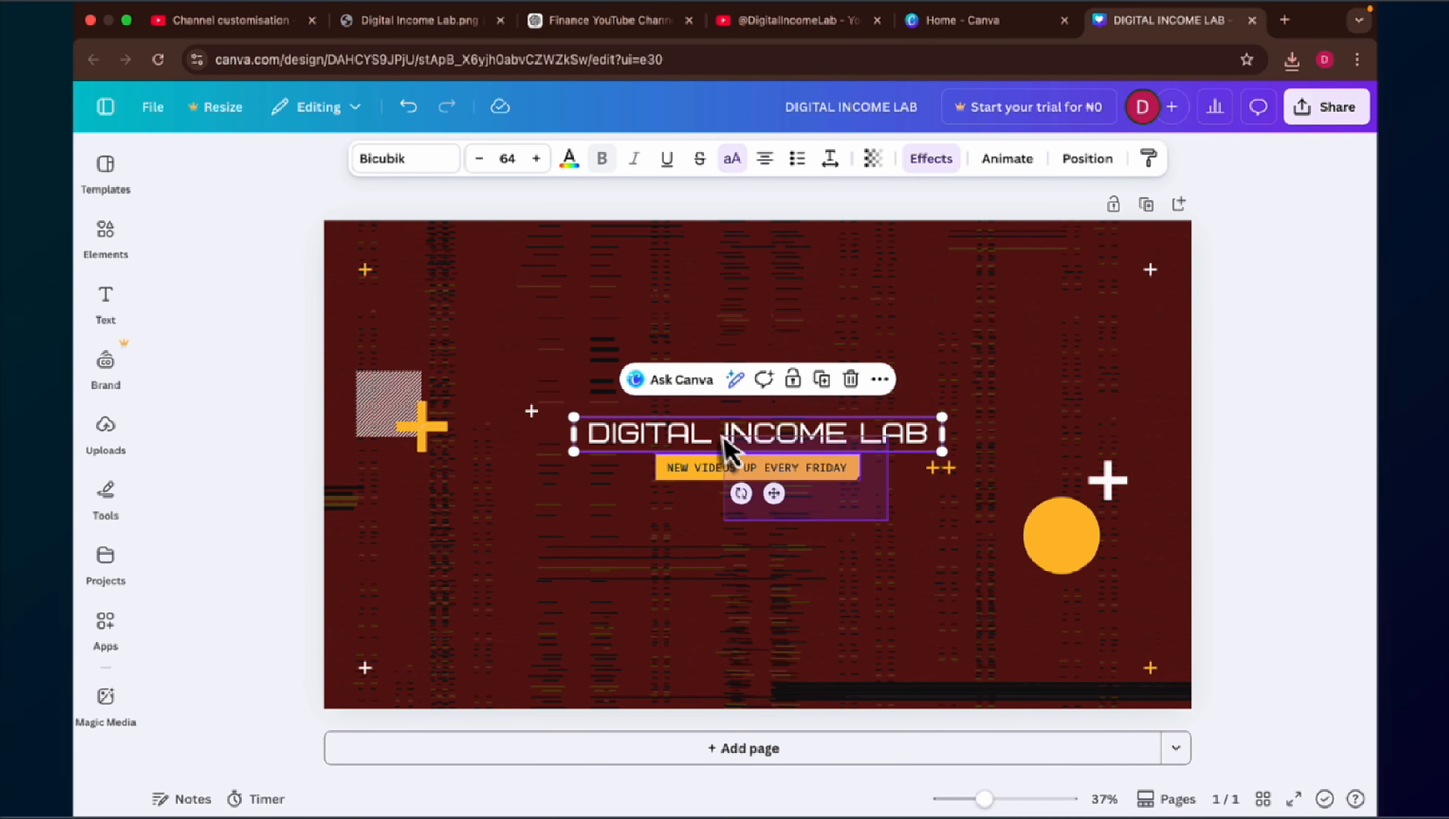
pyautogui.keyDown('shift'); pyautogui.click(737, 468); pyautogui.keyUp('shift')
pyautogui.moveTo(795, 457); pyautogui.dragTo(795, 473)
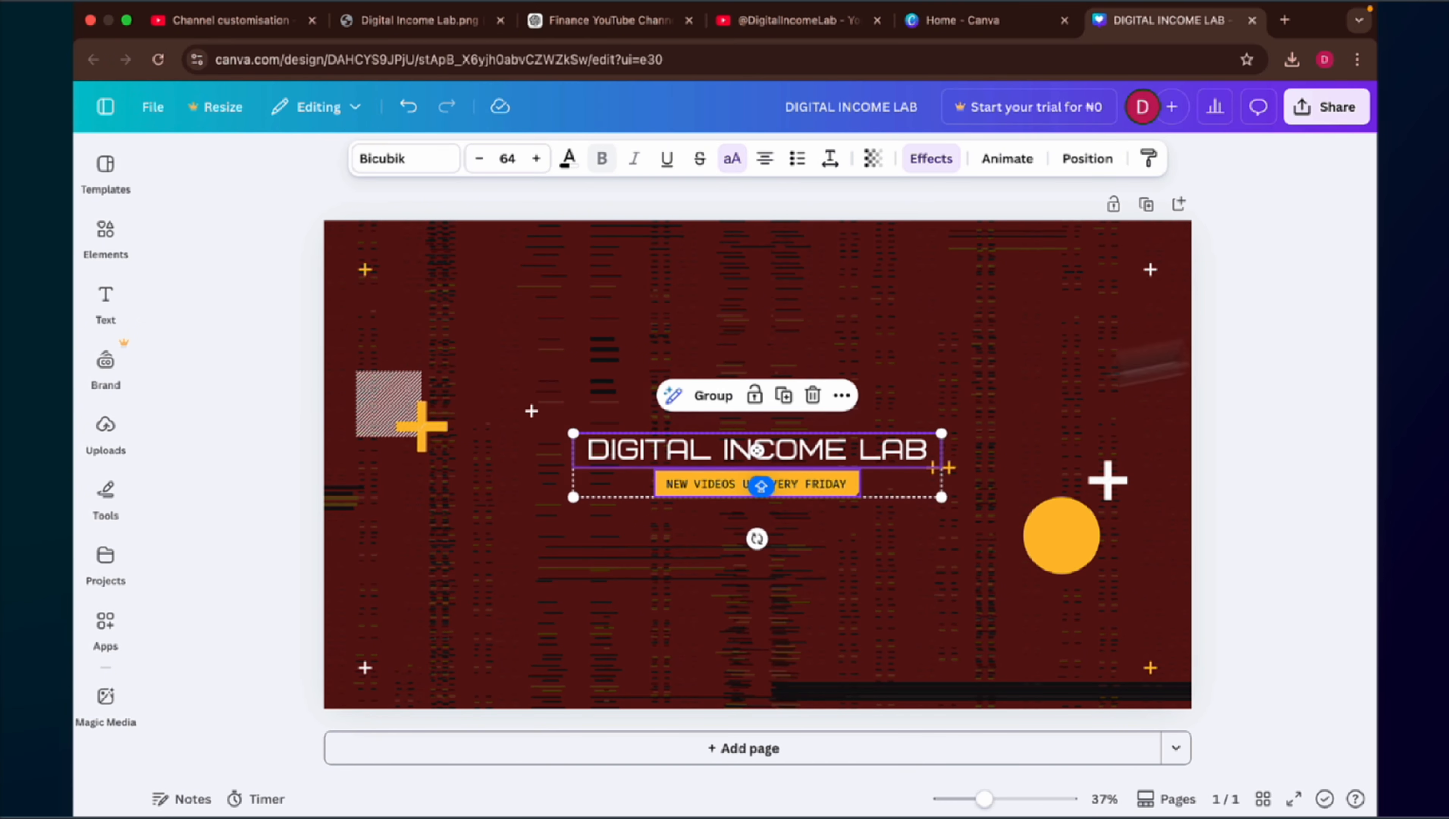
pyautogui.click(1242, 333)
# Step: Download the repositioned banner as a free watermarked PNG draft and return to YouTube Studio's banner art dialog
pyautogui.click(1310, 115)
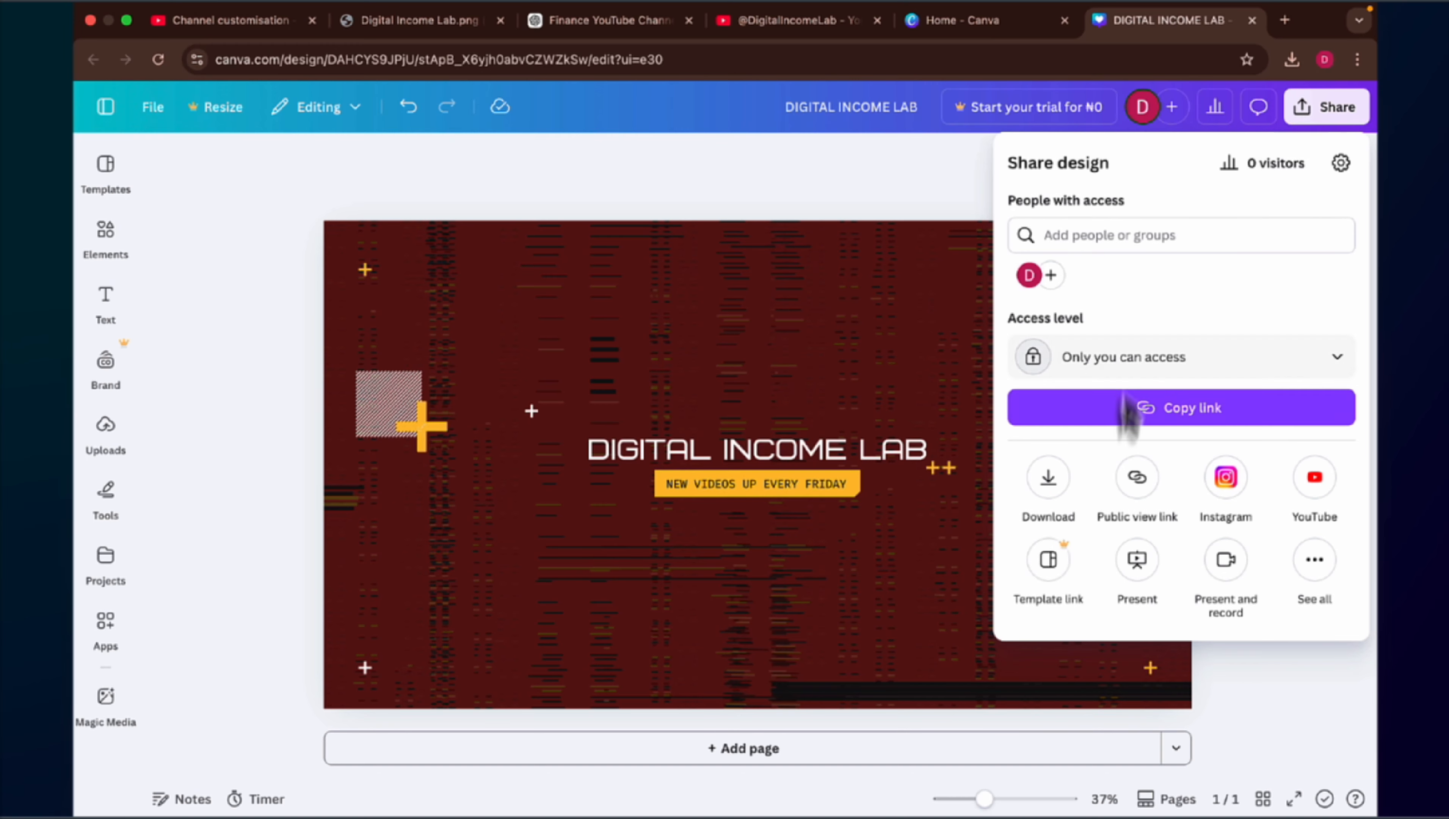
pyautogui.click(1048, 482)
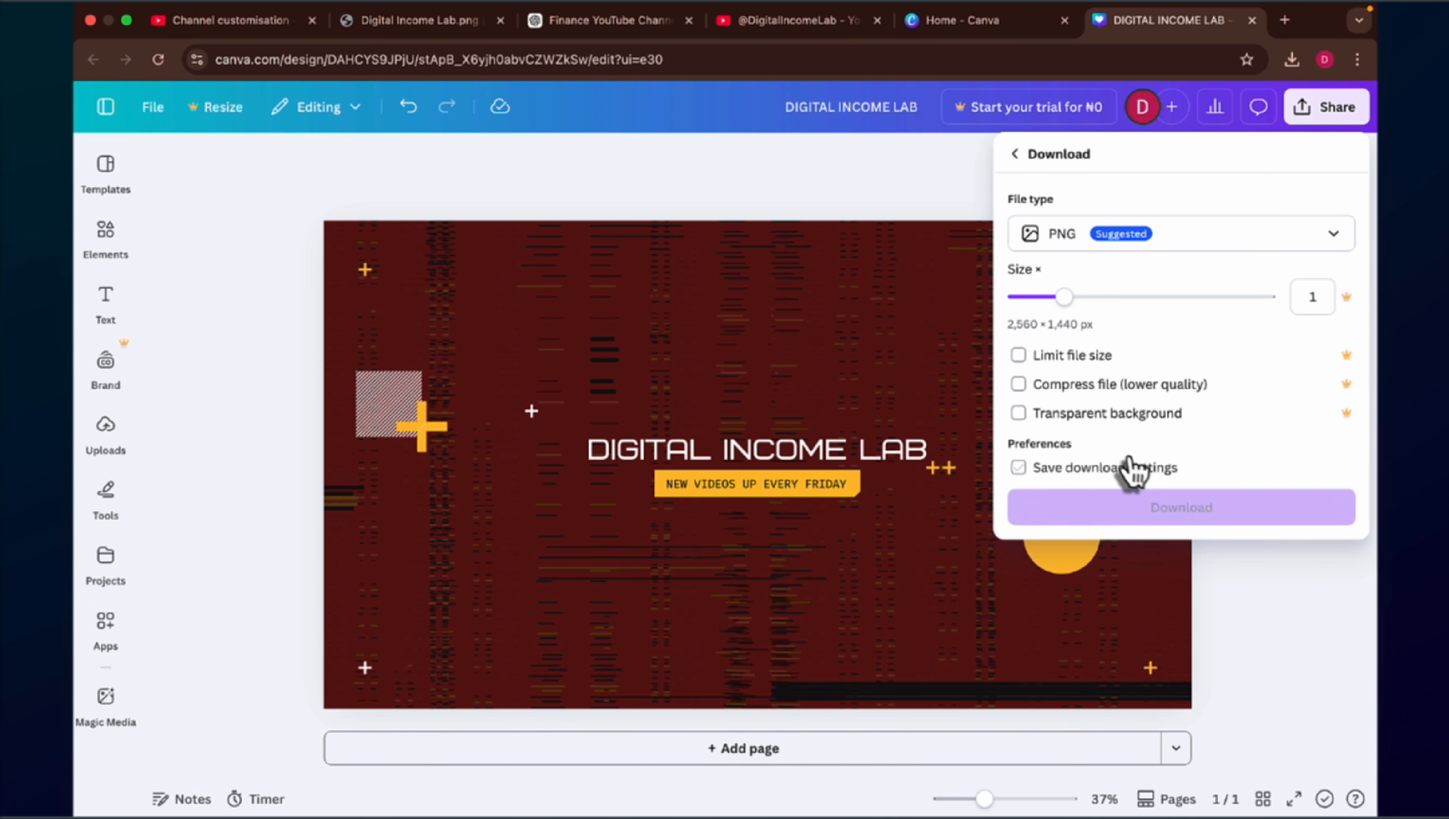
pyautogui.click(1110, 508)
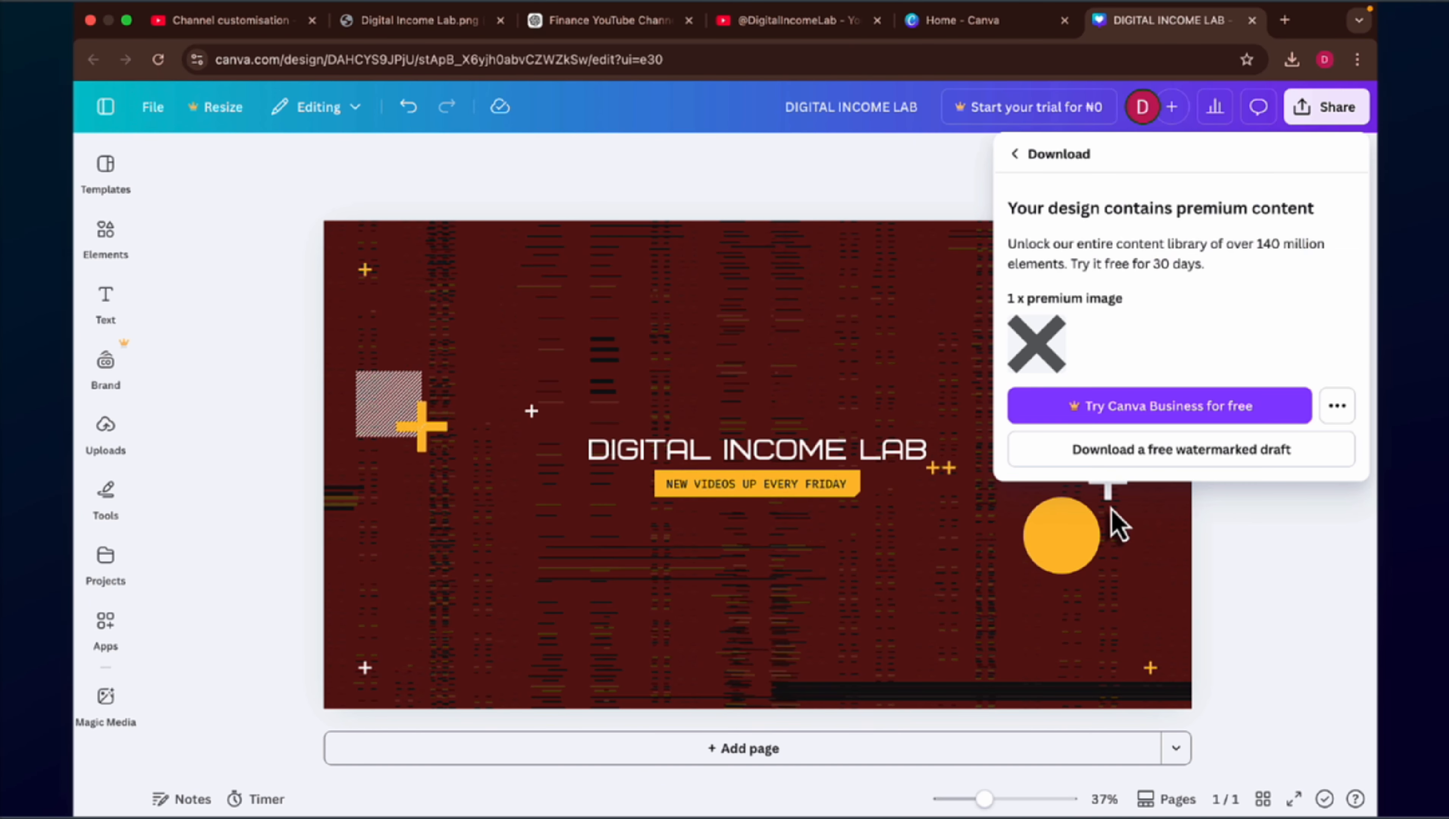
pyautogui.click(1137, 452)
pyautogui.click(235, 21)
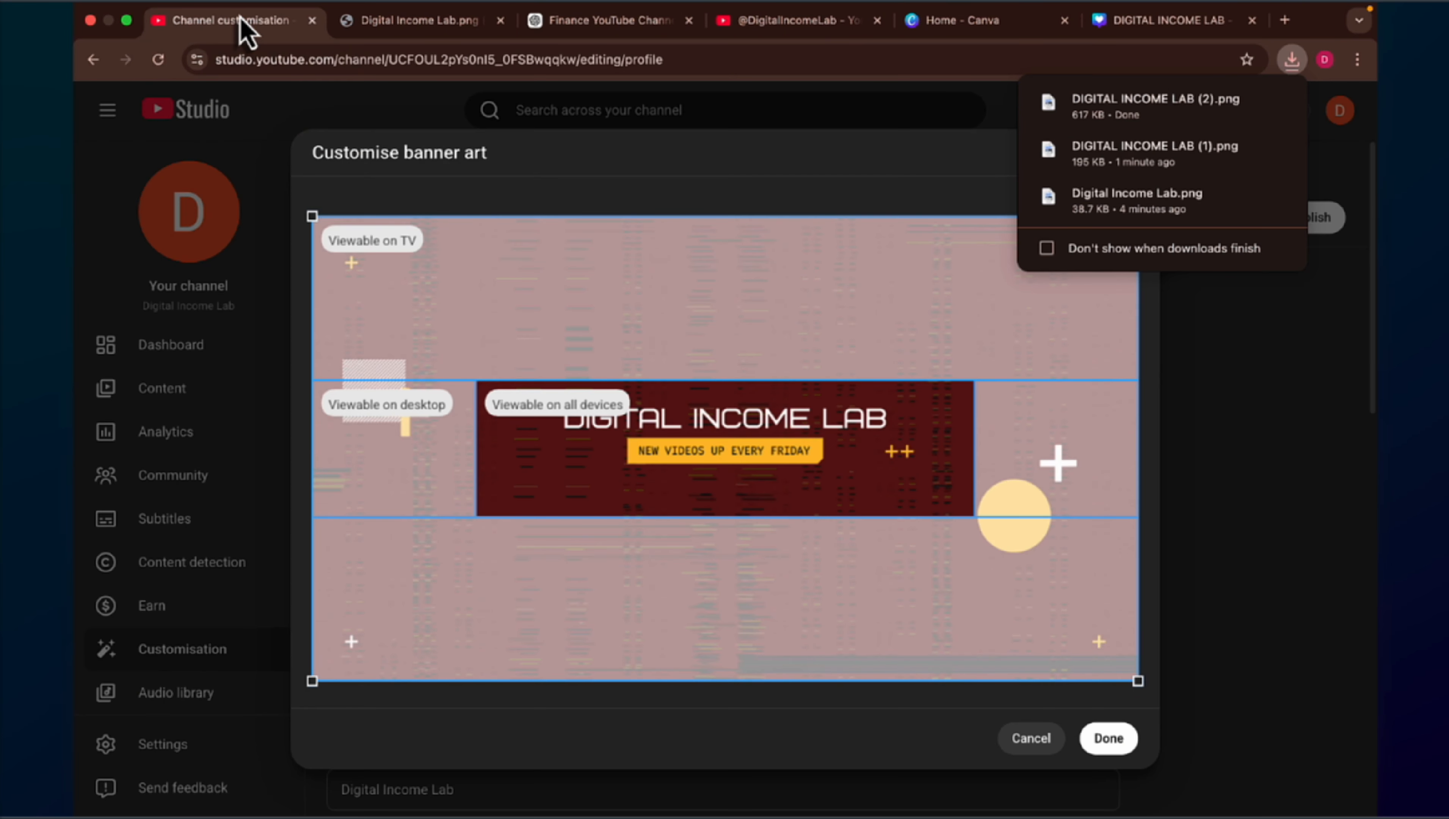
# Step: Discard the current banner crop, upload DIGITAL INCOME LAB (2).png as the banner image and accept its framing
pyautogui.click(1039, 745)
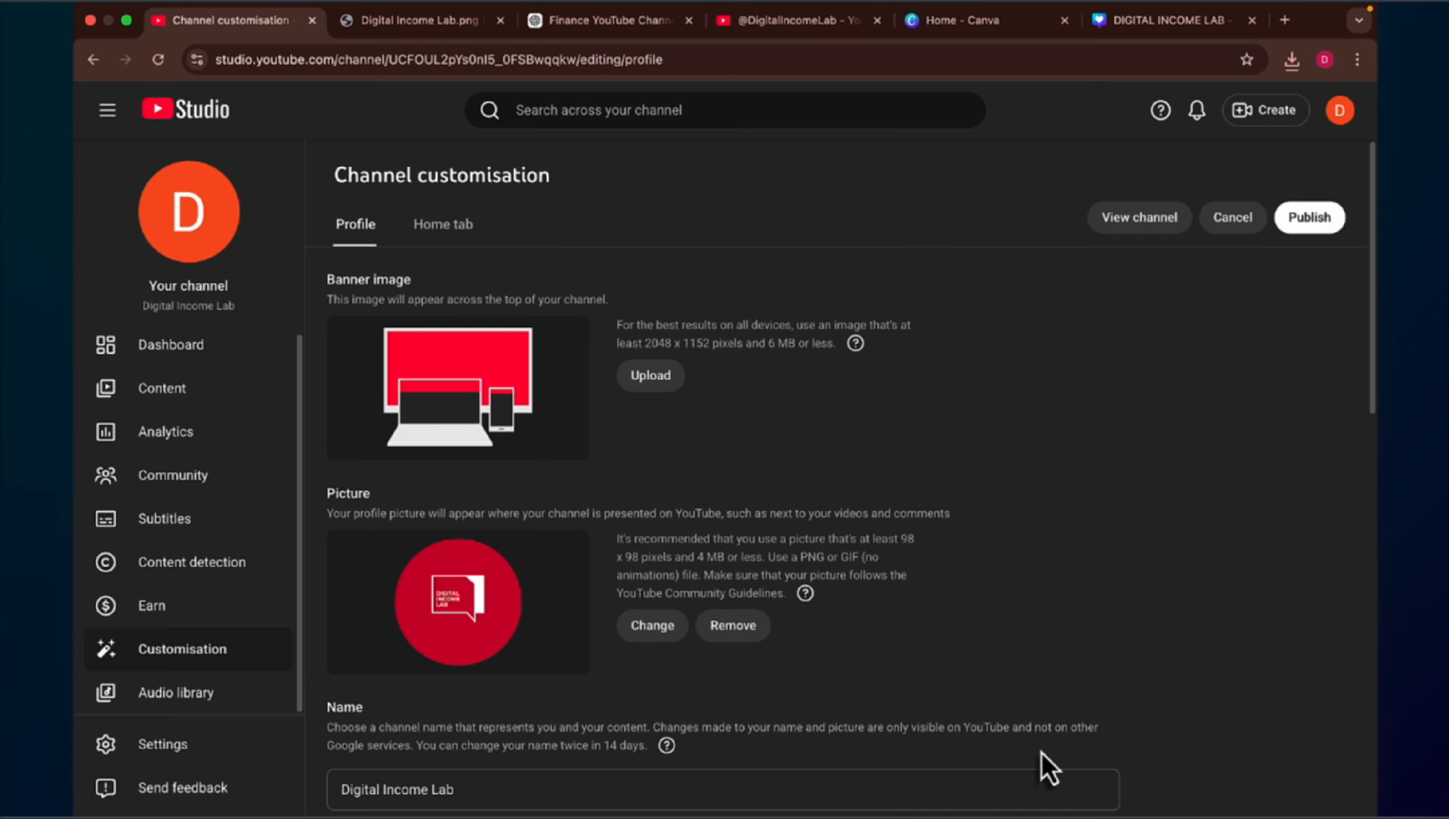
pyautogui.click(666, 383)
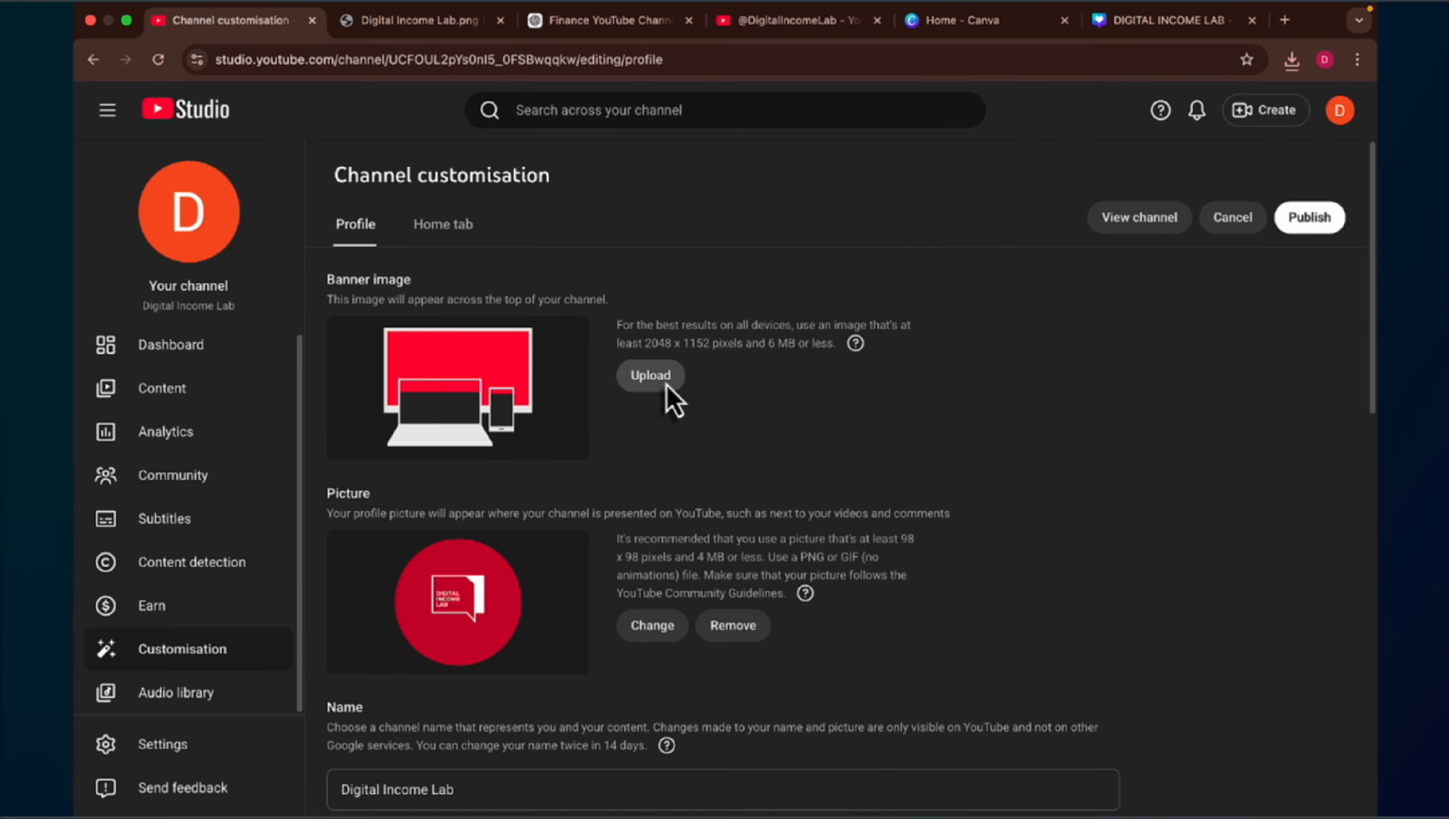
pyautogui.click(625, 347)
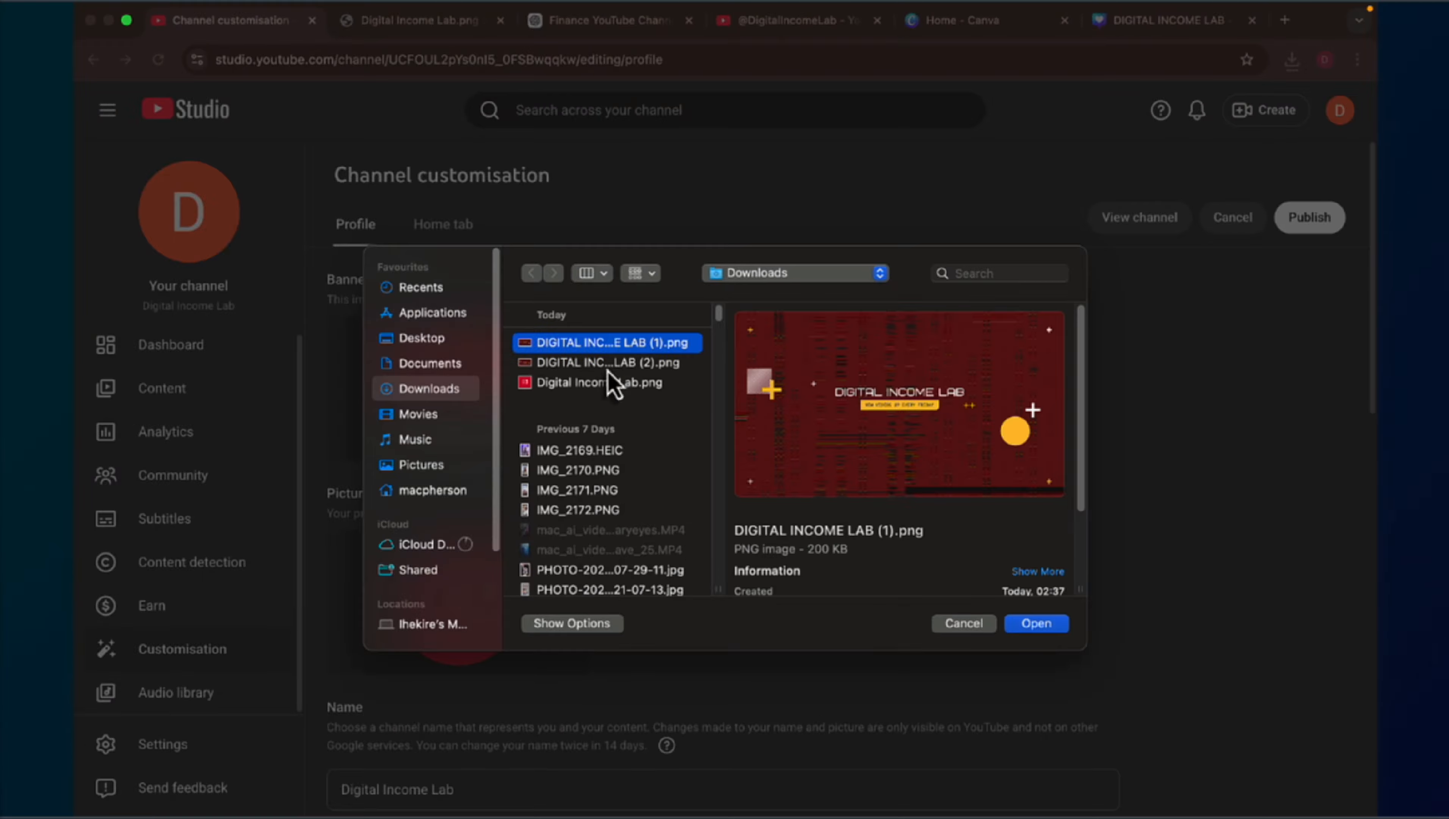
pyautogui.click(608, 365)
pyautogui.click(1031, 624)
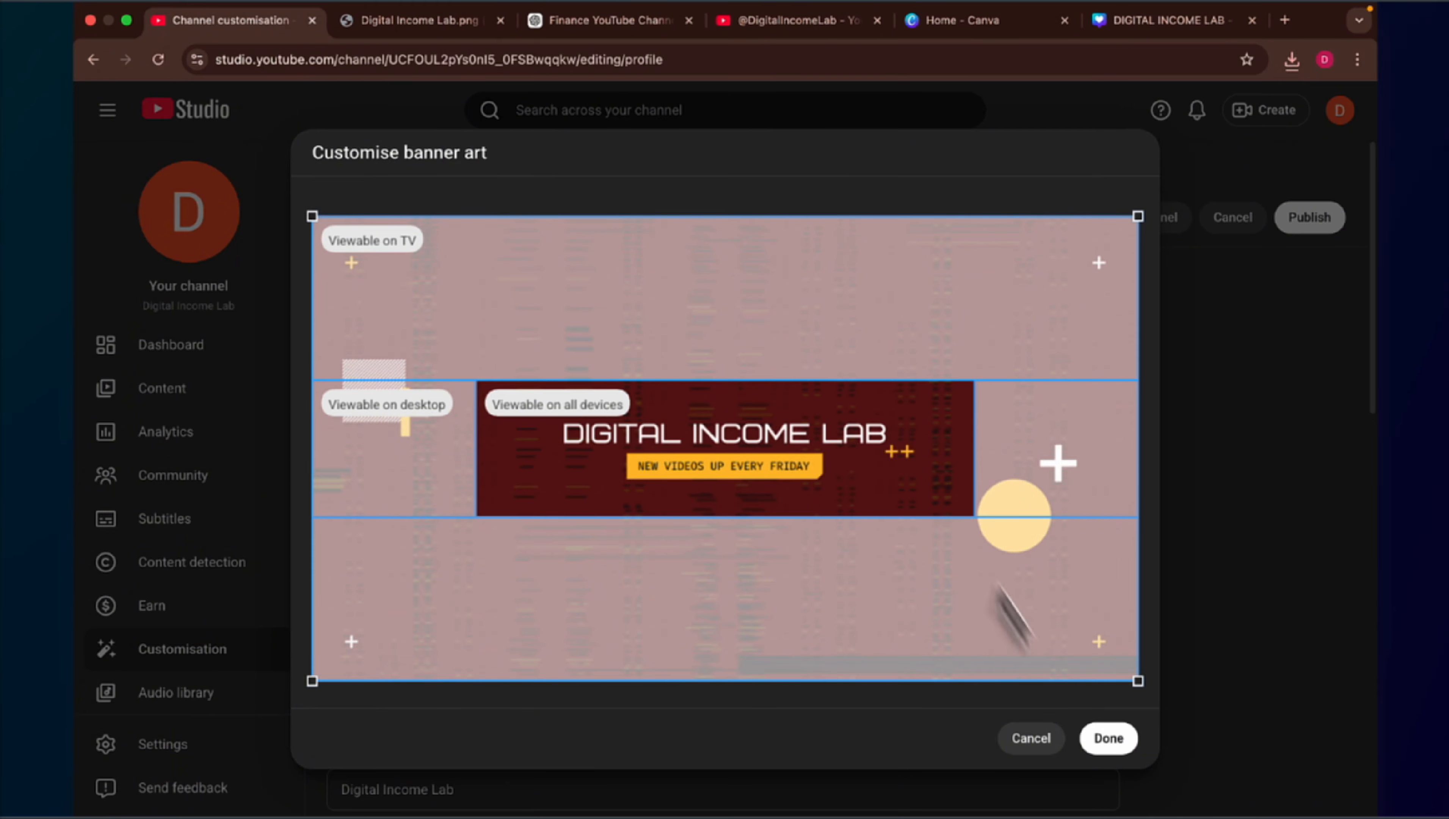
pyautogui.click(1121, 741)
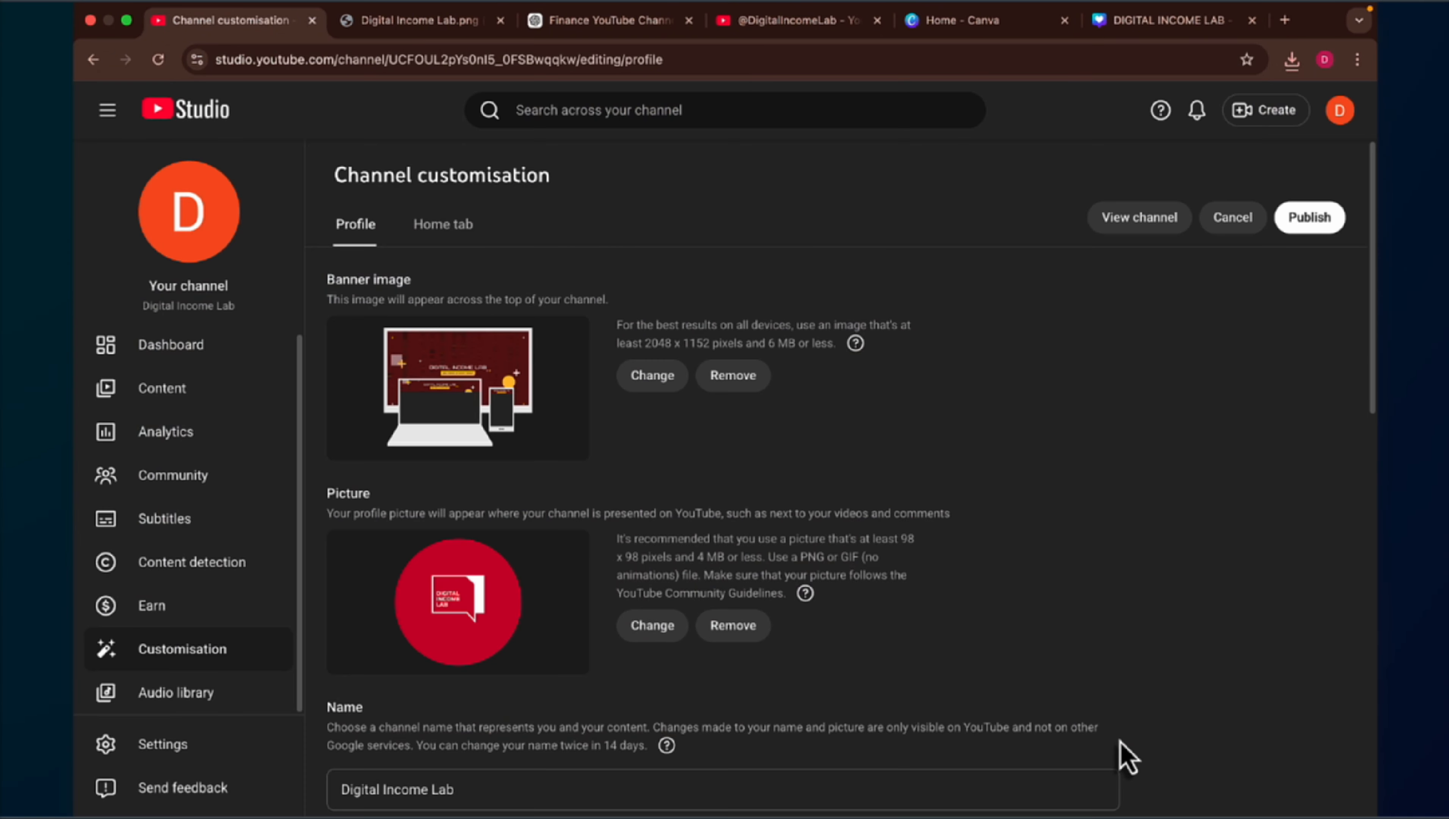
# Step: Review the channel name and handle, close the Digital Income Lab.png tab, and ask ChatGPT for a brief description of the channel "Digital Income Lab"
pyautogui.scroll(-7, 811, 508)
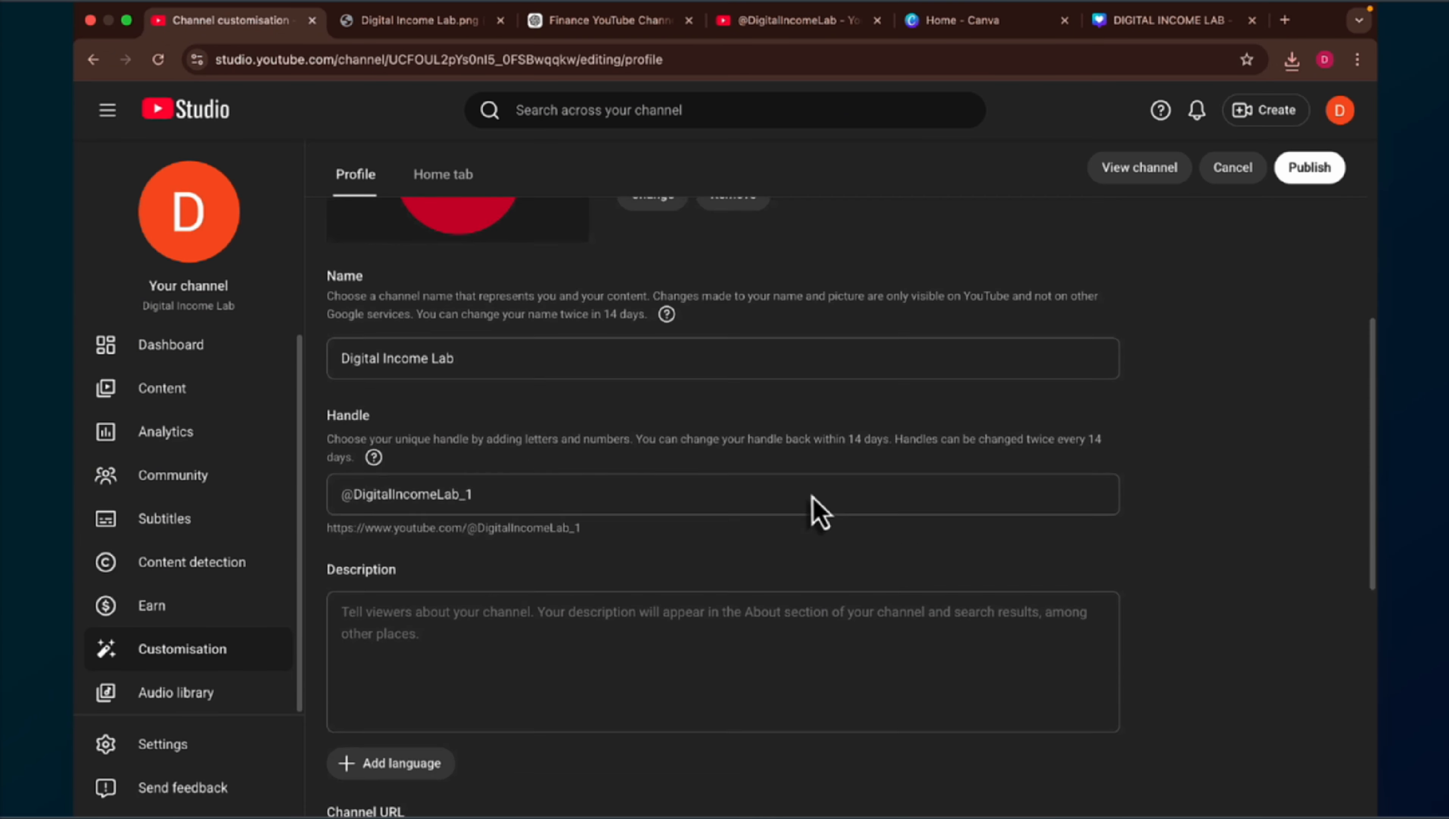
pyautogui.scroll(1, 818, 512)
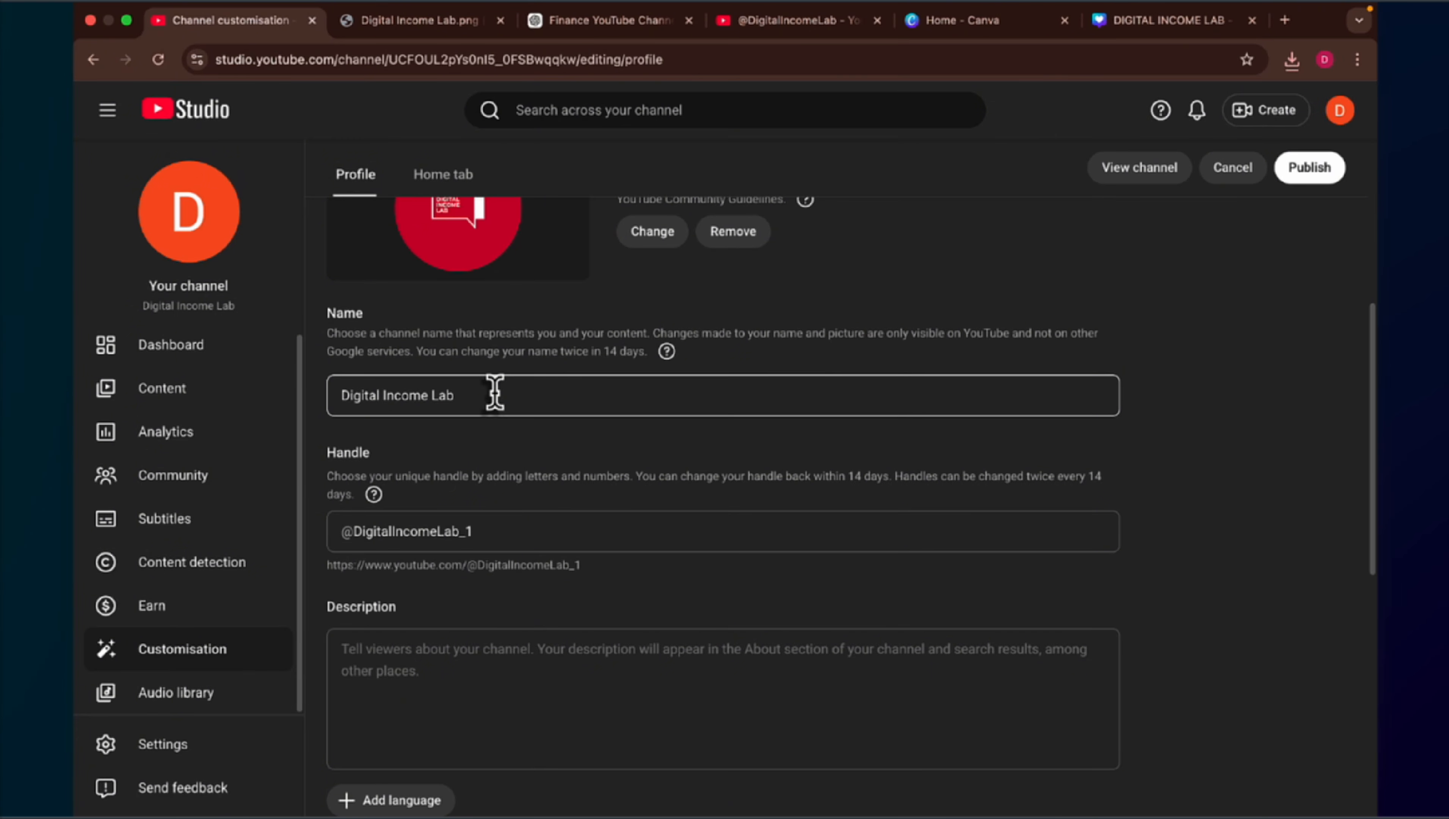
pyautogui.scroll(-3, 494, 395)
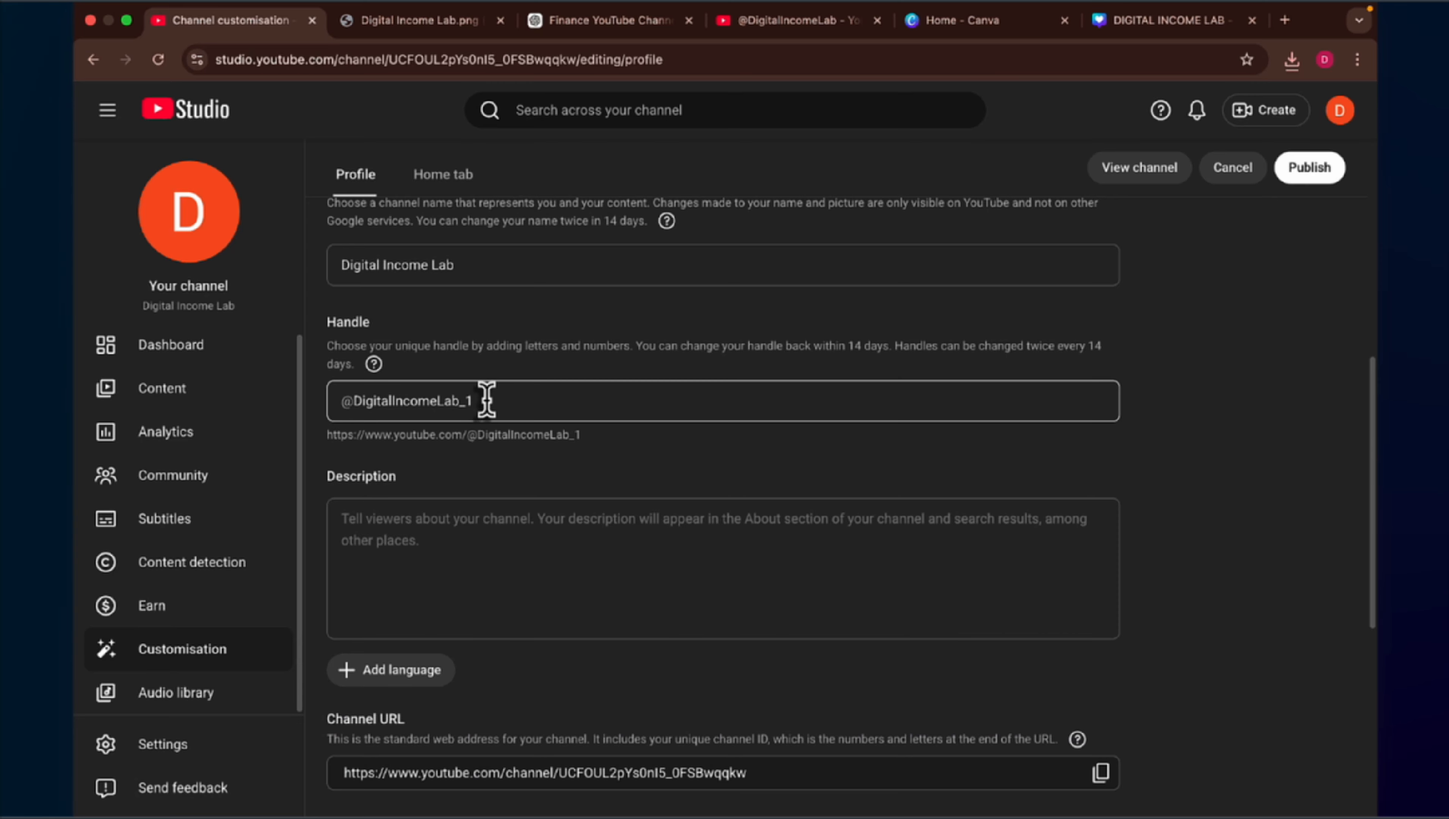
pyautogui.click(486, 399)
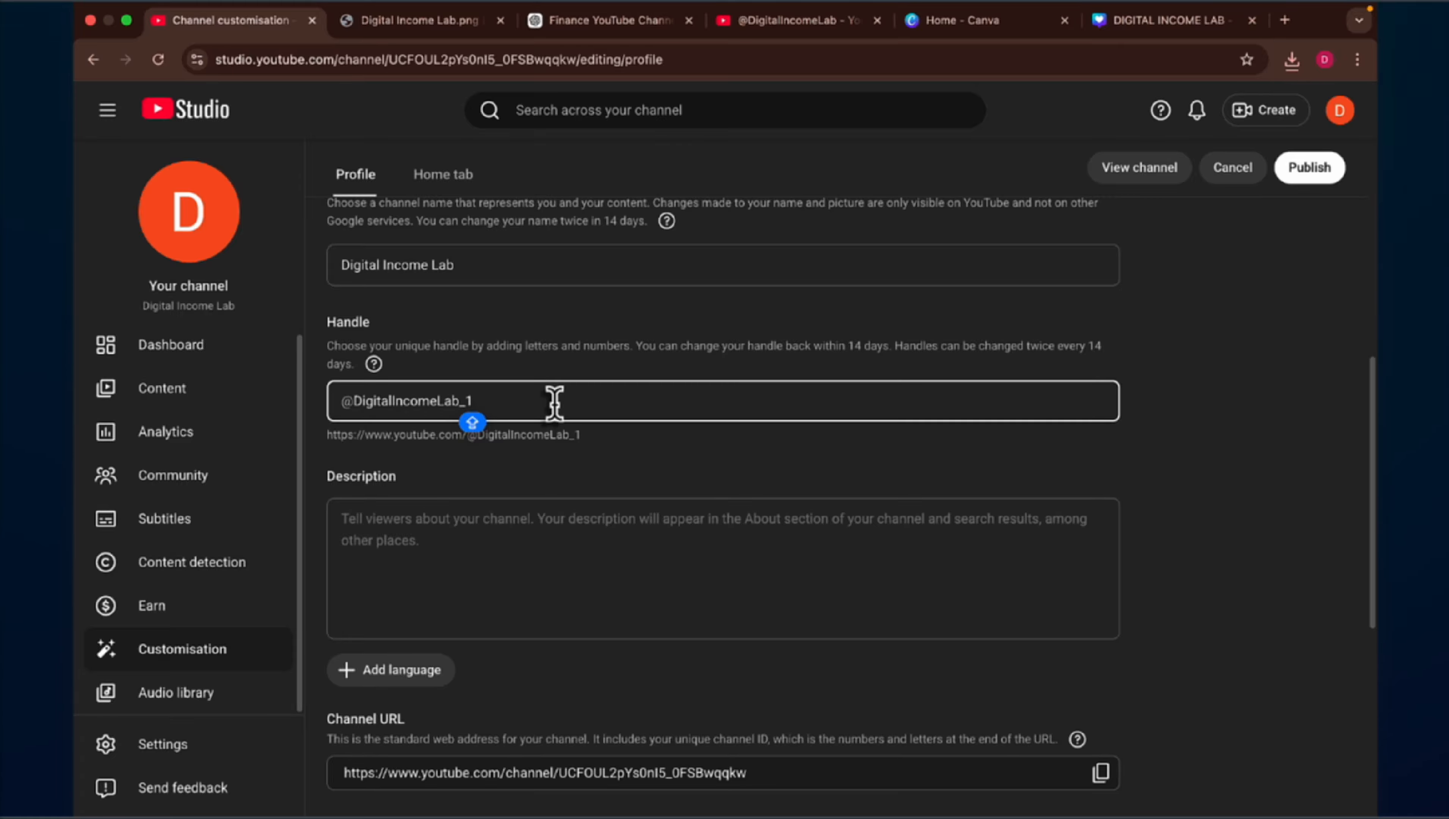
pyautogui.scroll(-2, 555, 401)
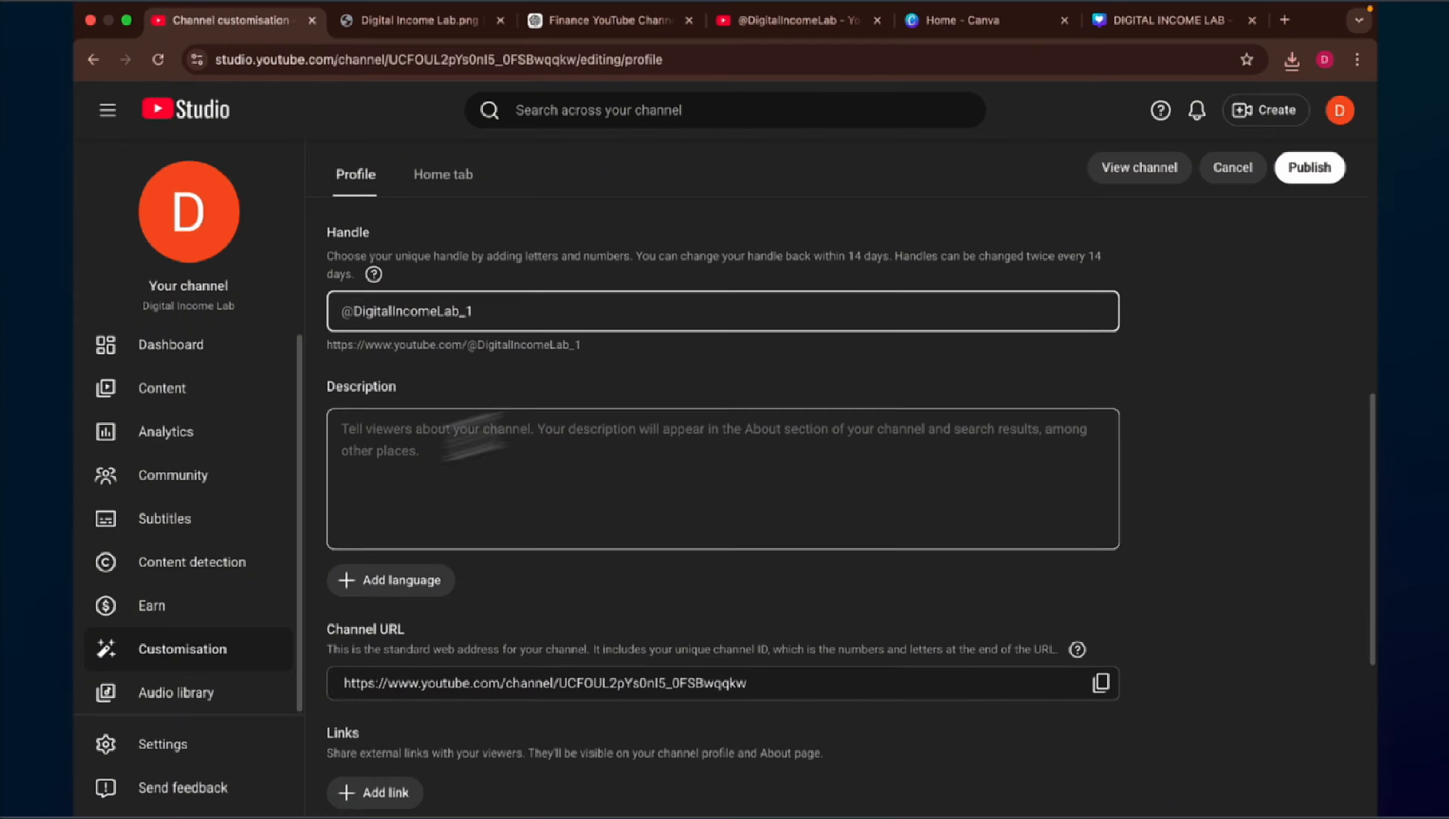
pyautogui.click(393, 450)
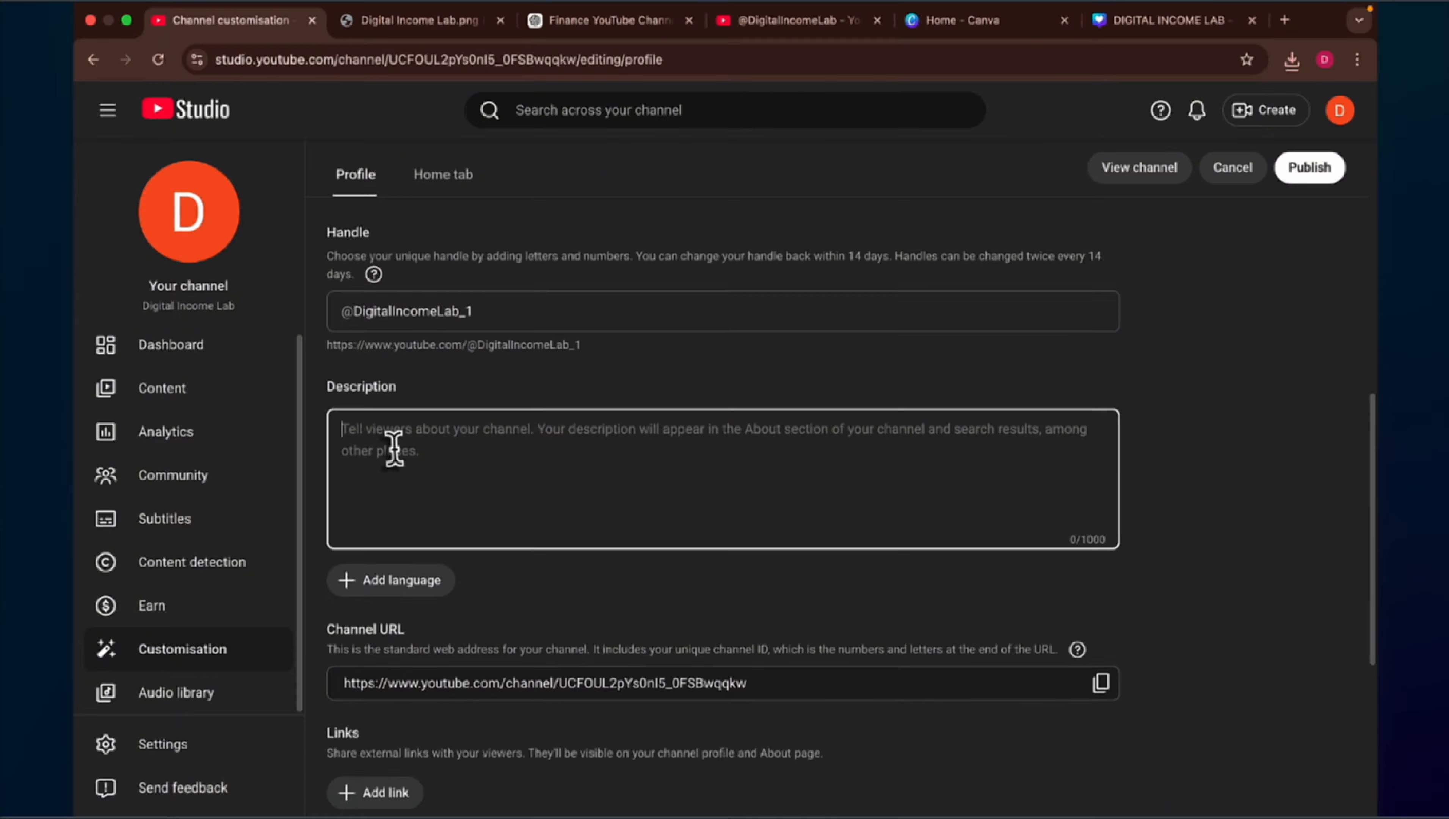
pyautogui.click(439, 27)
pyautogui.click(500, 27)
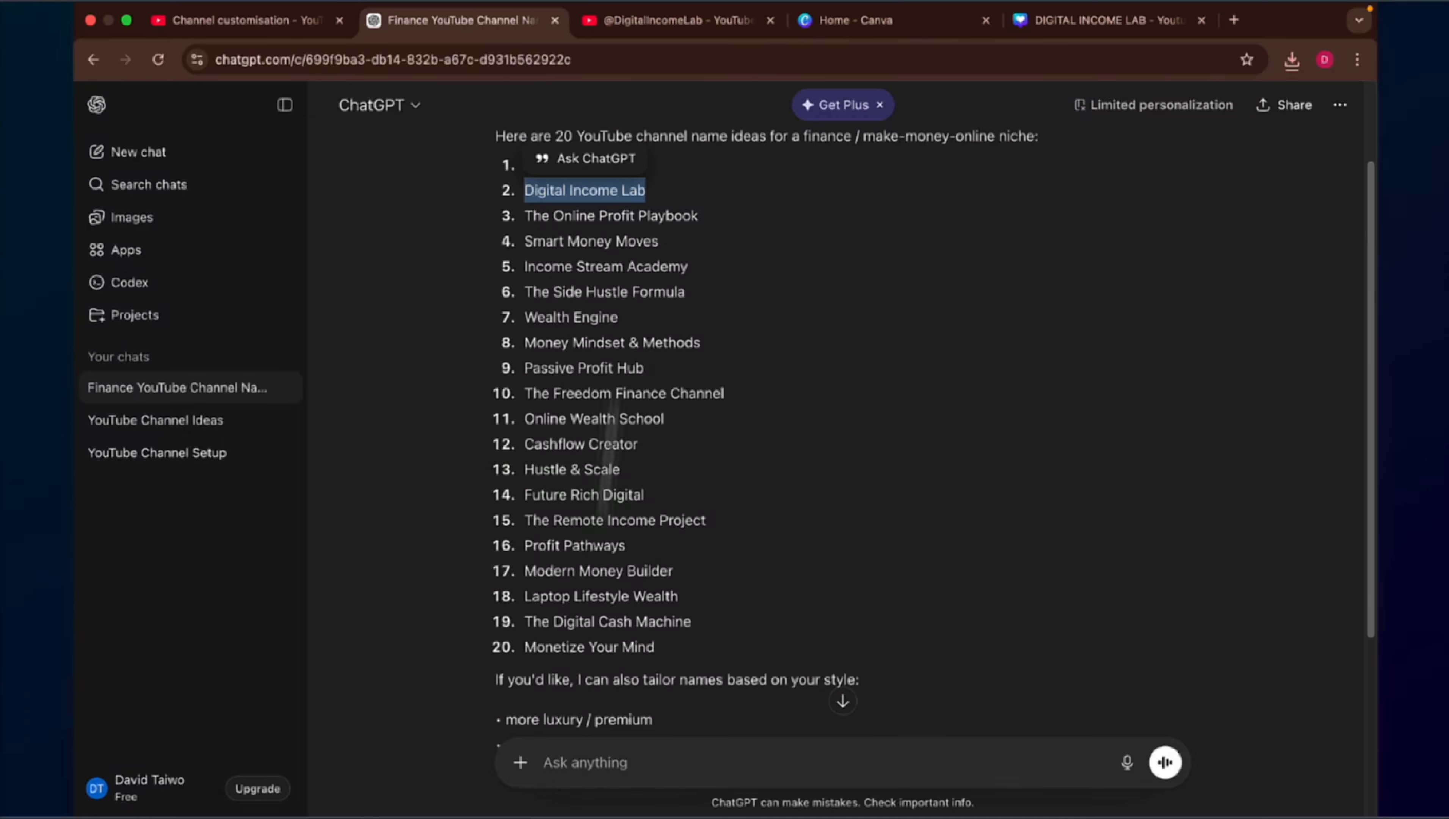
pyautogui.click(569, 764)
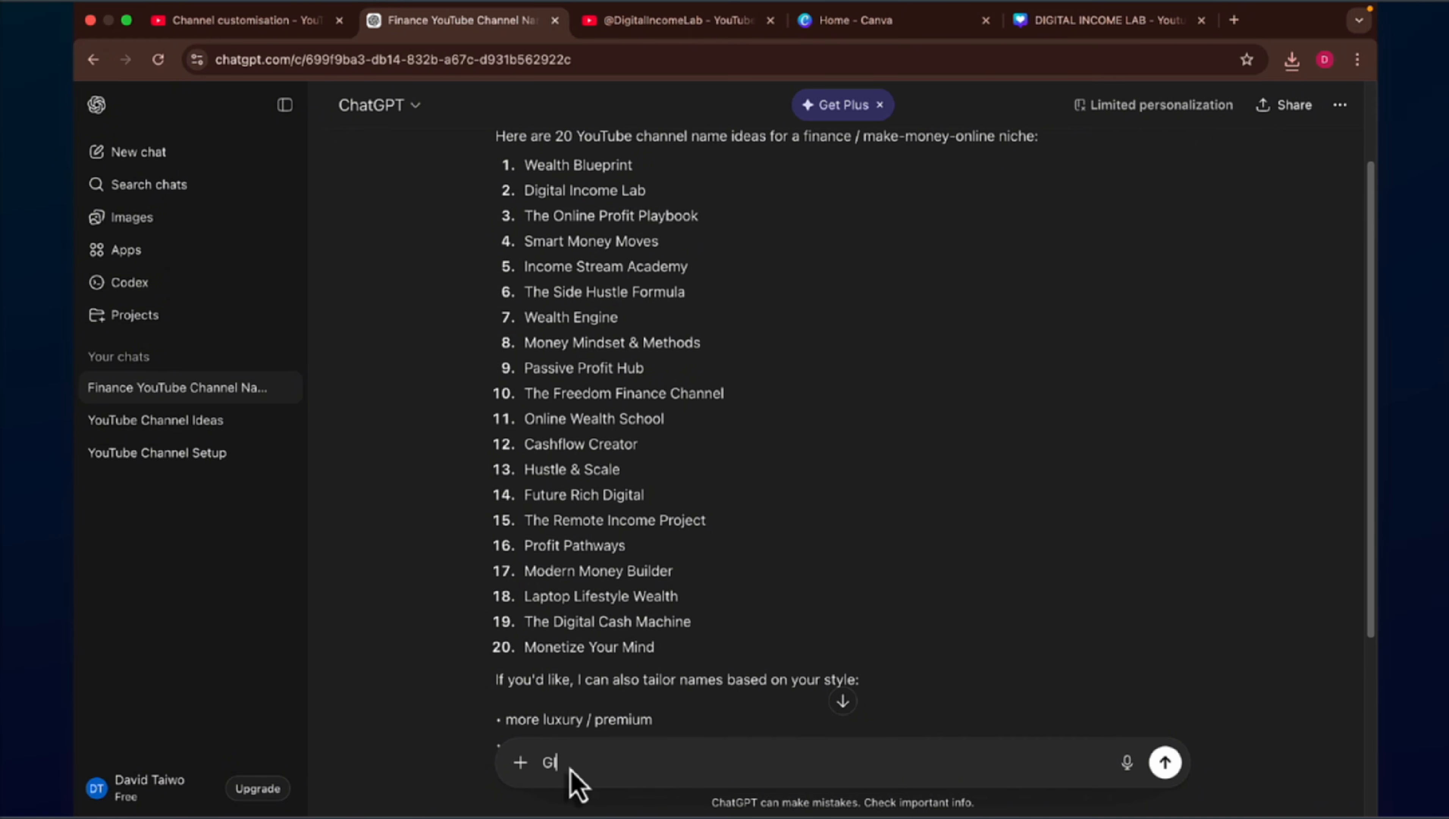
pyautogui.write('Give me a brief description for my channel called "Digital Income Lab"')
pyautogui.press('Return')
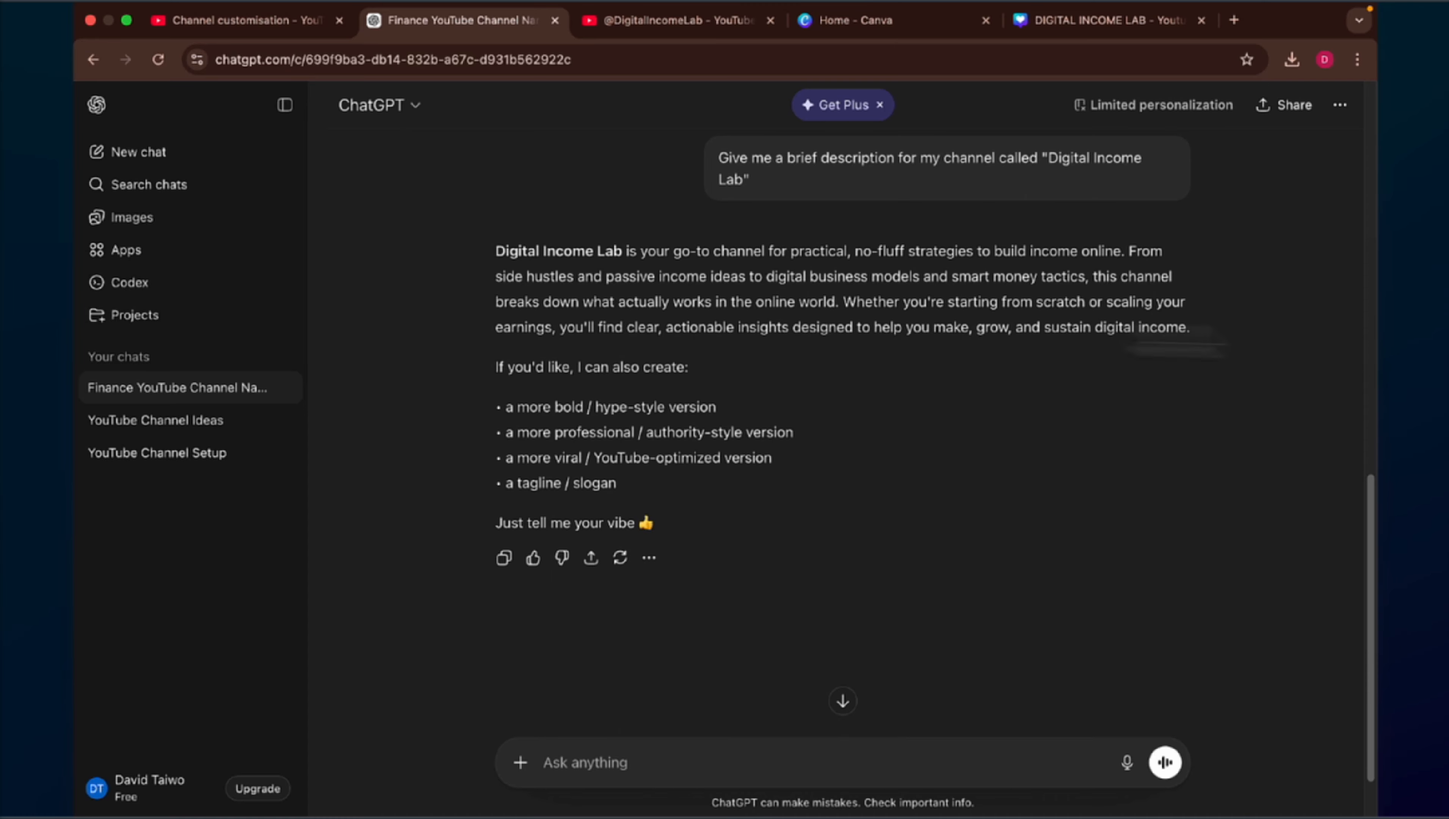
# Step: Copy the description paragraph from ChatGPT's answer into the channel description in YouTube Studio
pyautogui.moveTo(1192, 332); pyautogui.dragTo(484, 242)
pyautogui.press('super+c')
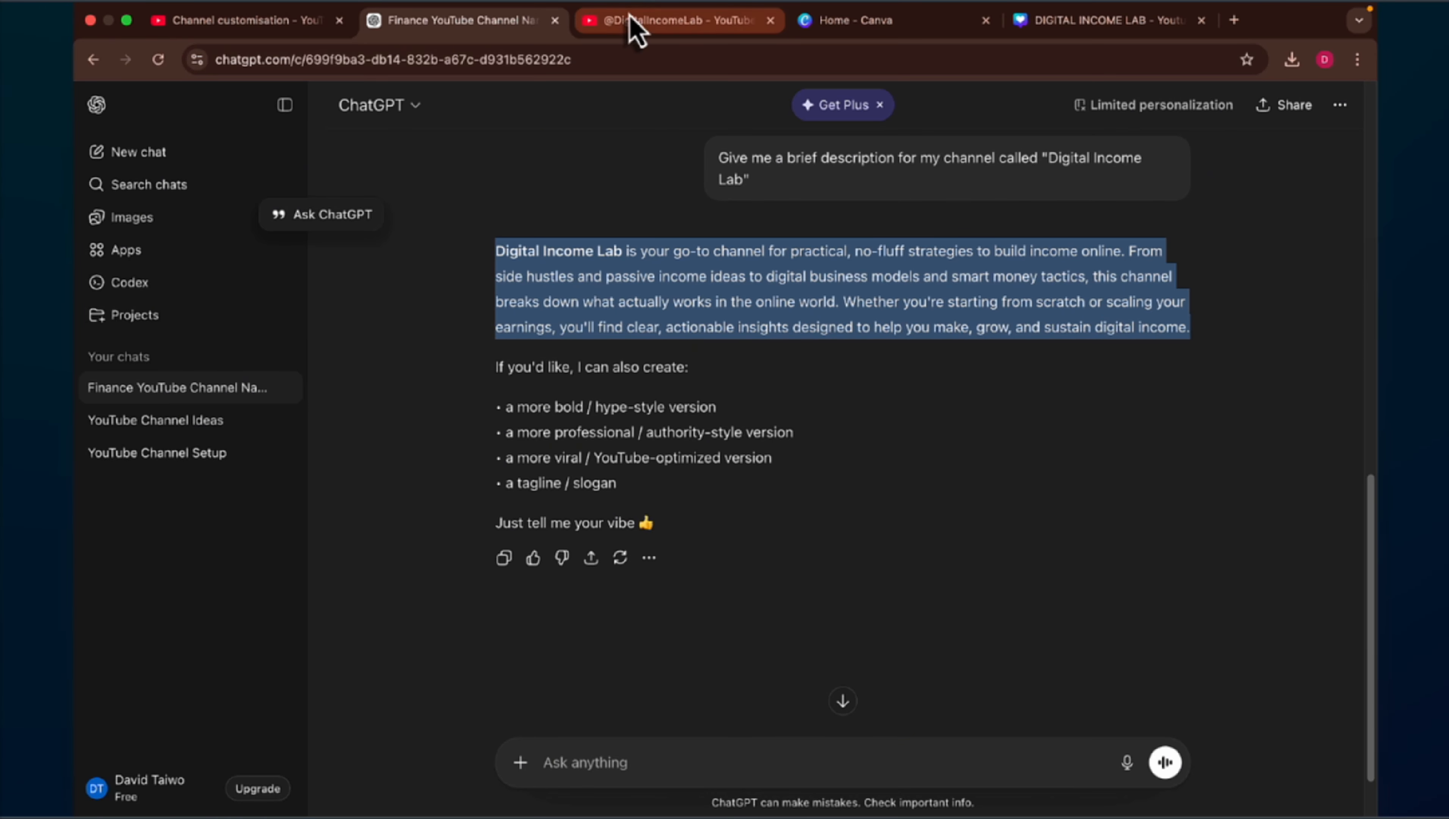
pyautogui.click(265, 23)
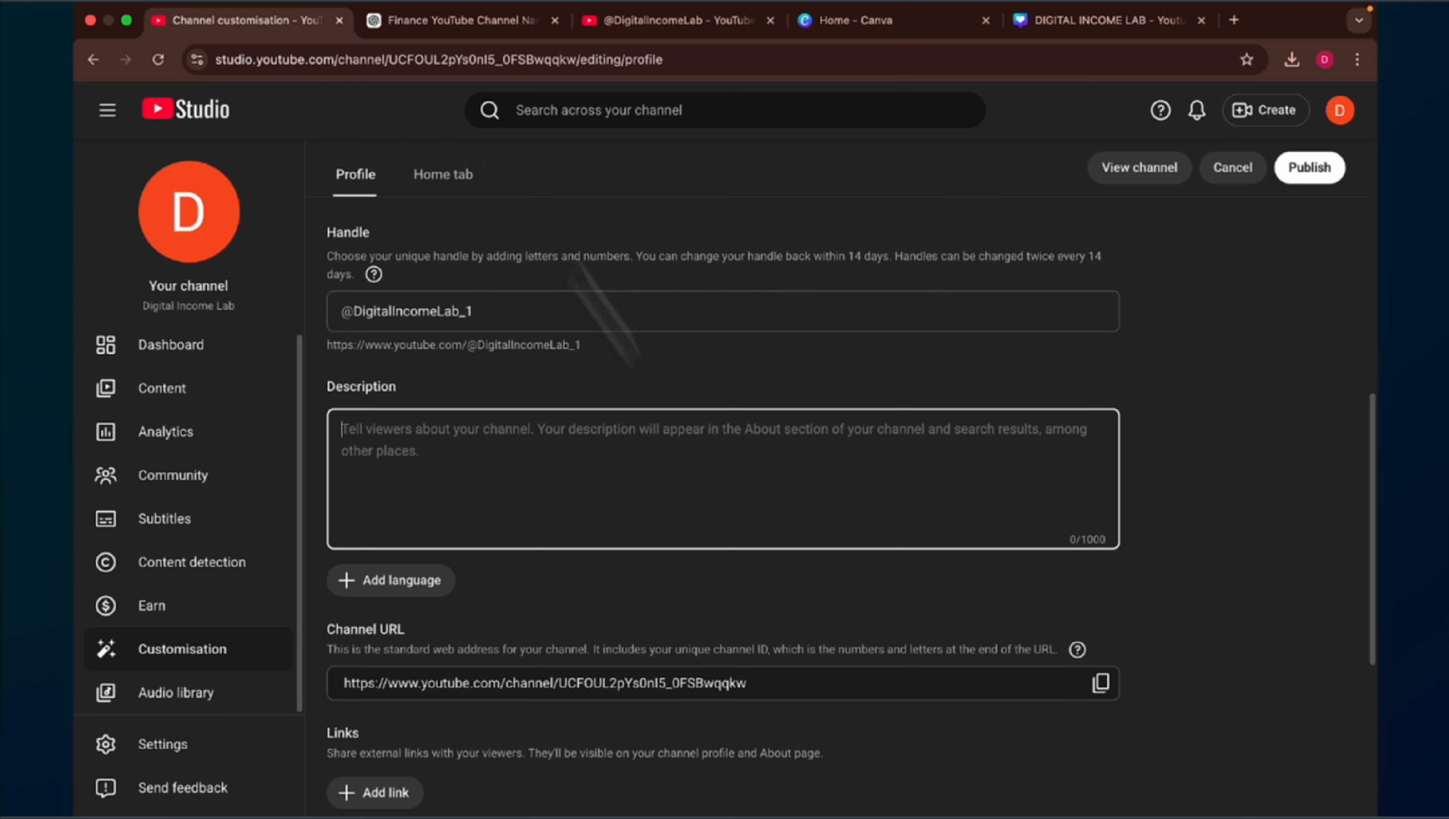
pyautogui.click(507, 433)
pyautogui.press('super+v')
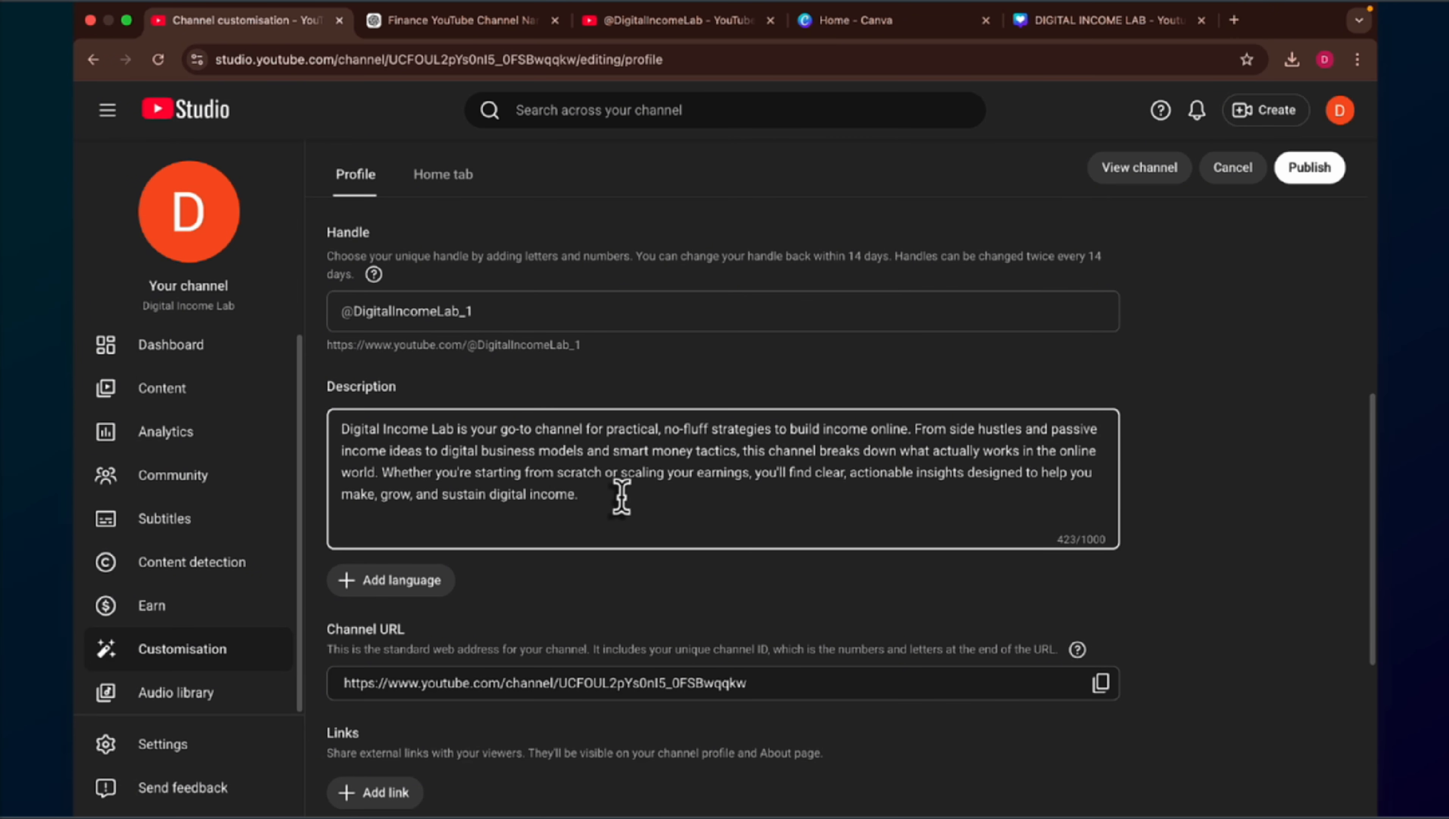
pyautogui.click(1181, 490)
# Step: Fill in the channel's contact e-mail address for business enquiries
pyautogui.scroll(-4, 659, 619)
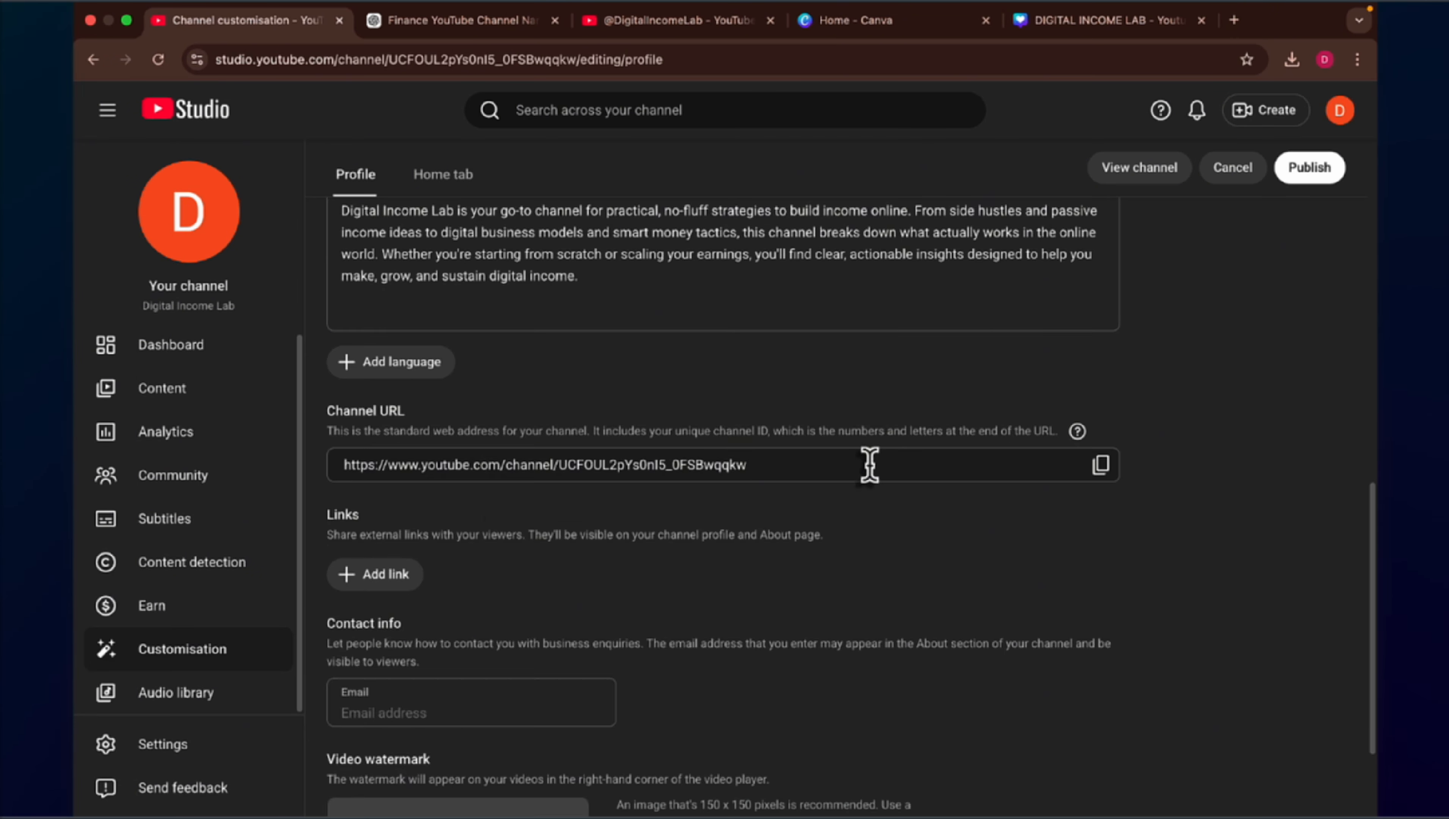
pyautogui.scroll(-3, 501, 517)
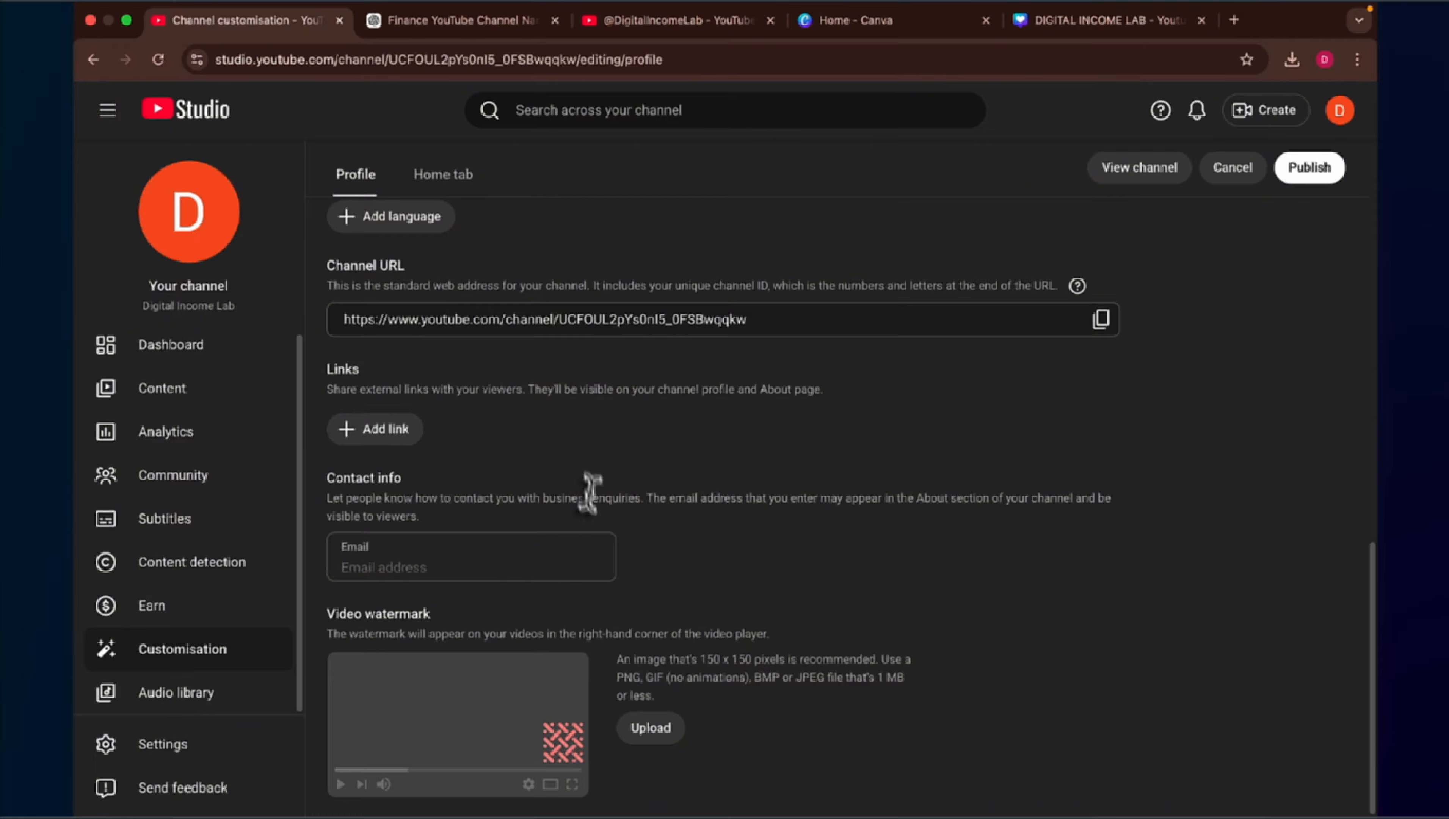
pyautogui.click(441, 567)
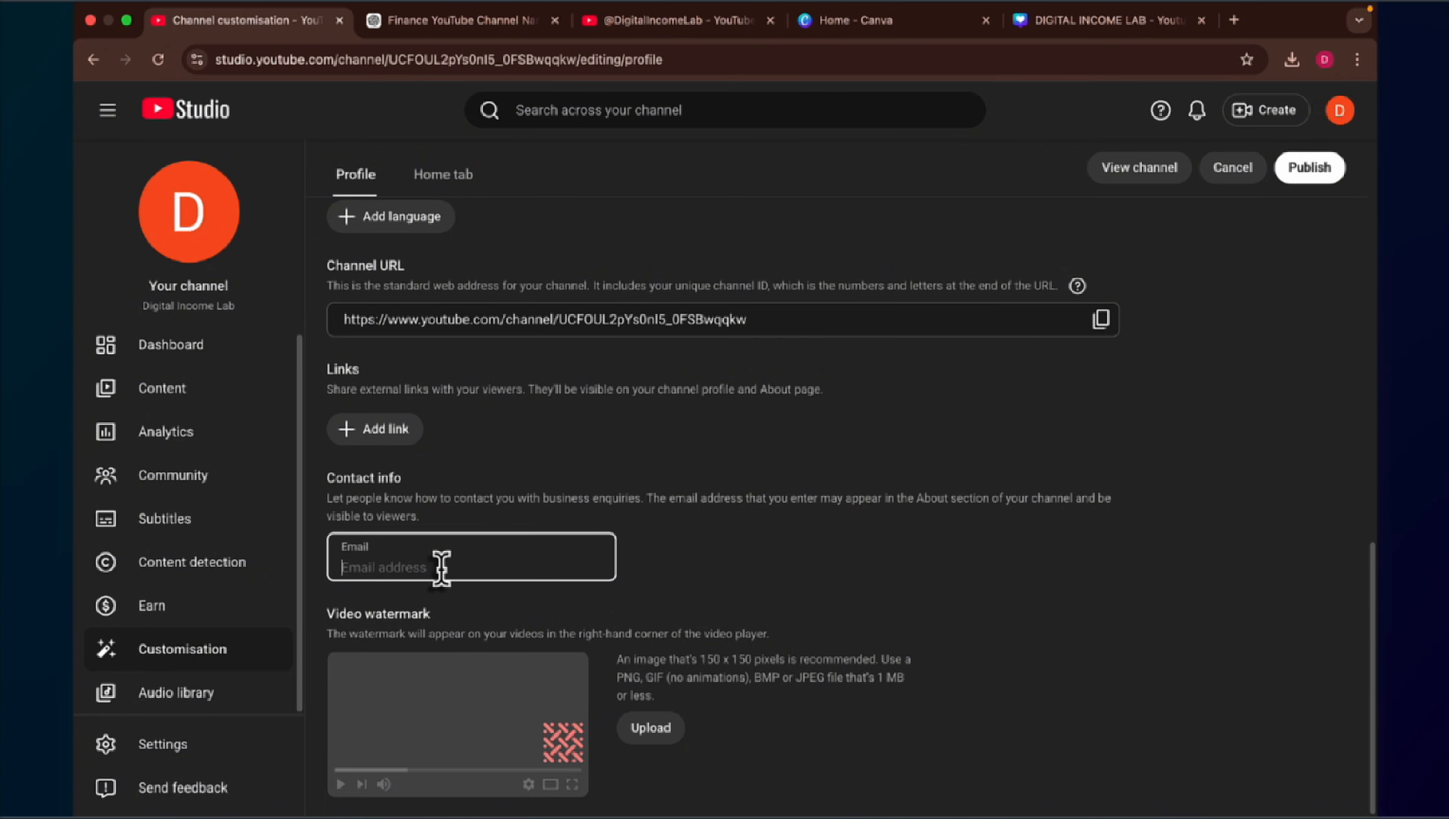
pyautogui.click(1339, 110)
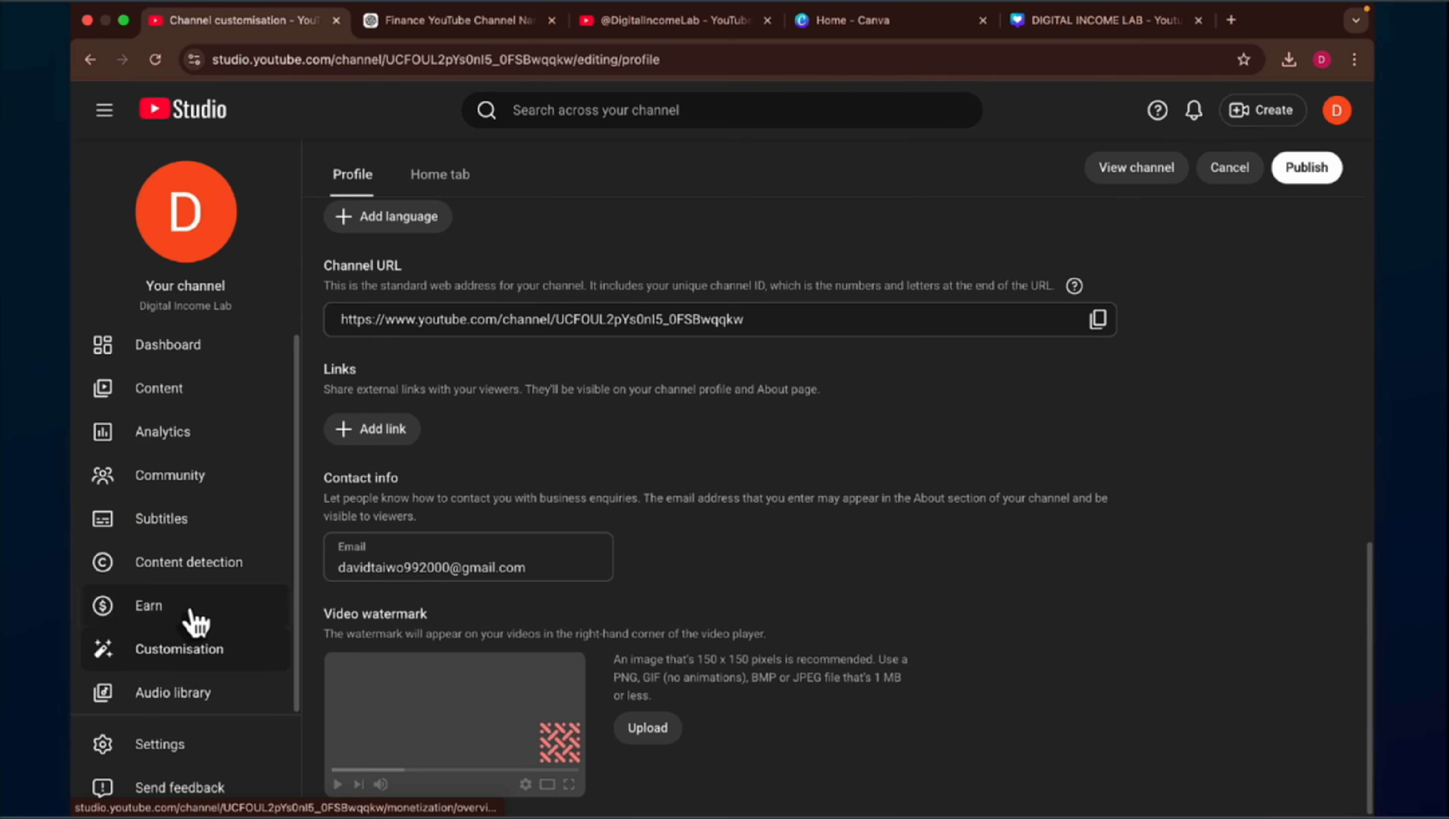
# Step: Open YouTube Studio's settings and view the default currency choices and the channel's country of residence choices
pyautogui.click(186, 745)
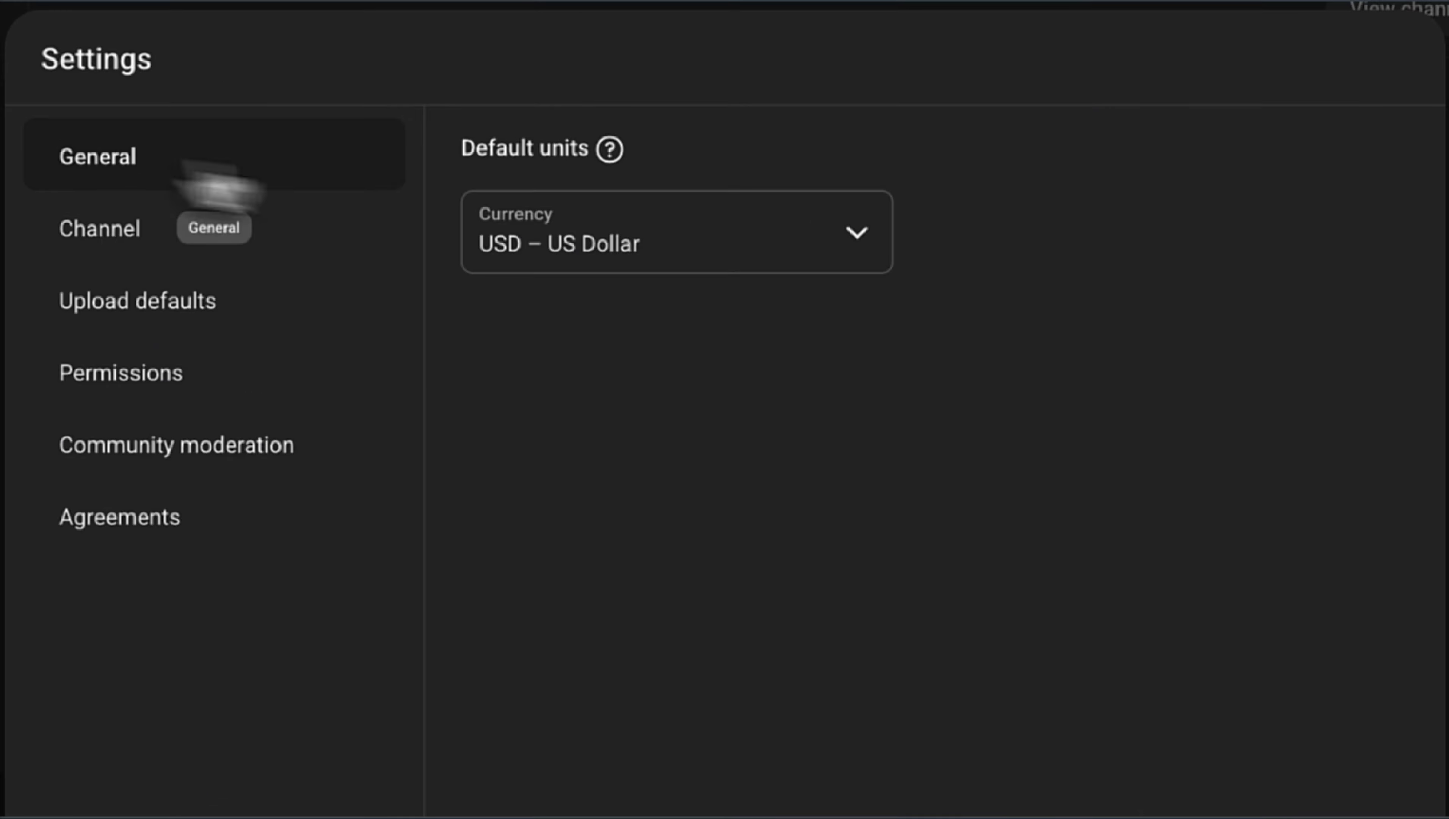
pyautogui.click(857, 241)
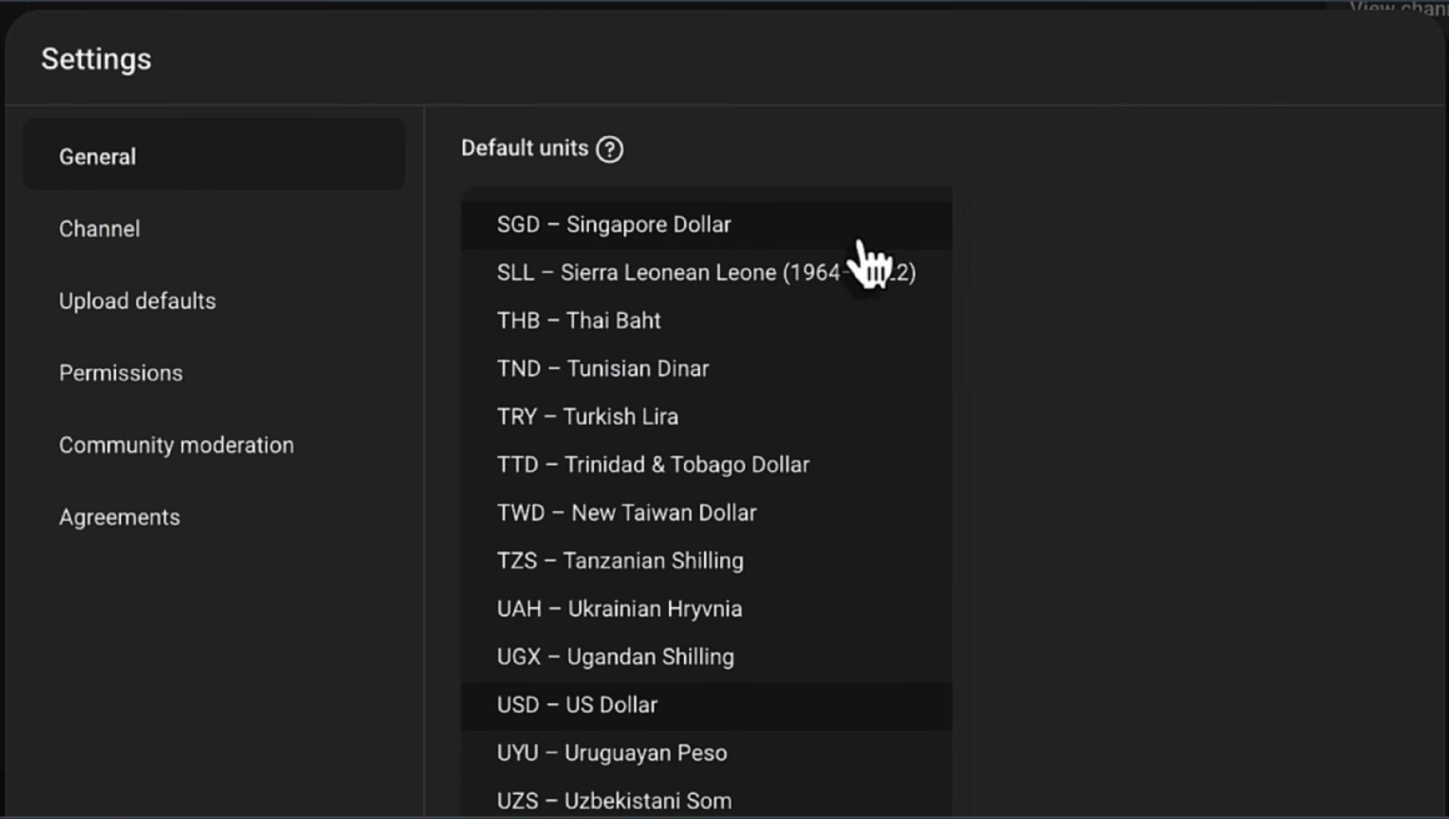
pyautogui.click(1060, 255)
pyautogui.click(191, 229)
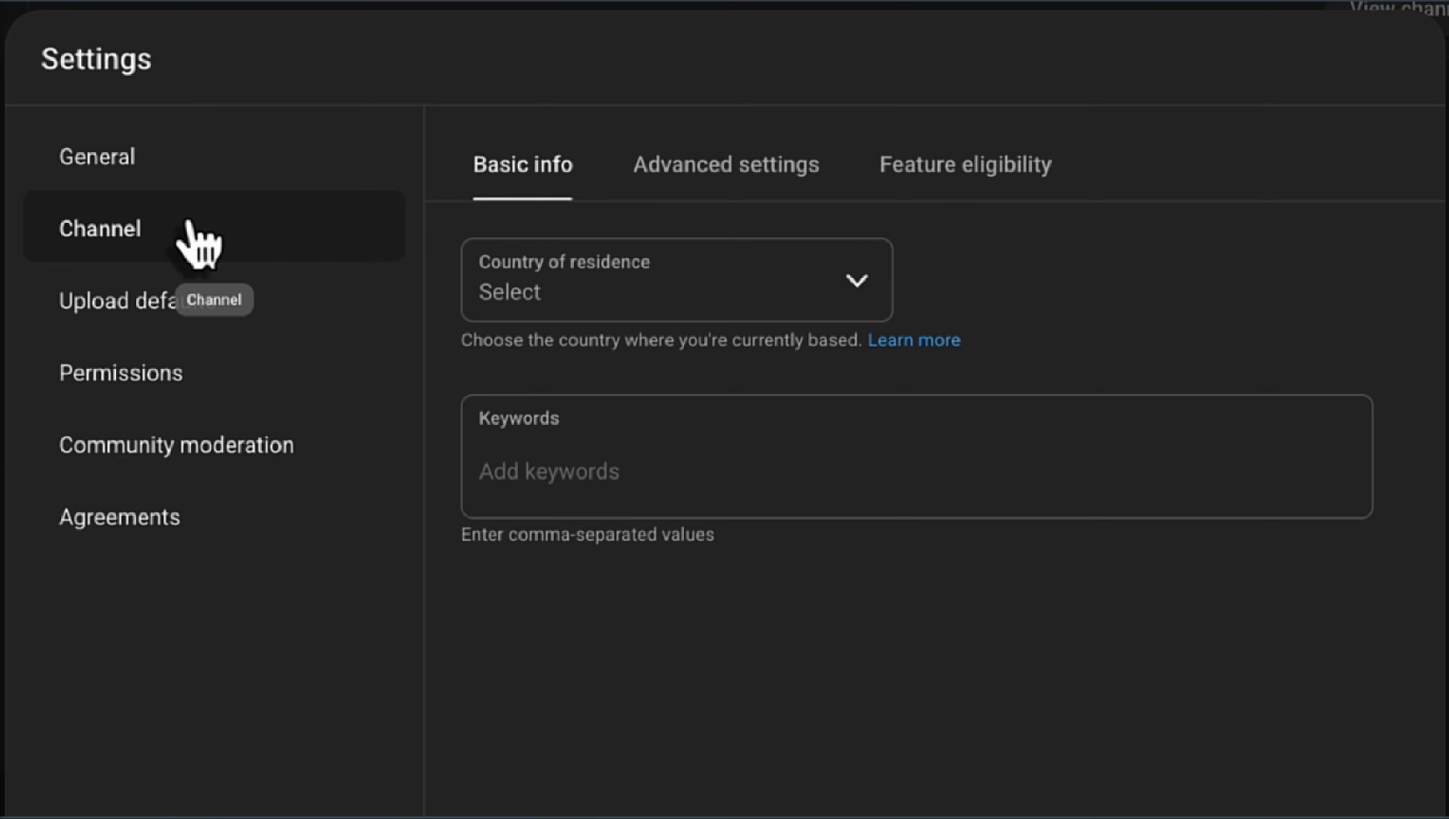
pyautogui.click(866, 285)
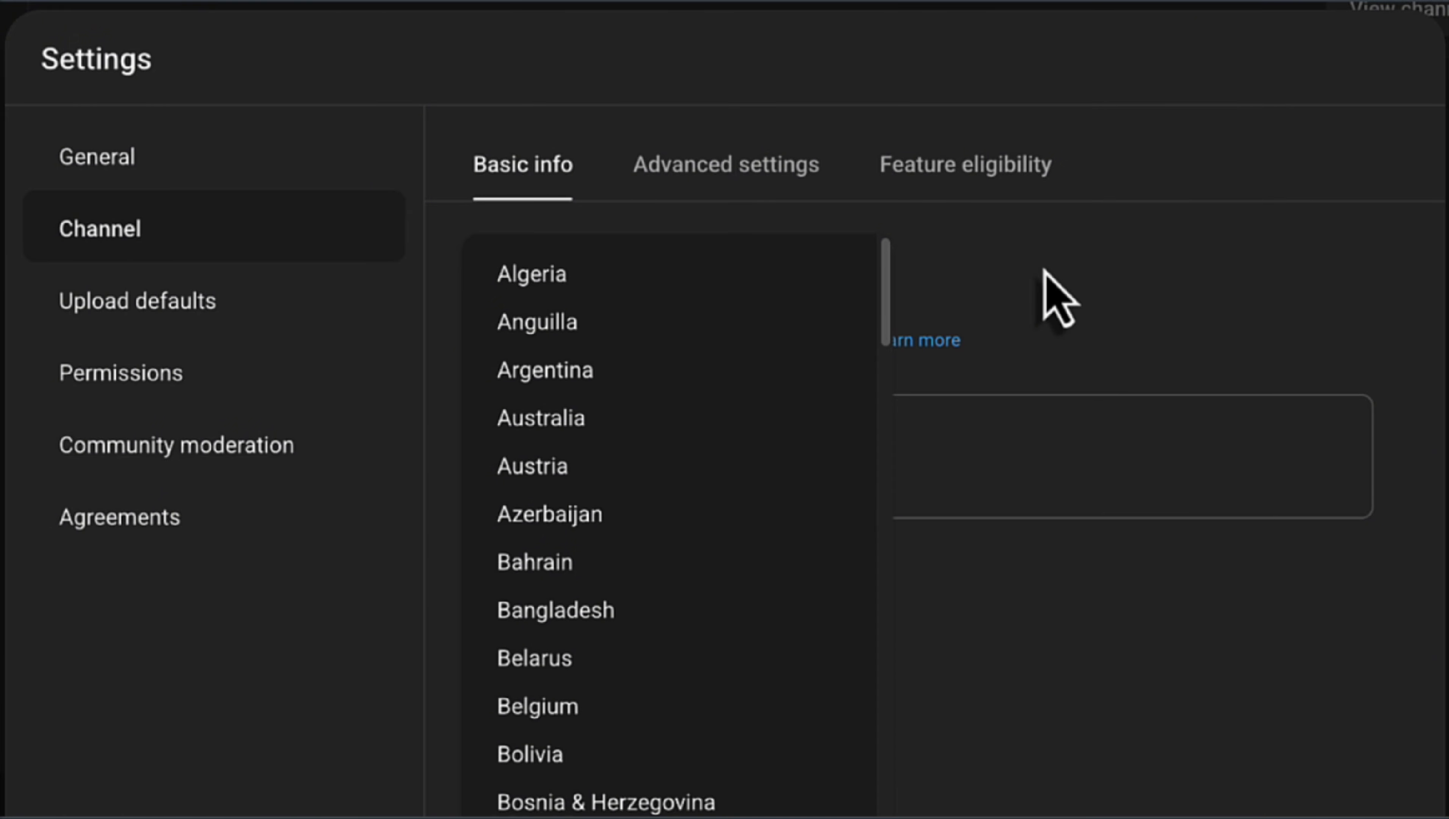
pyautogui.click(1054, 294)
# Step: Copy "make money online" from ChatGPT's SEO keyword list and add it to the channel keywords in YouTube Studio
pyautogui.click(650, 450)
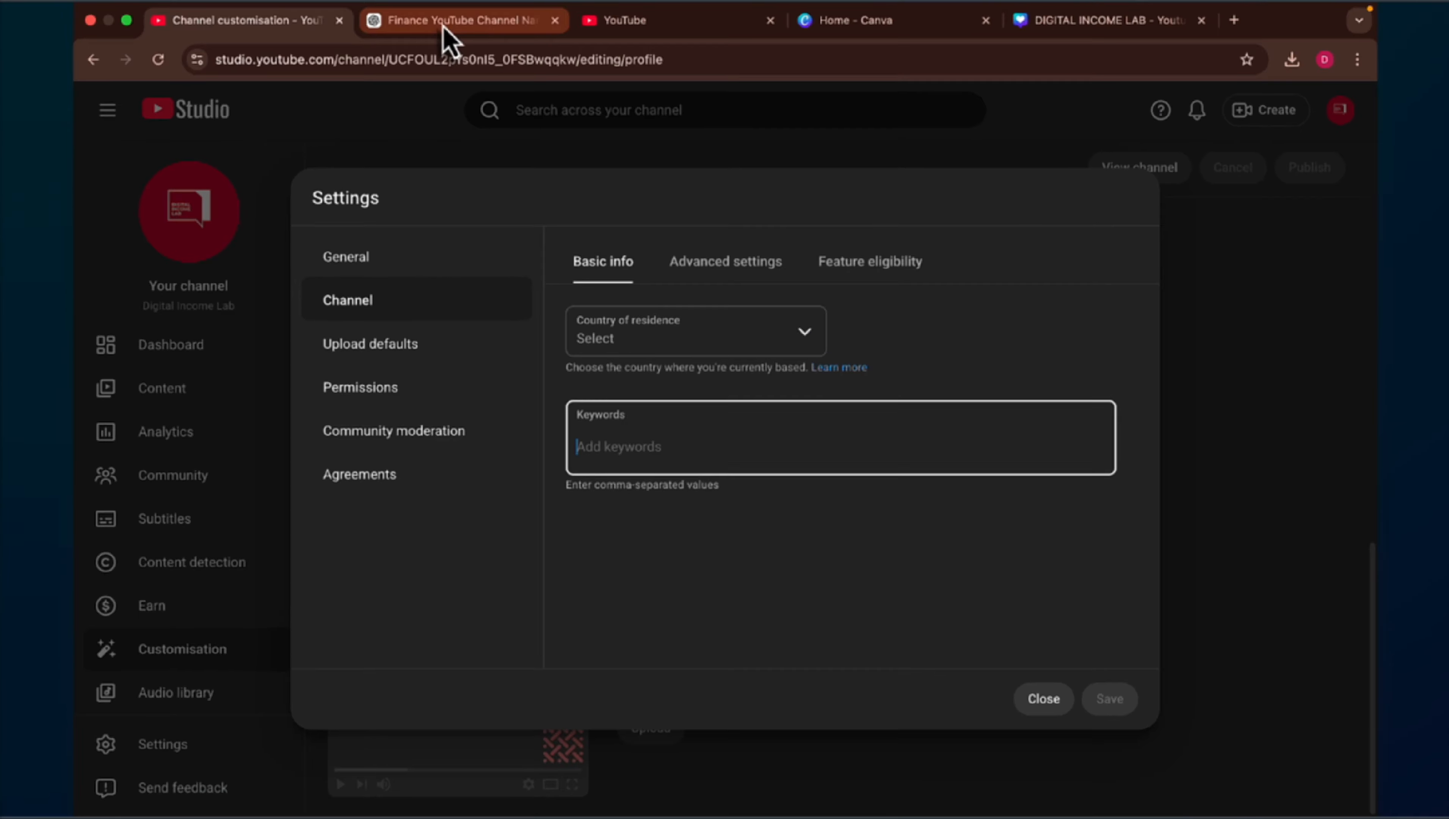
pyautogui.click(446, 23)
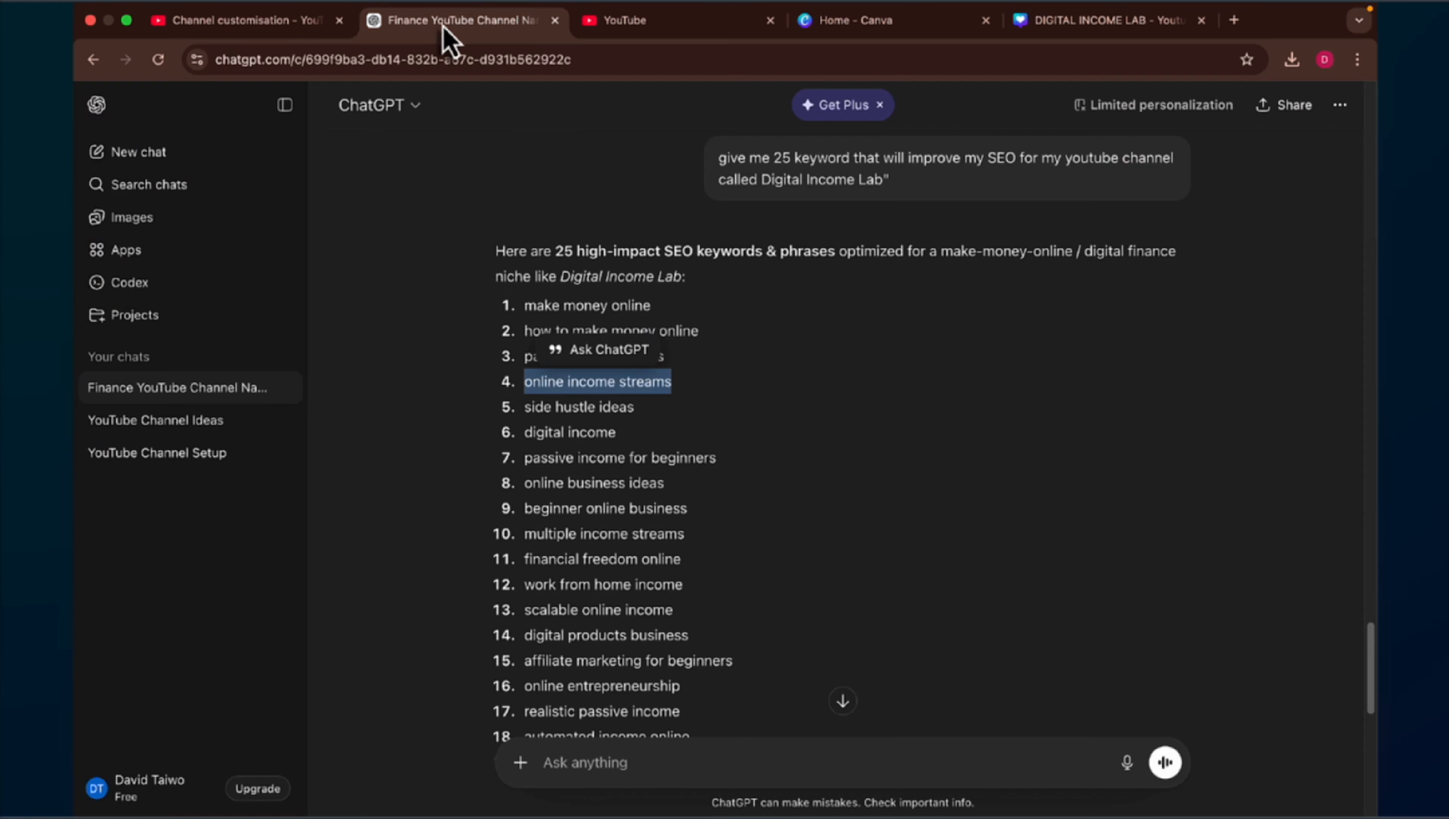
pyautogui.click(612, 768)
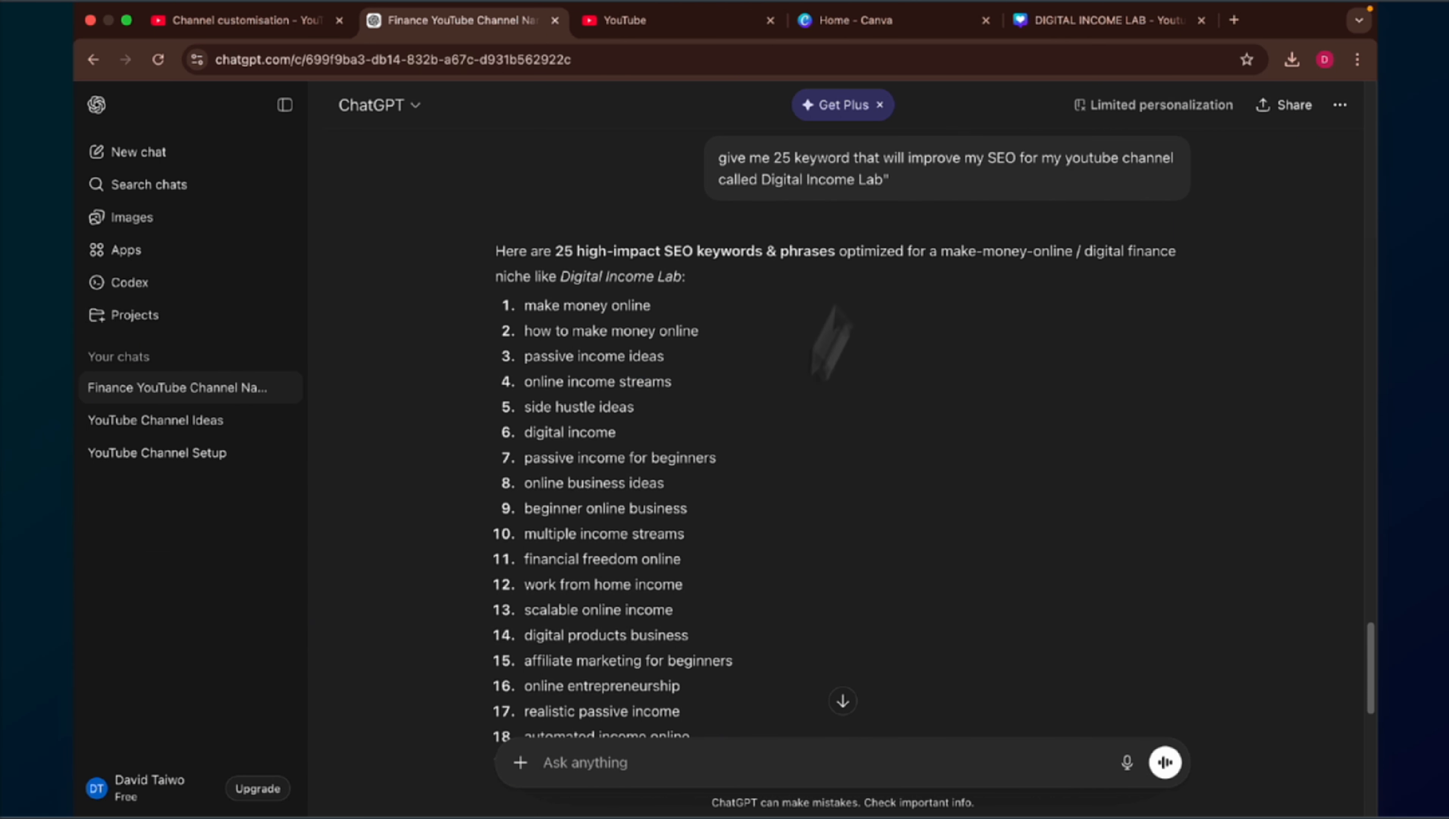
pyautogui.scroll(1, 829, 218)
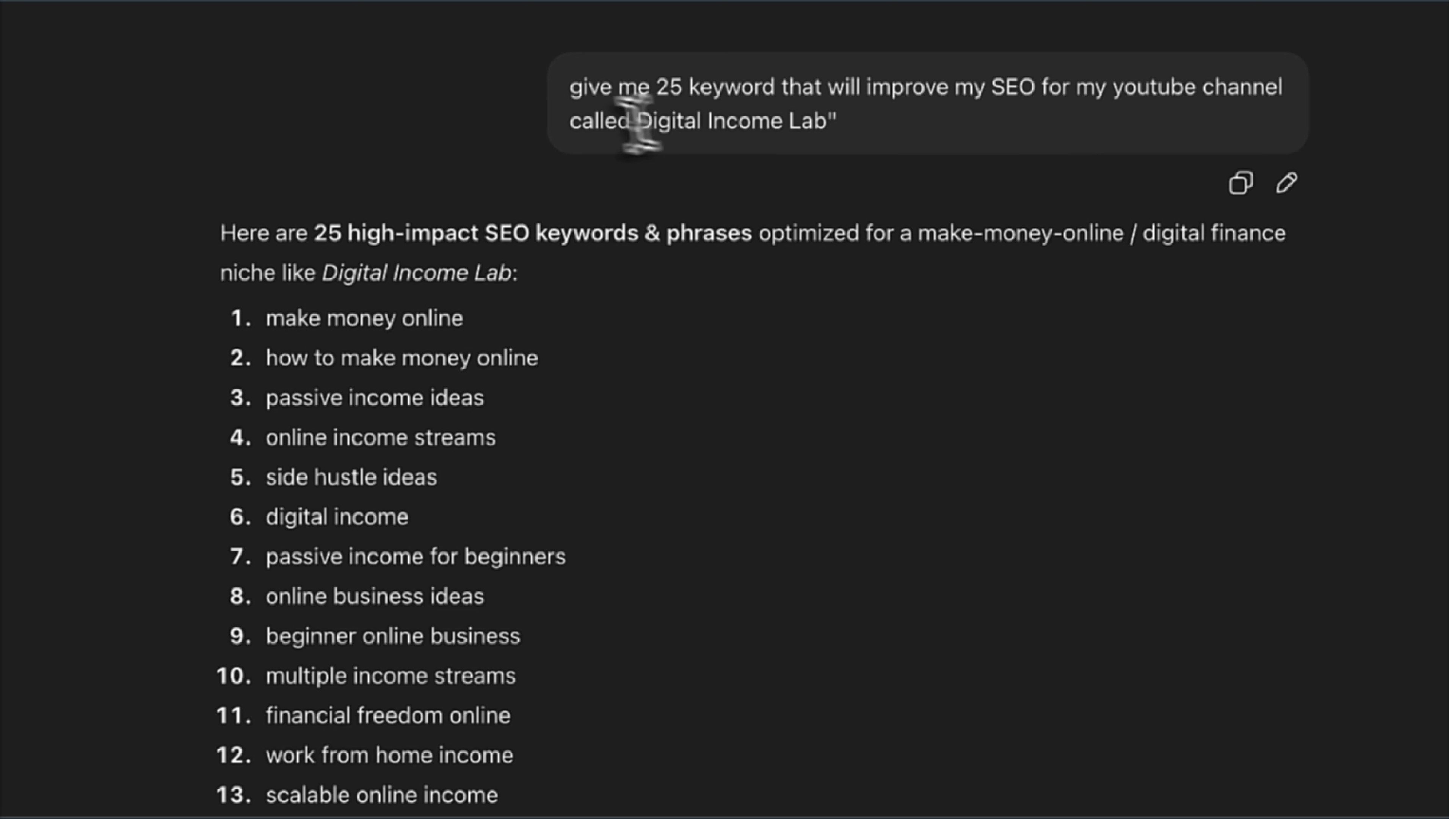
pyautogui.scroll(-2, 647, 331)
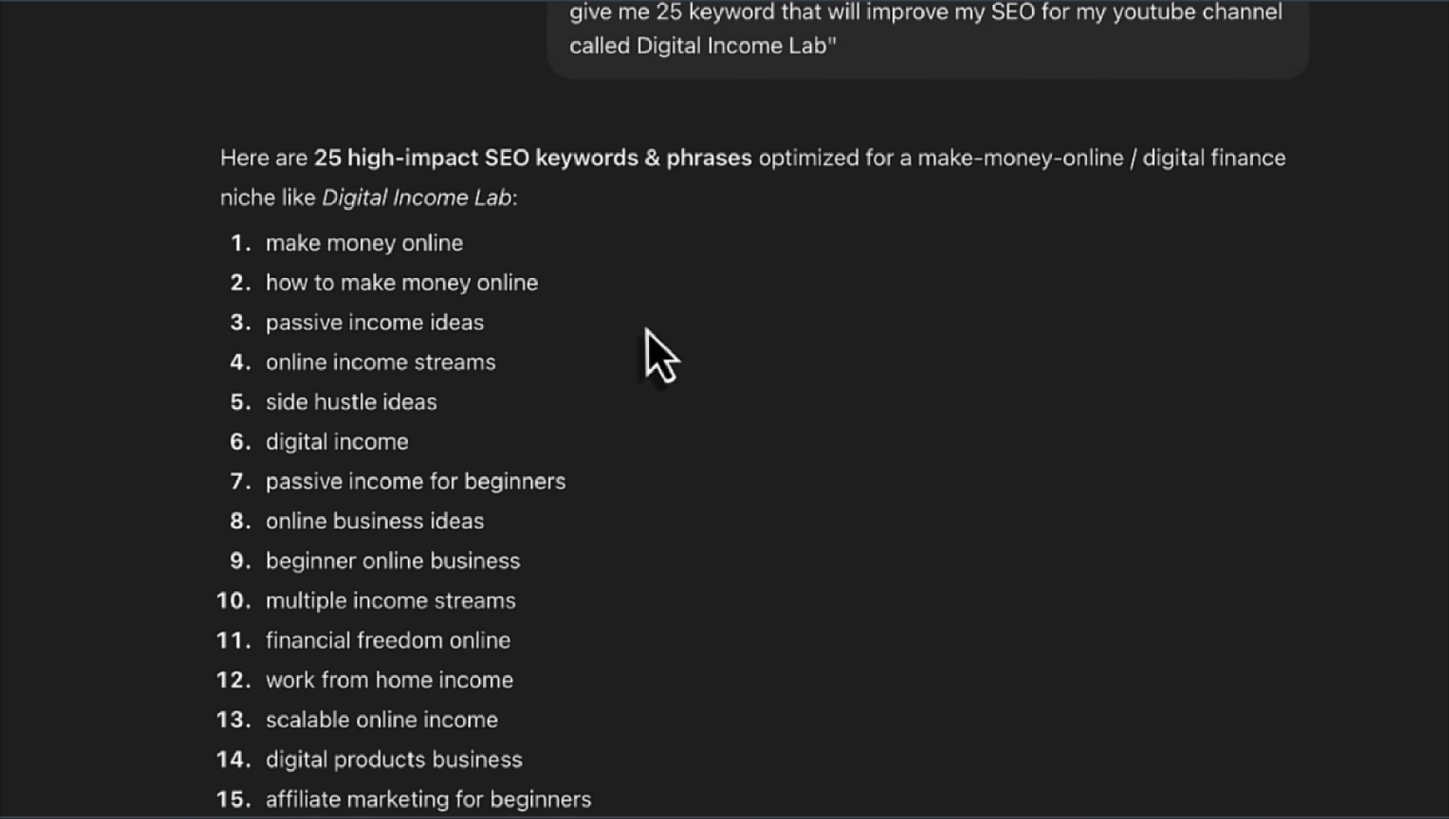
pyautogui.moveTo(470, 243); pyautogui.dragTo(266, 256)
pyautogui.press('super+c')
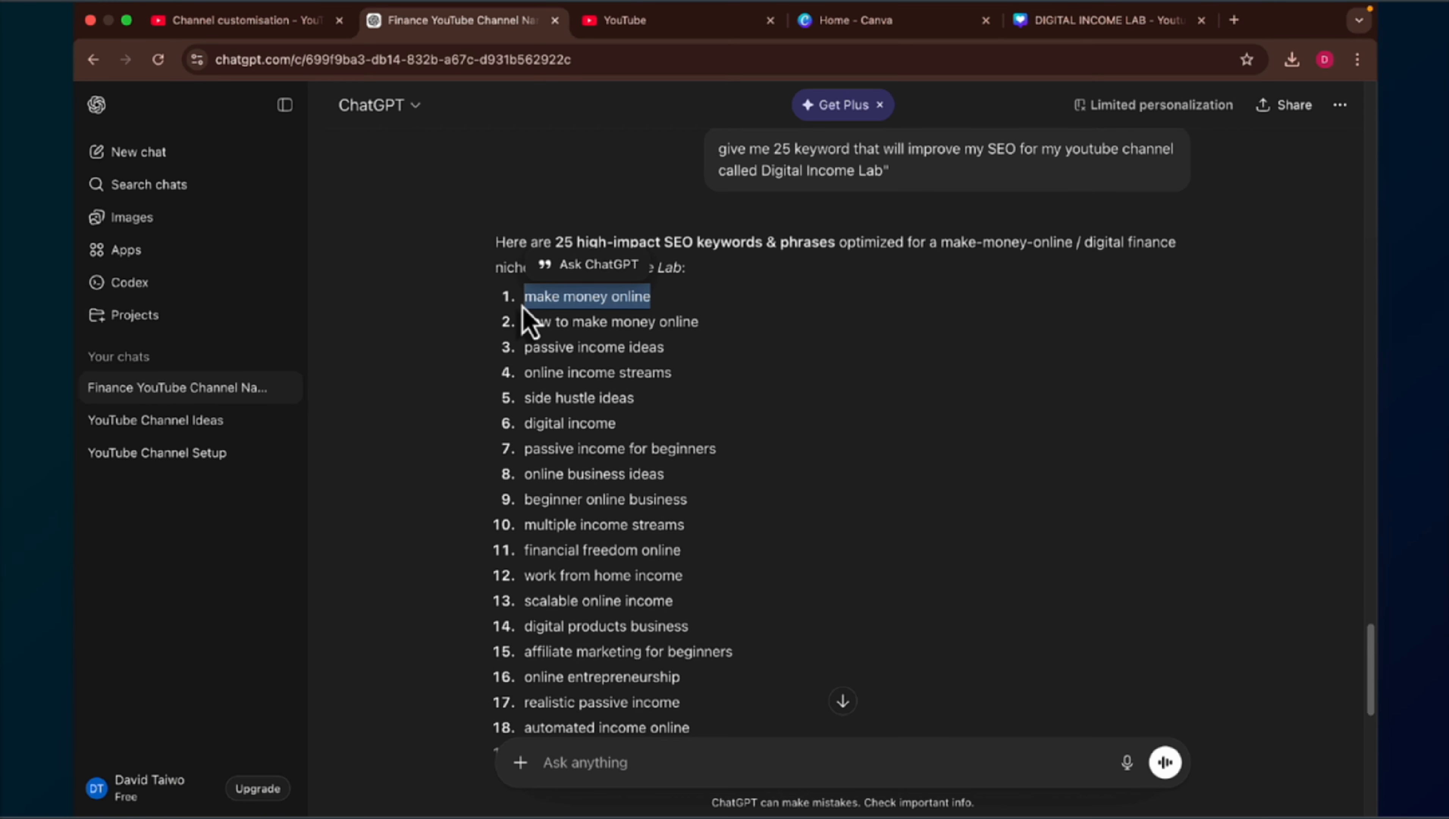
pyautogui.click(258, 24)
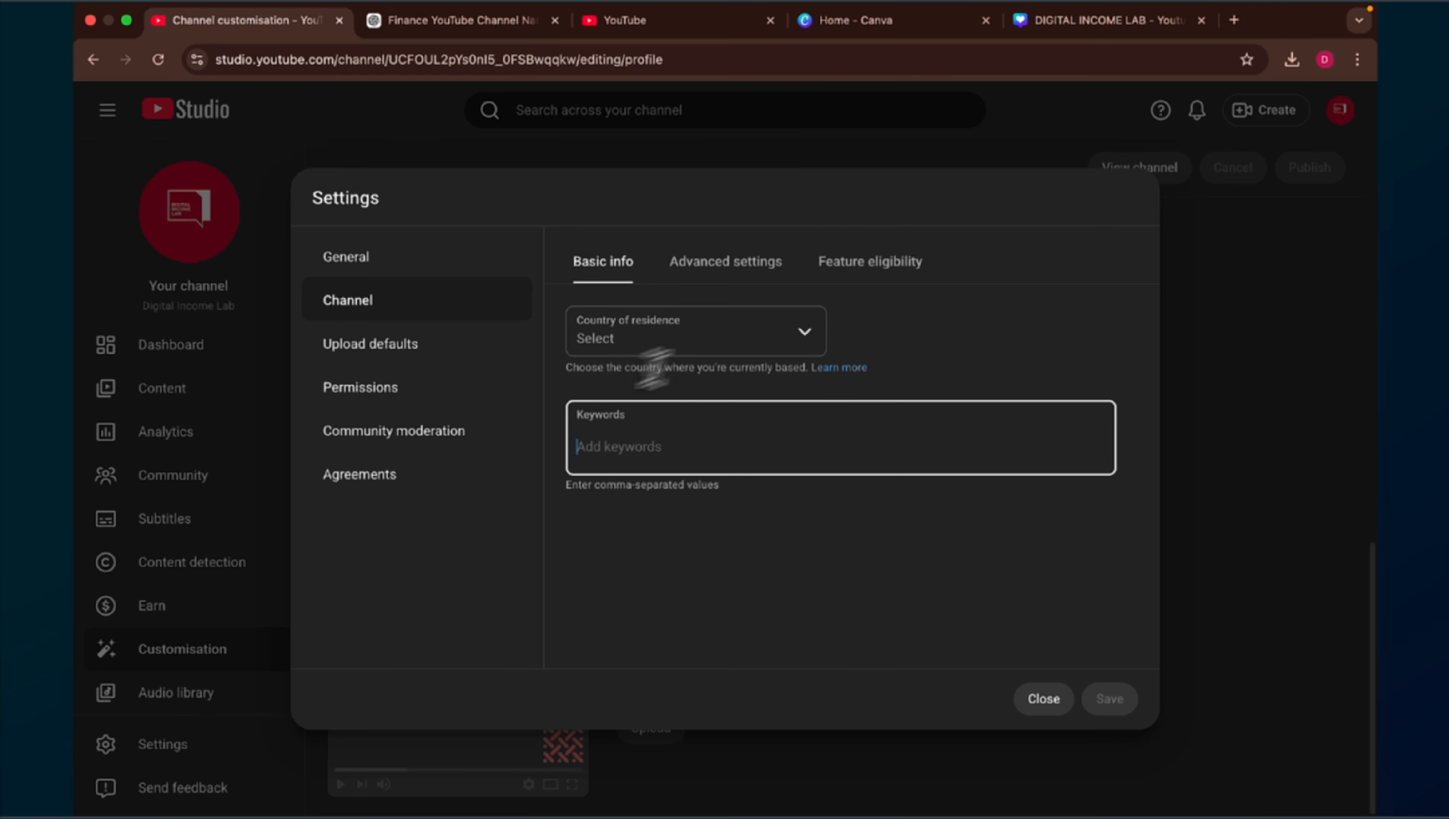
pyautogui.press('super+v')
pyautogui.press('Return')
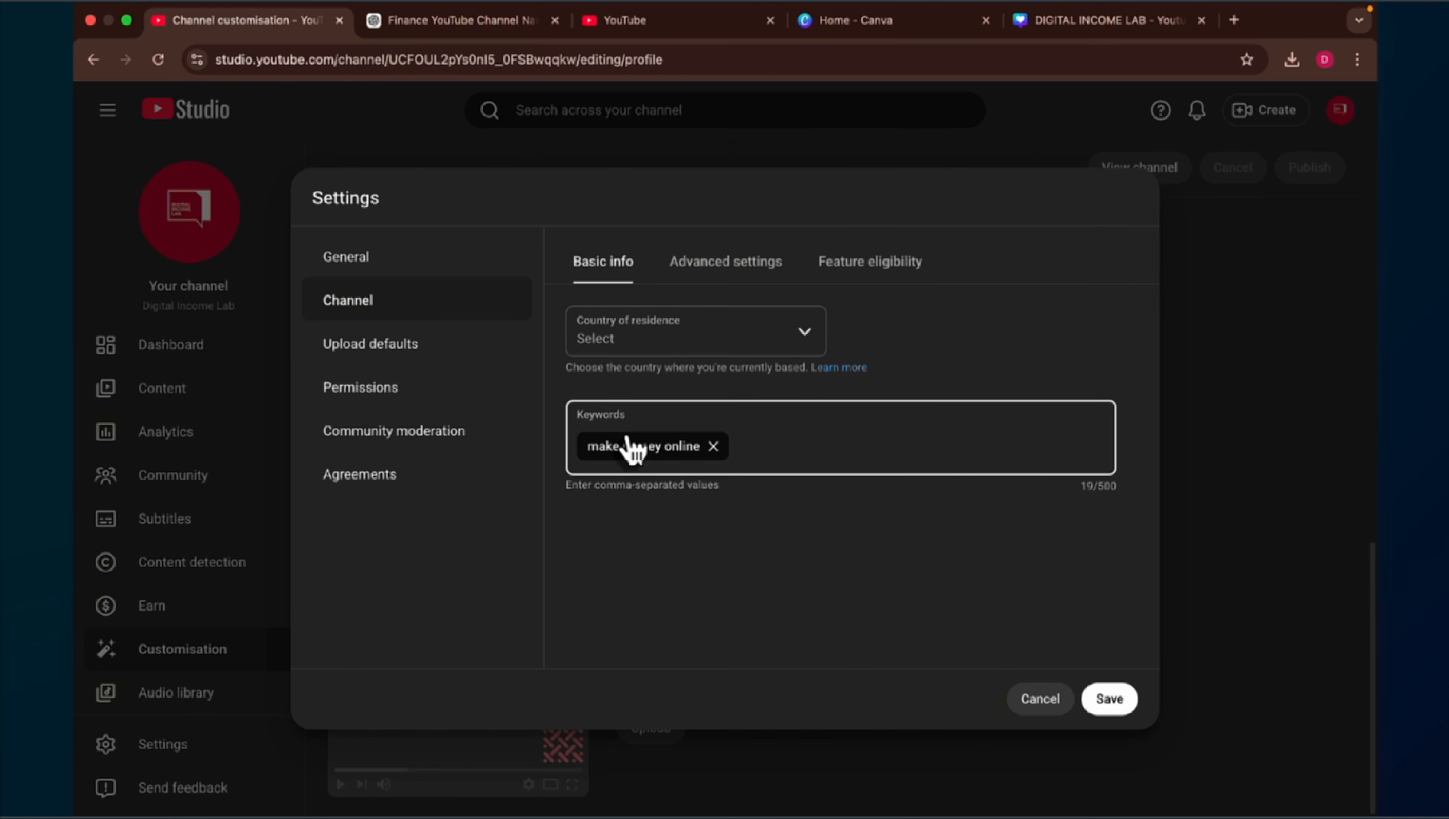
# Step: Copy "how to make money online" and further SEO keywords from ChatGPT's list into the channel keywords in YouTube Studio, ending with "digital income lab"
pyautogui.click(455, 34)
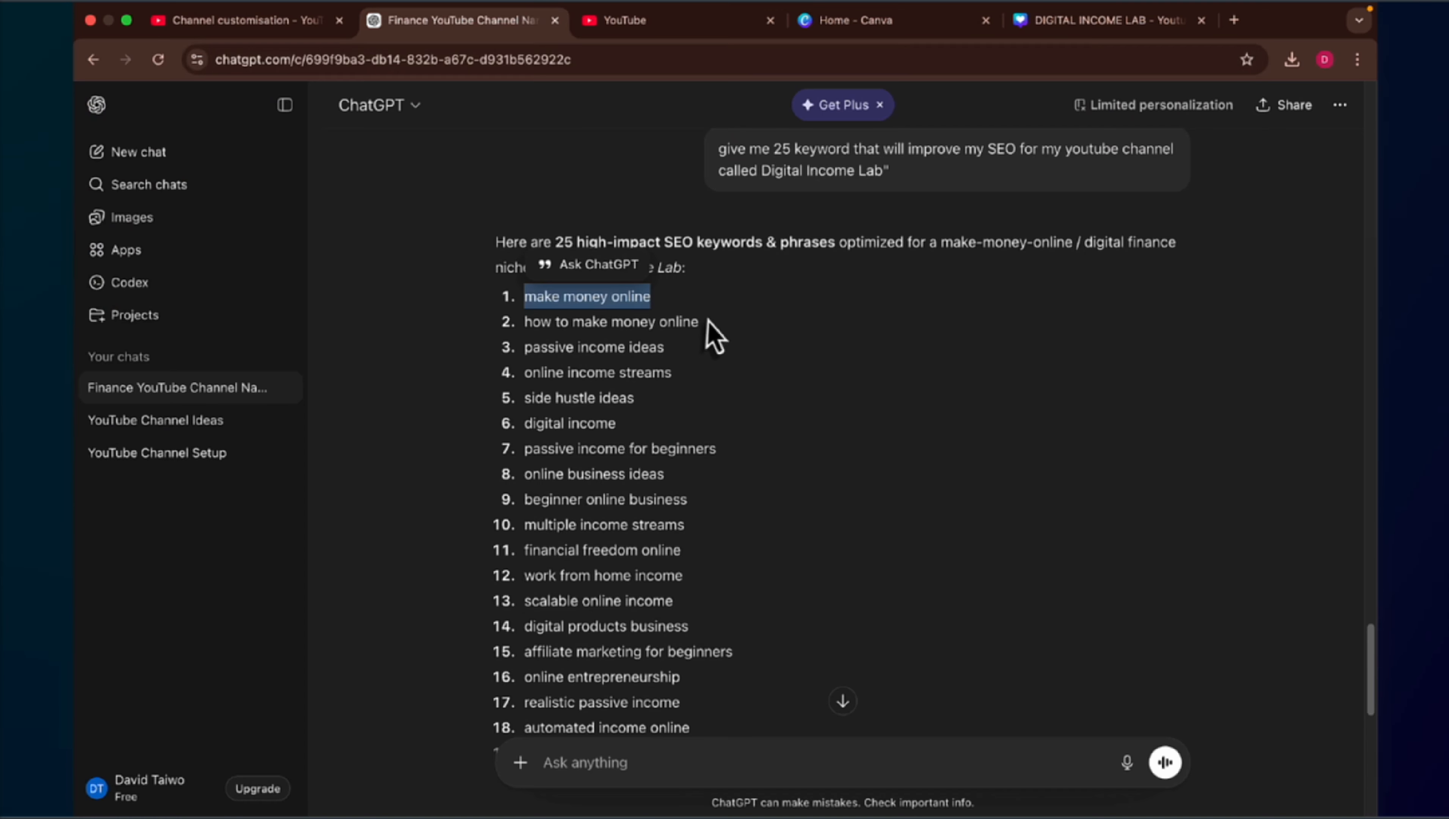
pyautogui.moveTo(707, 322); pyautogui.dragTo(524, 321)
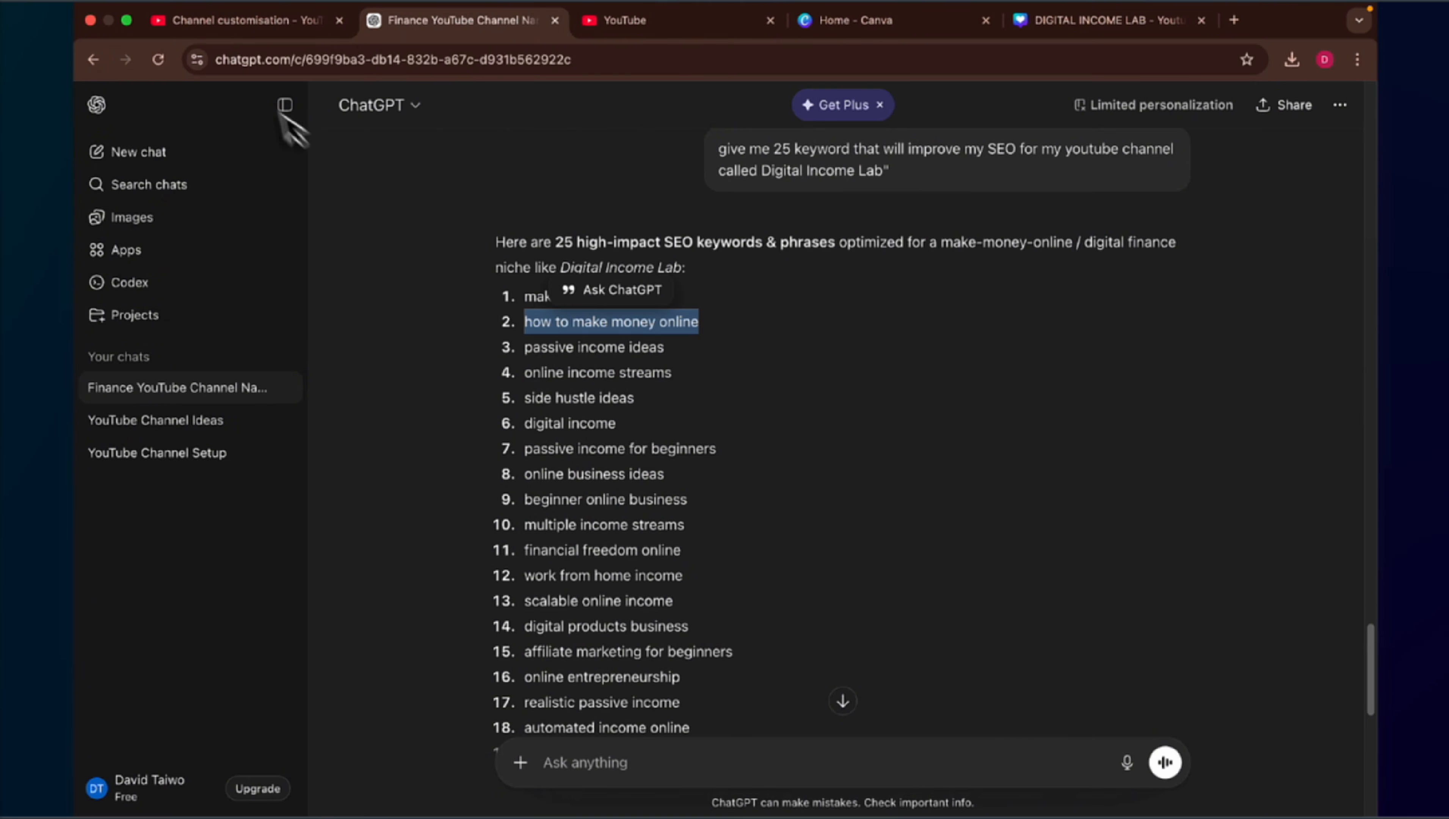
pyautogui.press('super+c')
pyautogui.click(243, 29)
pyautogui.press('super+v')
pyautogui.press('Return')
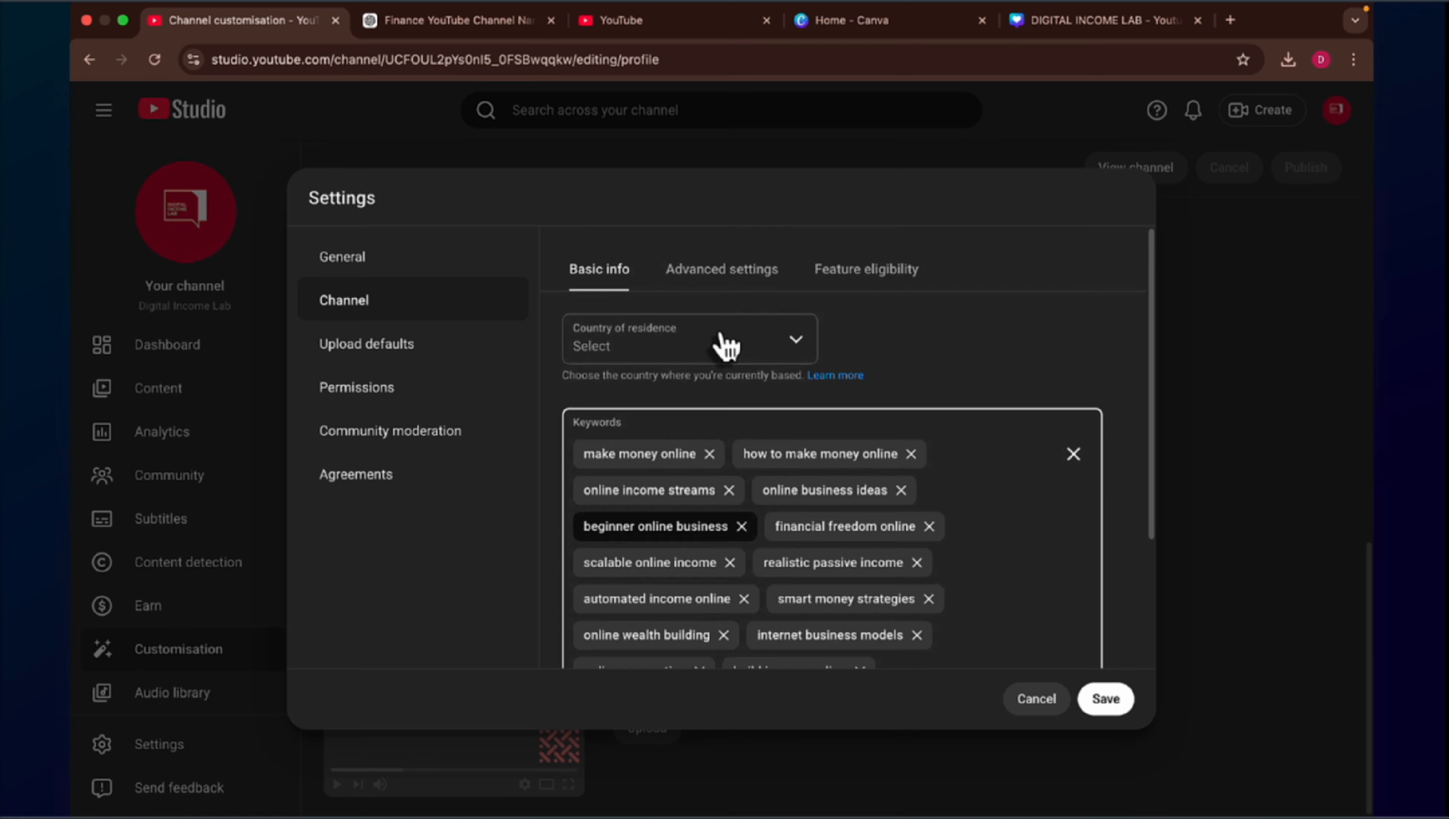
pyautogui.scroll(-3, 715, 457)
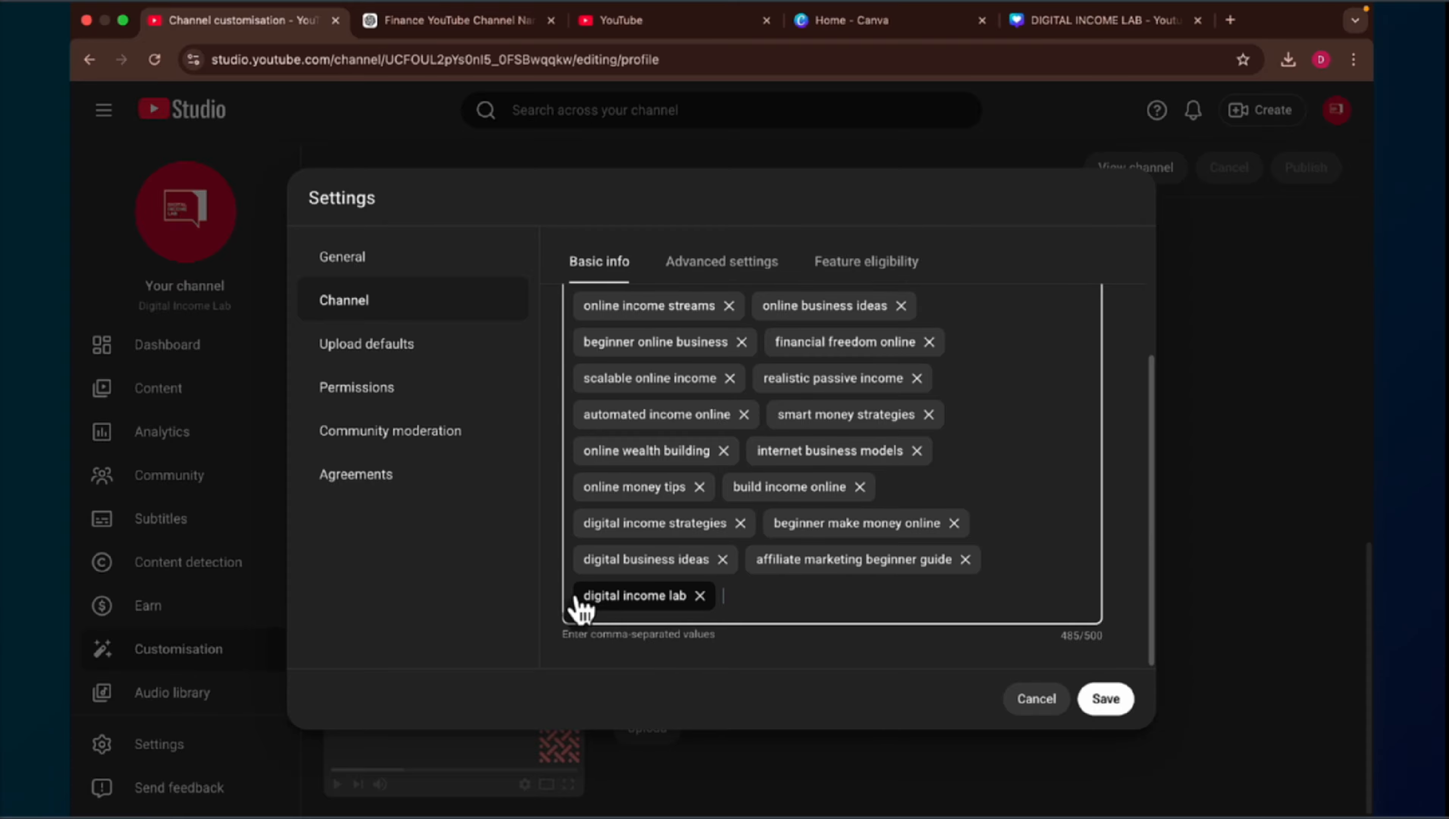
pyautogui.moveTo(582, 608); pyautogui.dragTo(793, 587)
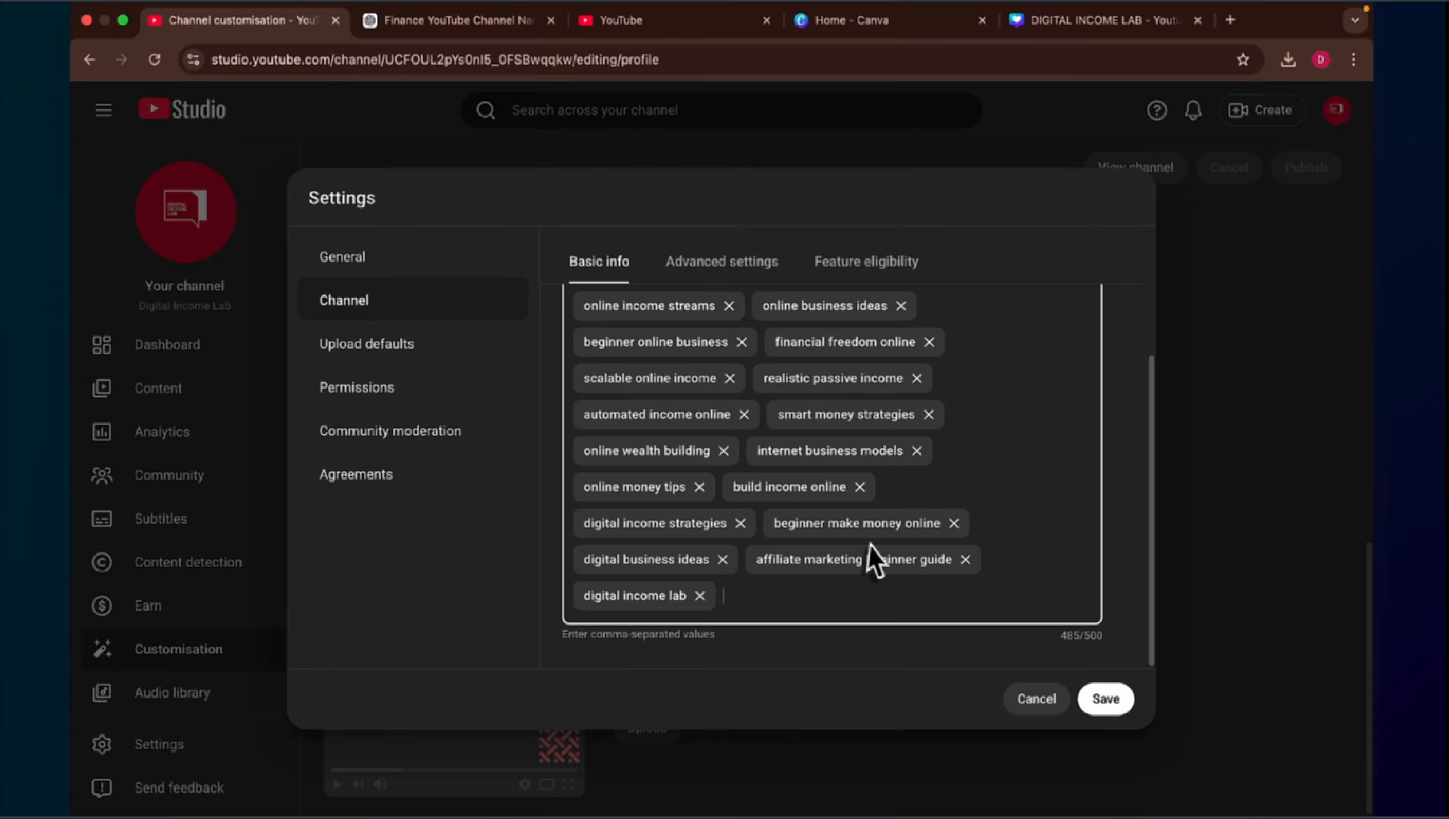
# Step: Set the channel's audience in the advanced channel settings to not Made for Kids
pyautogui.click(721, 278)
pyautogui.scroll(3, 734, 321)
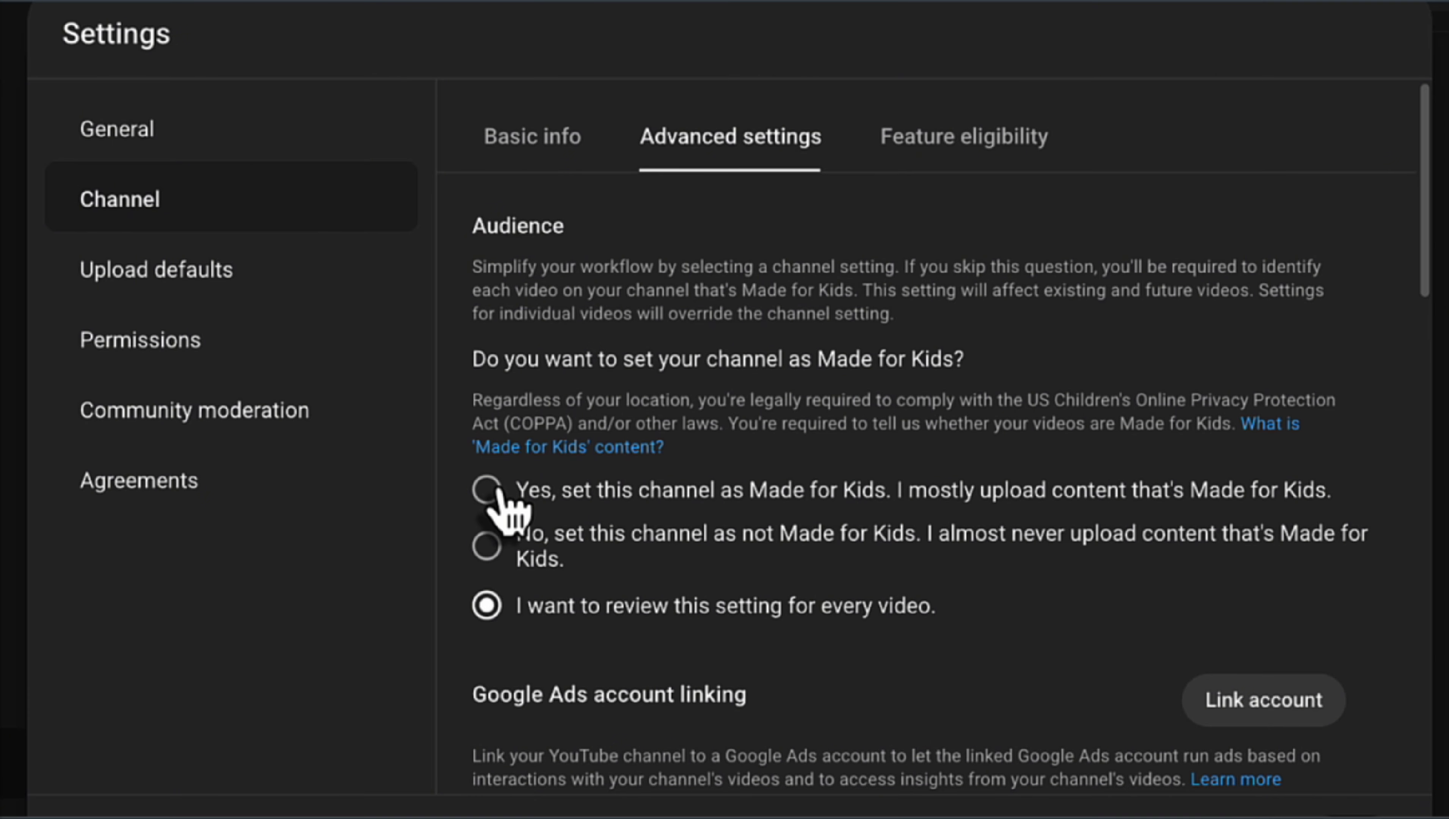
pyautogui.click(487, 544)
# Step: Review the remaining advanced channel settings, from Google Ads account linking and automatic dubbing to clips, video quality enhancements and third-party training
pyautogui.scroll(-4, 489, 553)
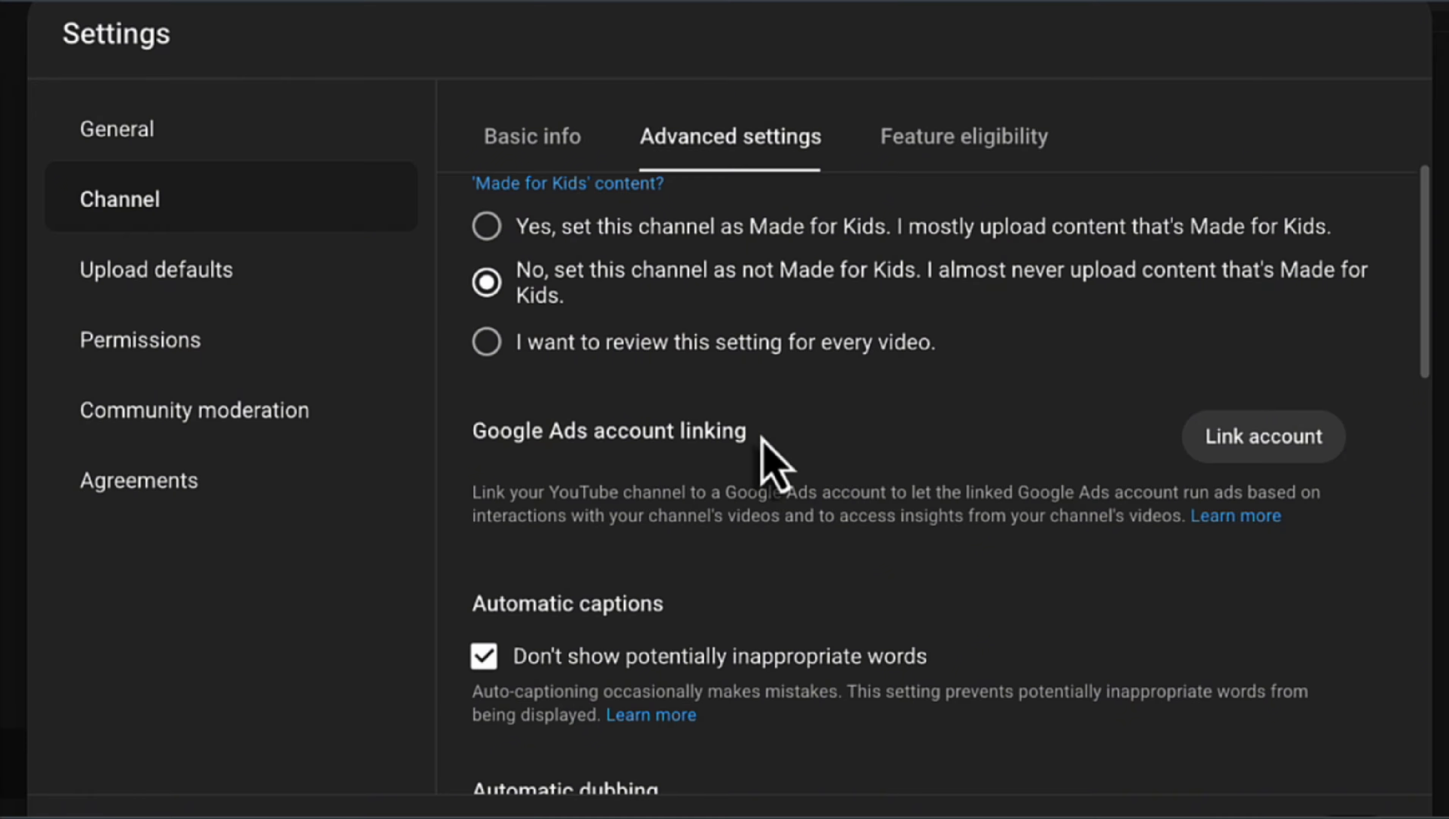
pyautogui.scroll(-3, 683, 522)
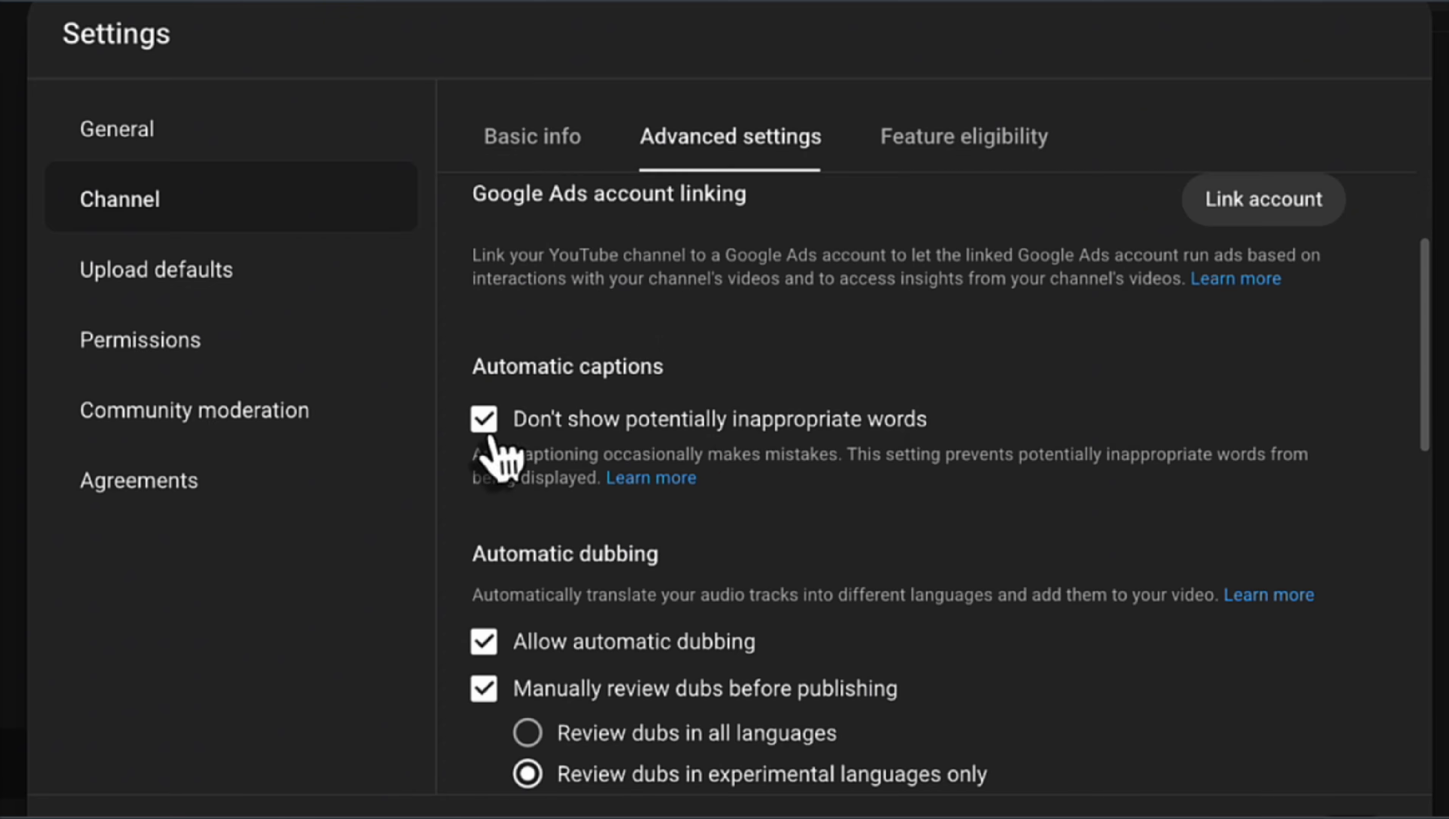
pyautogui.scroll(-3, 825, 580)
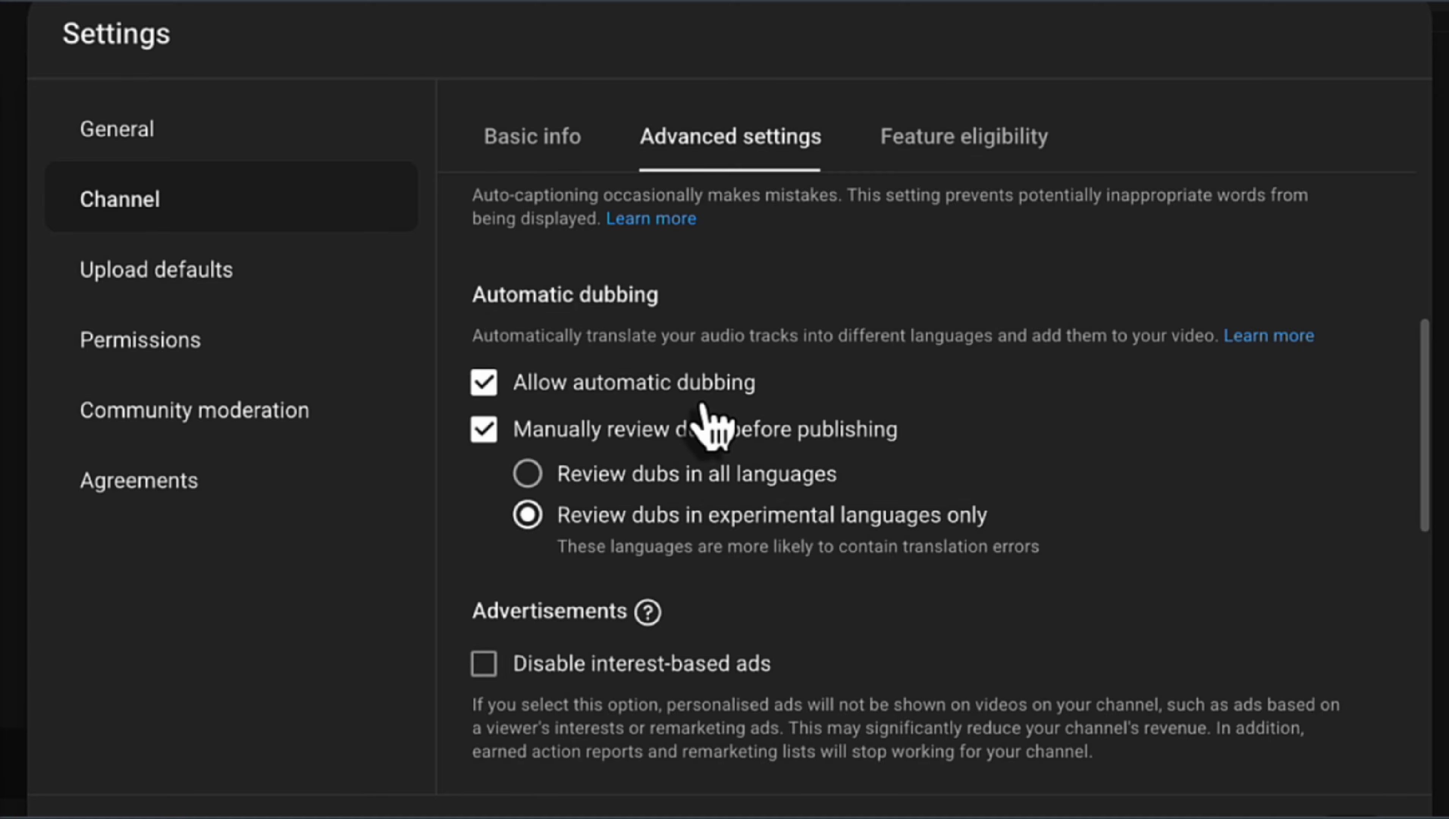
pyautogui.scroll(-5, 711, 424)
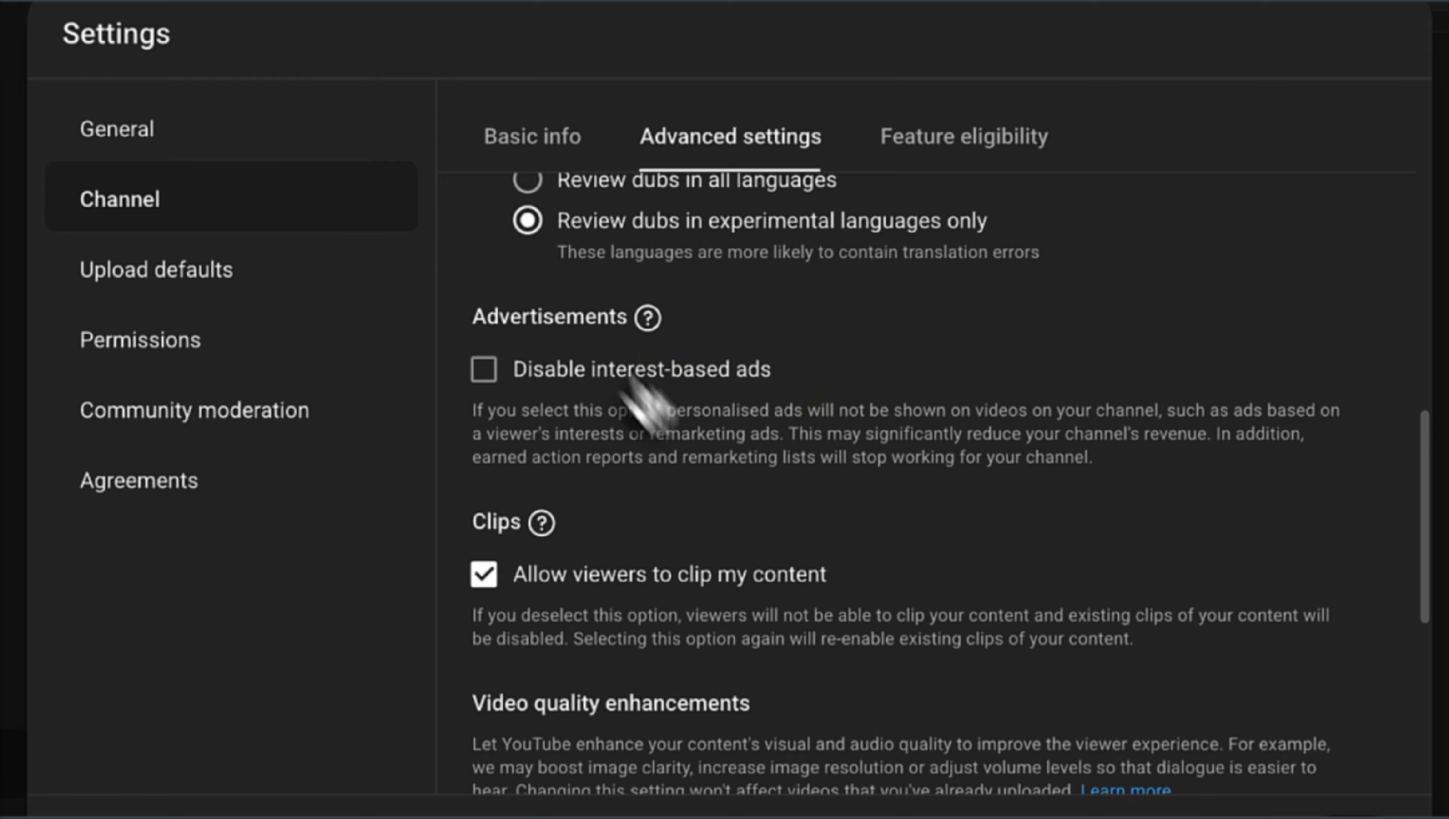
pyautogui.scroll(-2, 641, 459)
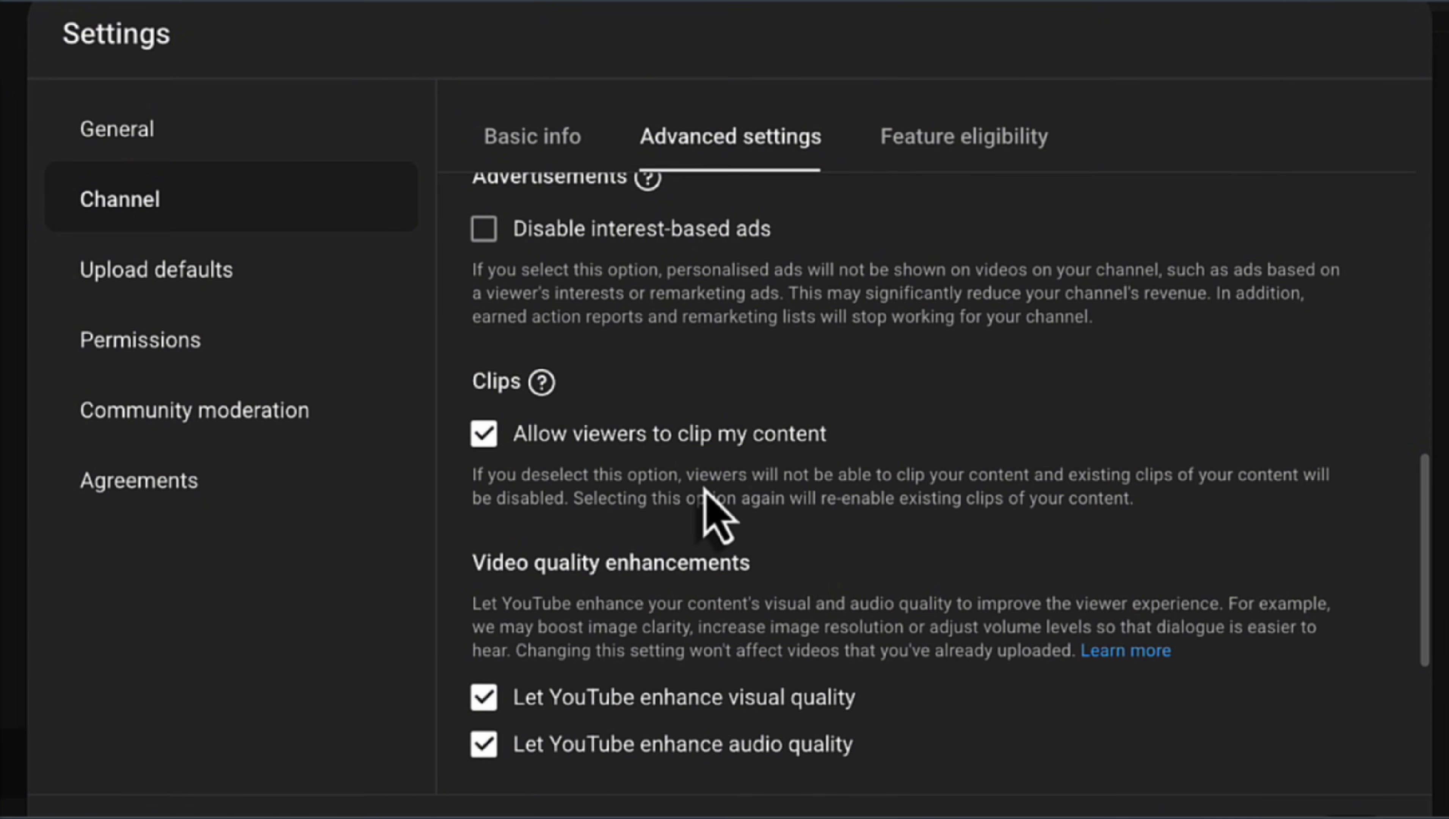
pyautogui.scroll(-3, 705, 492)
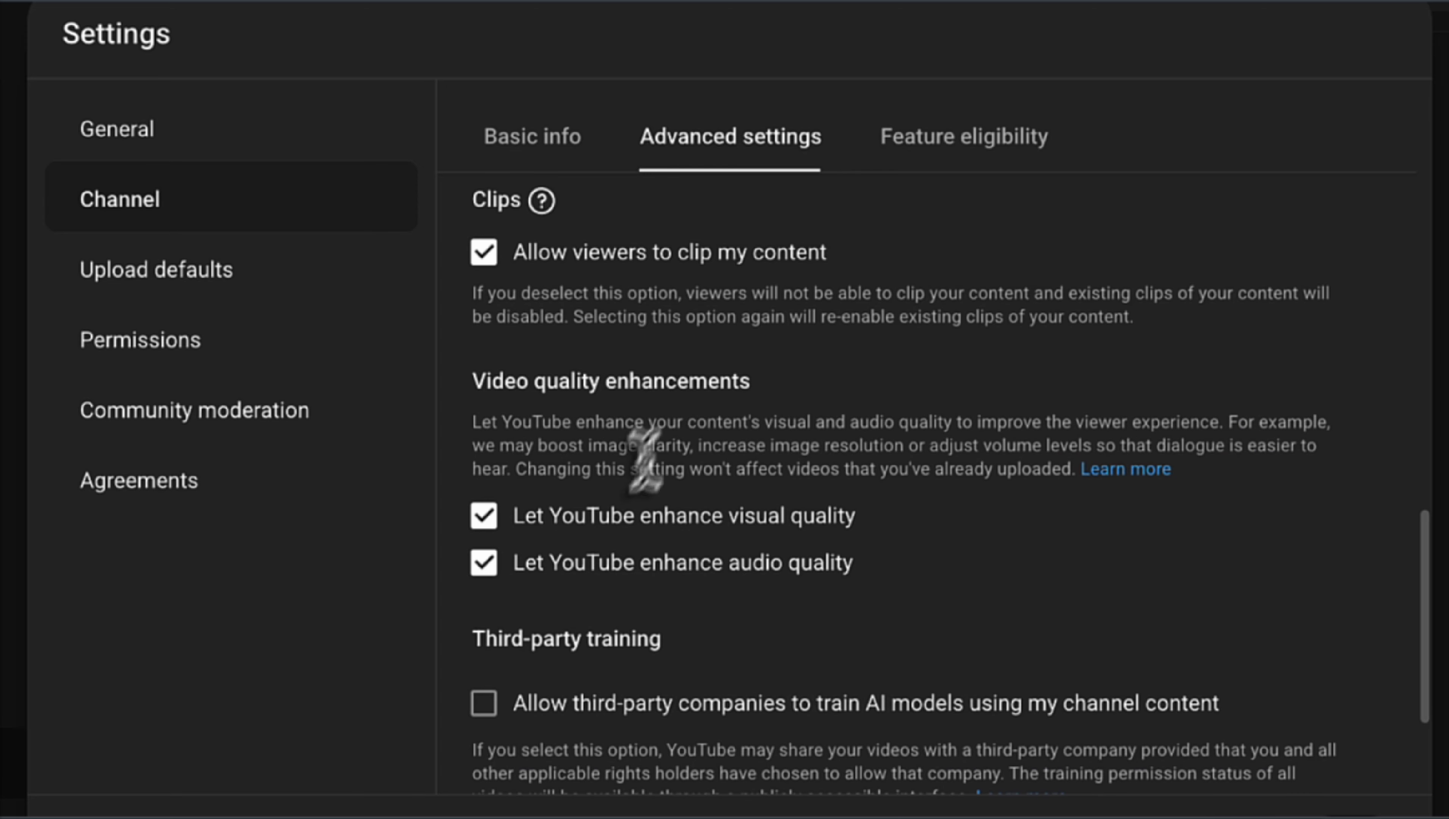
pyautogui.scroll(-4, 642, 463)
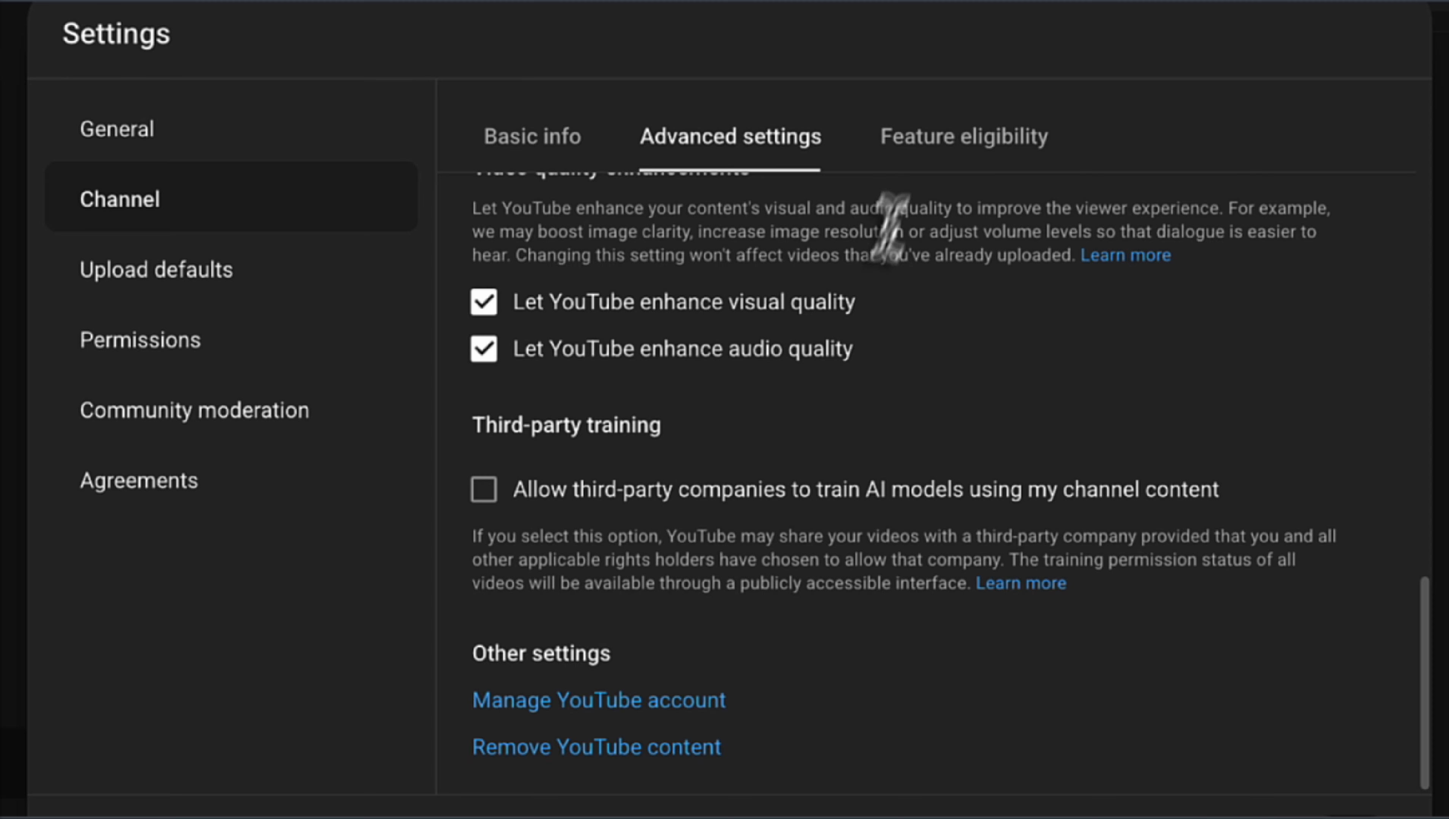
# Step: Expand the intermediate features in the channel's feature eligibility settings and open their phone verification form at the phone number field
pyautogui.click(931, 155)
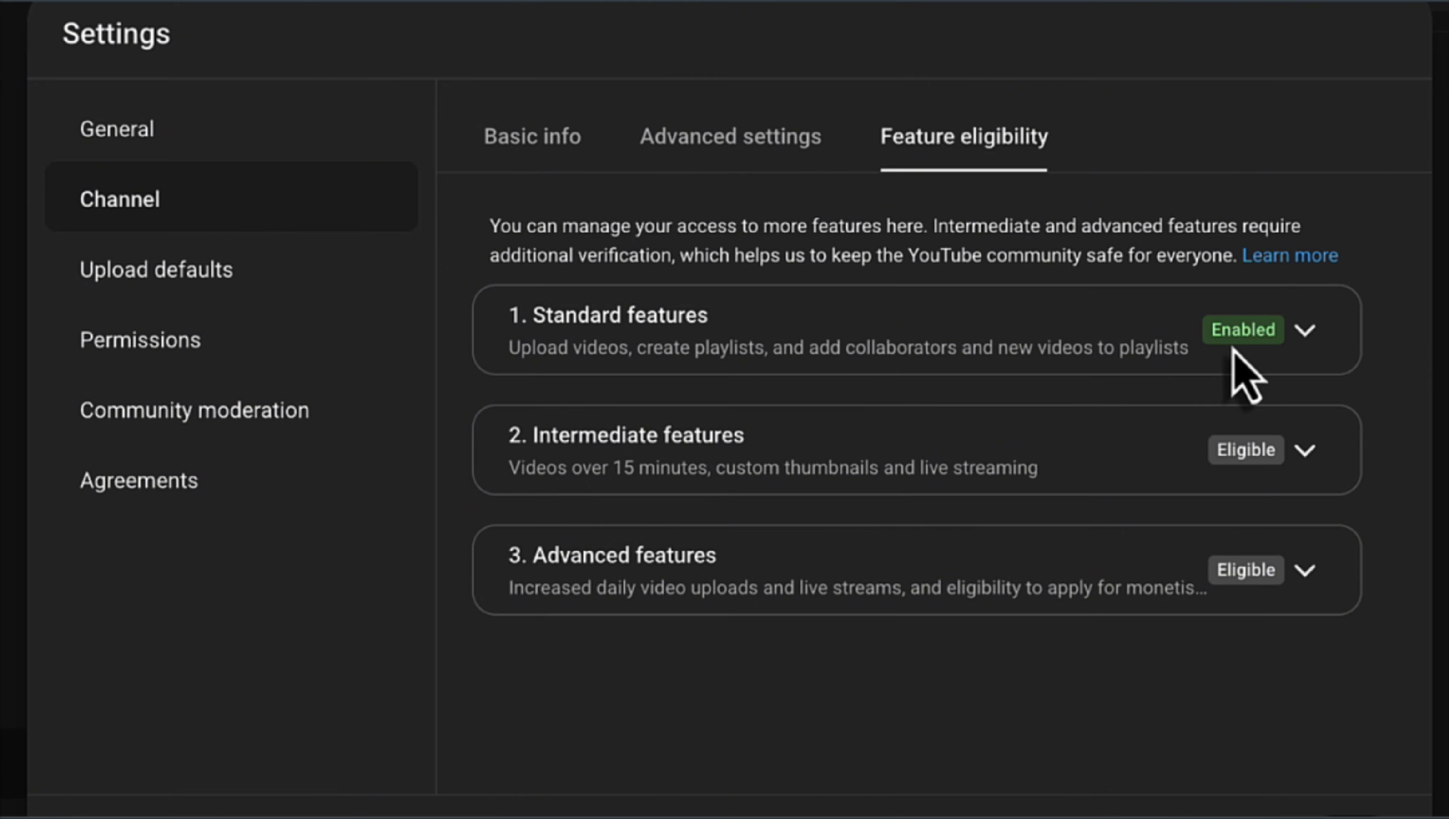
pyautogui.click(1306, 452)
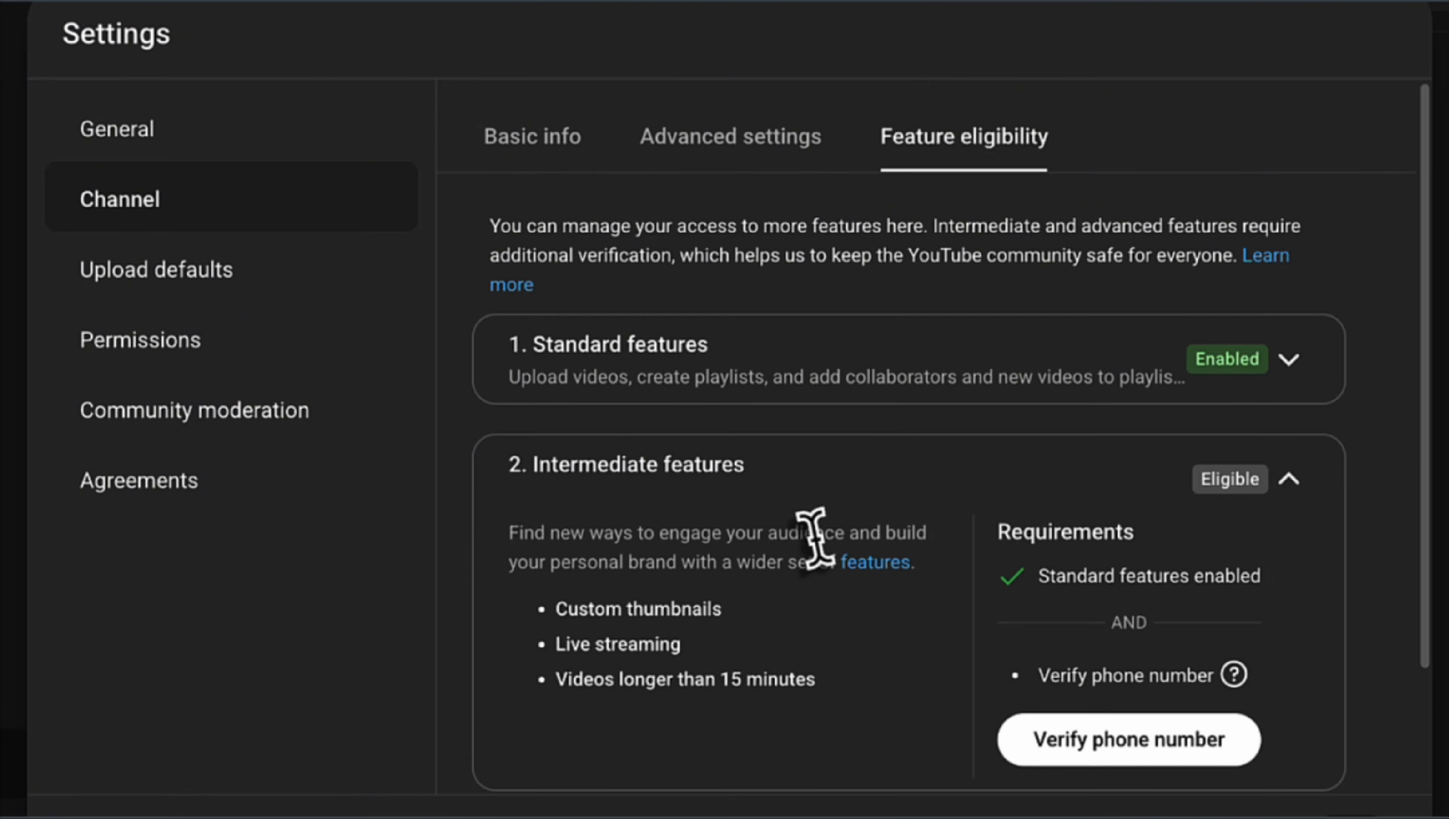
pyautogui.scroll(-1, 815, 534)
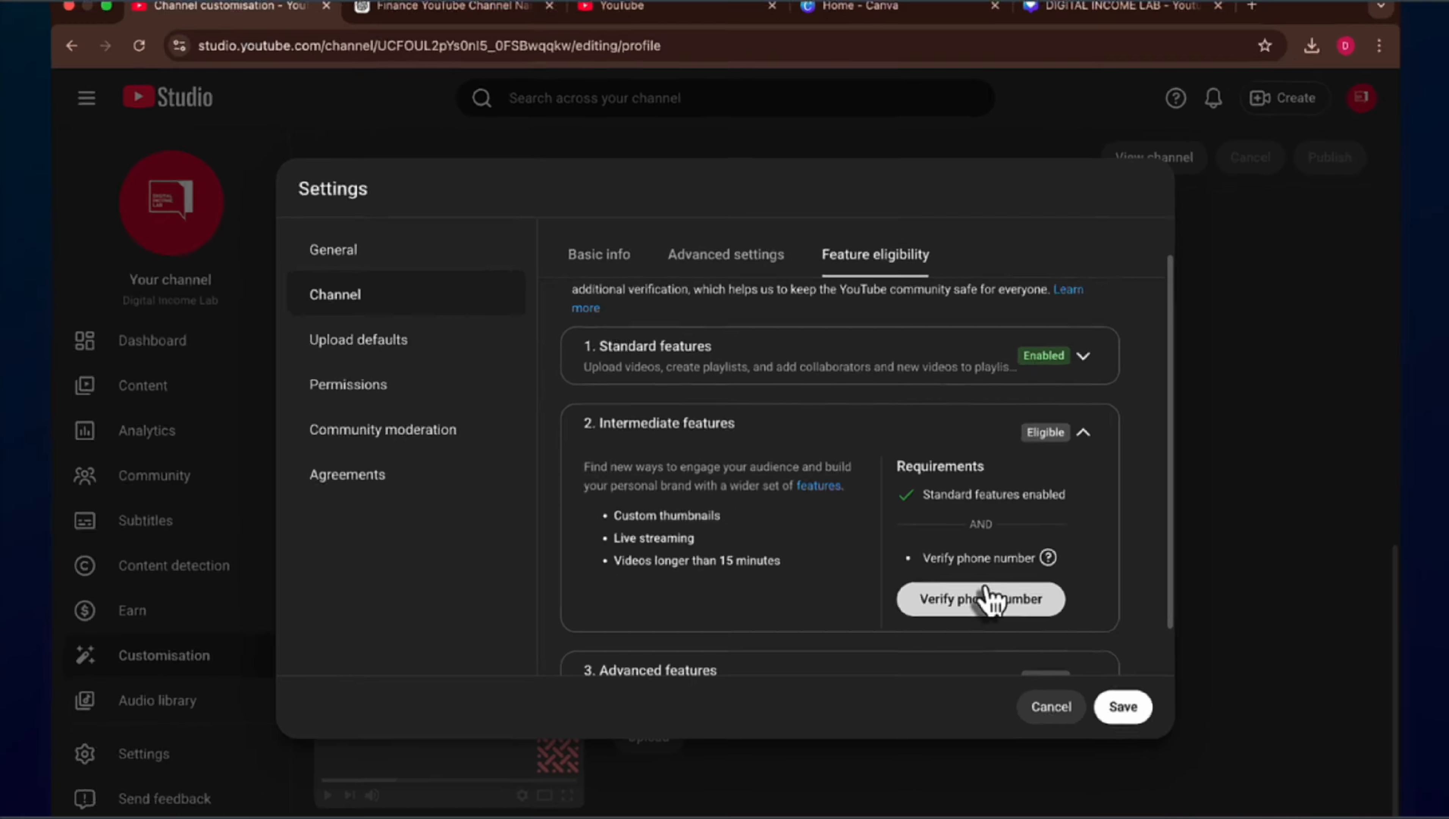
pyautogui.click(994, 602)
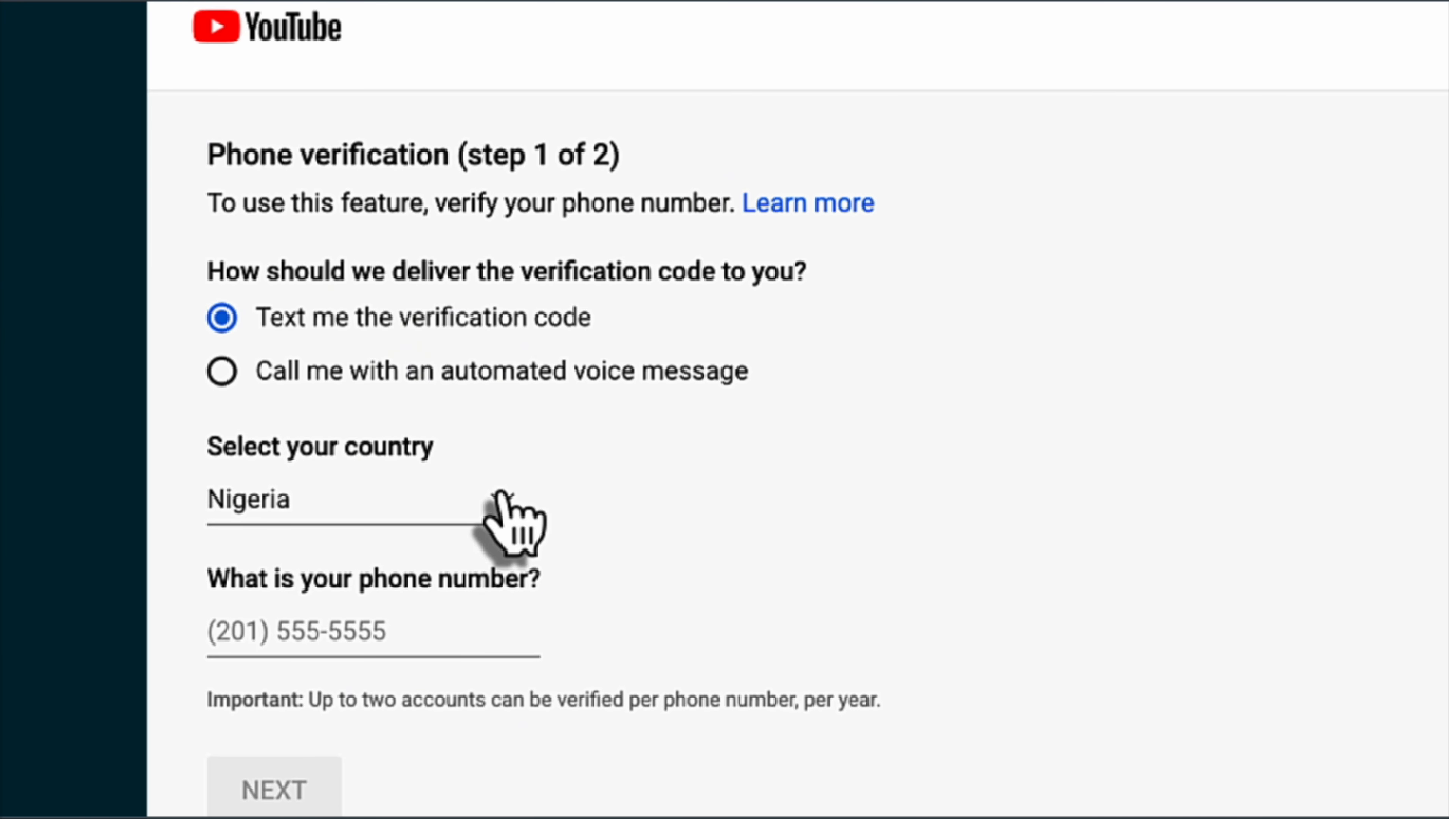
pyautogui.click(367, 622)
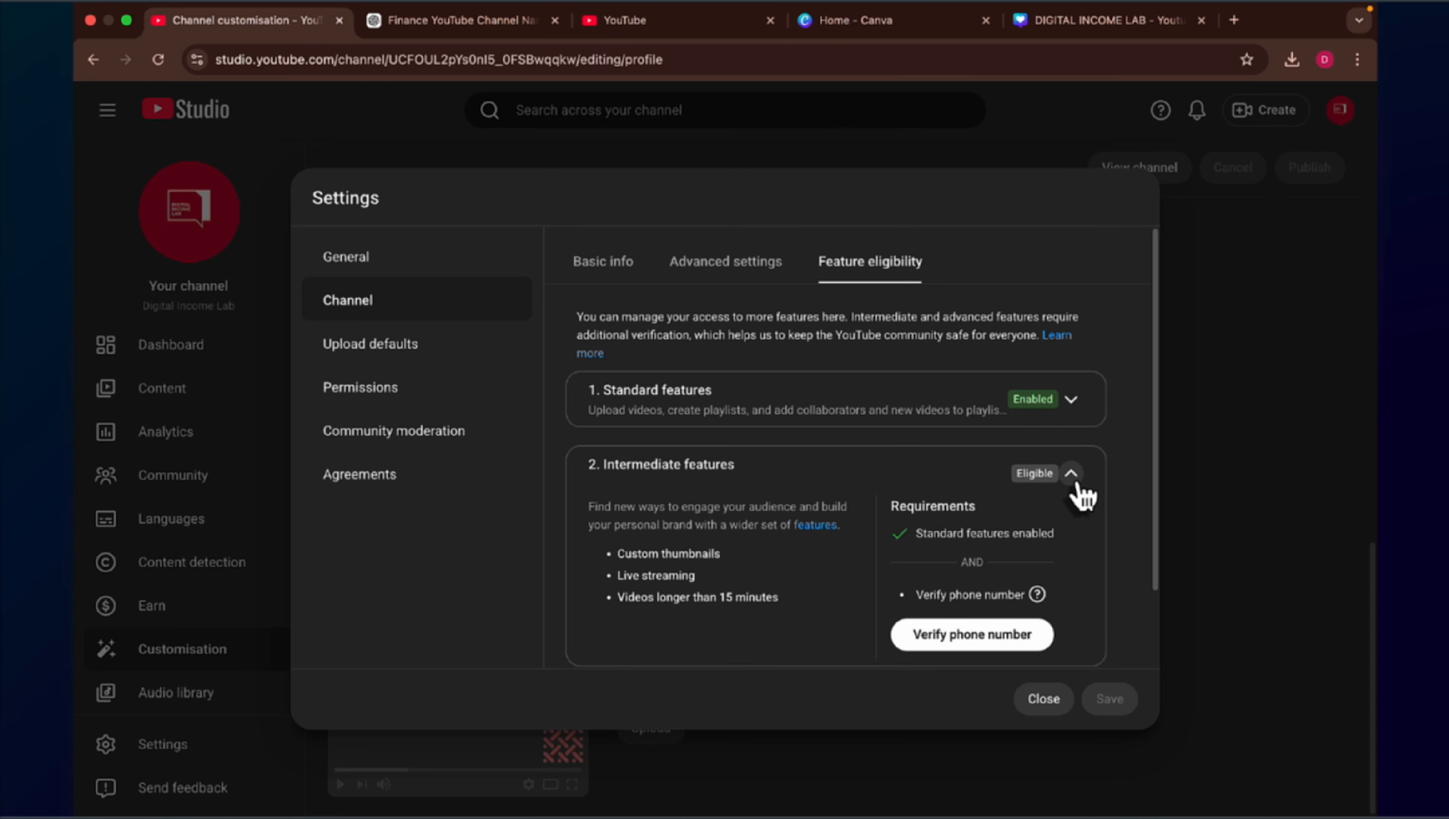
# Step: Collapse the intermediate features and examine the advanced features' benefits and requirements, including video verification, valid ID and channel history
pyautogui.scroll(-1, 1077, 495)
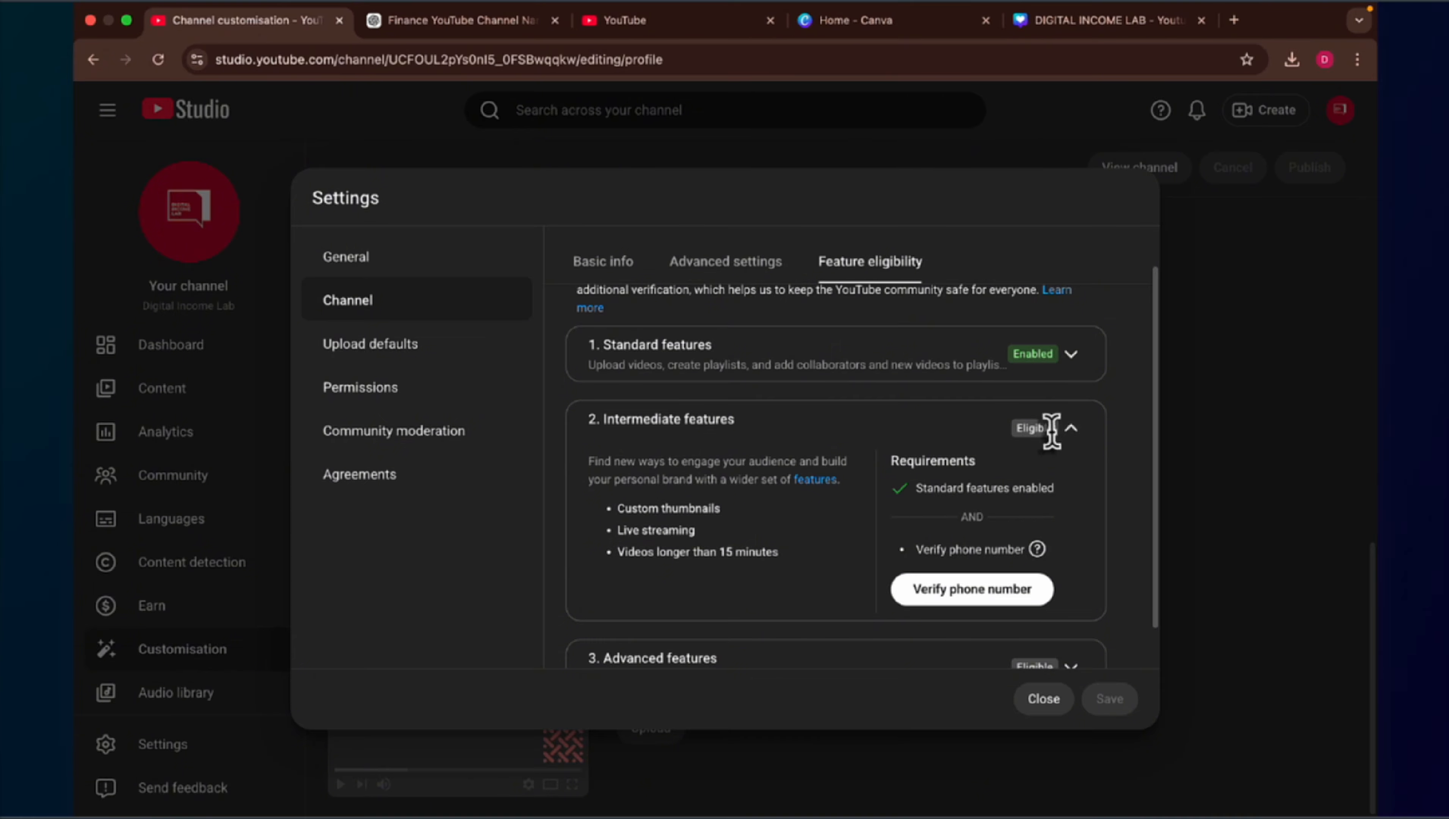
pyautogui.click(1070, 429)
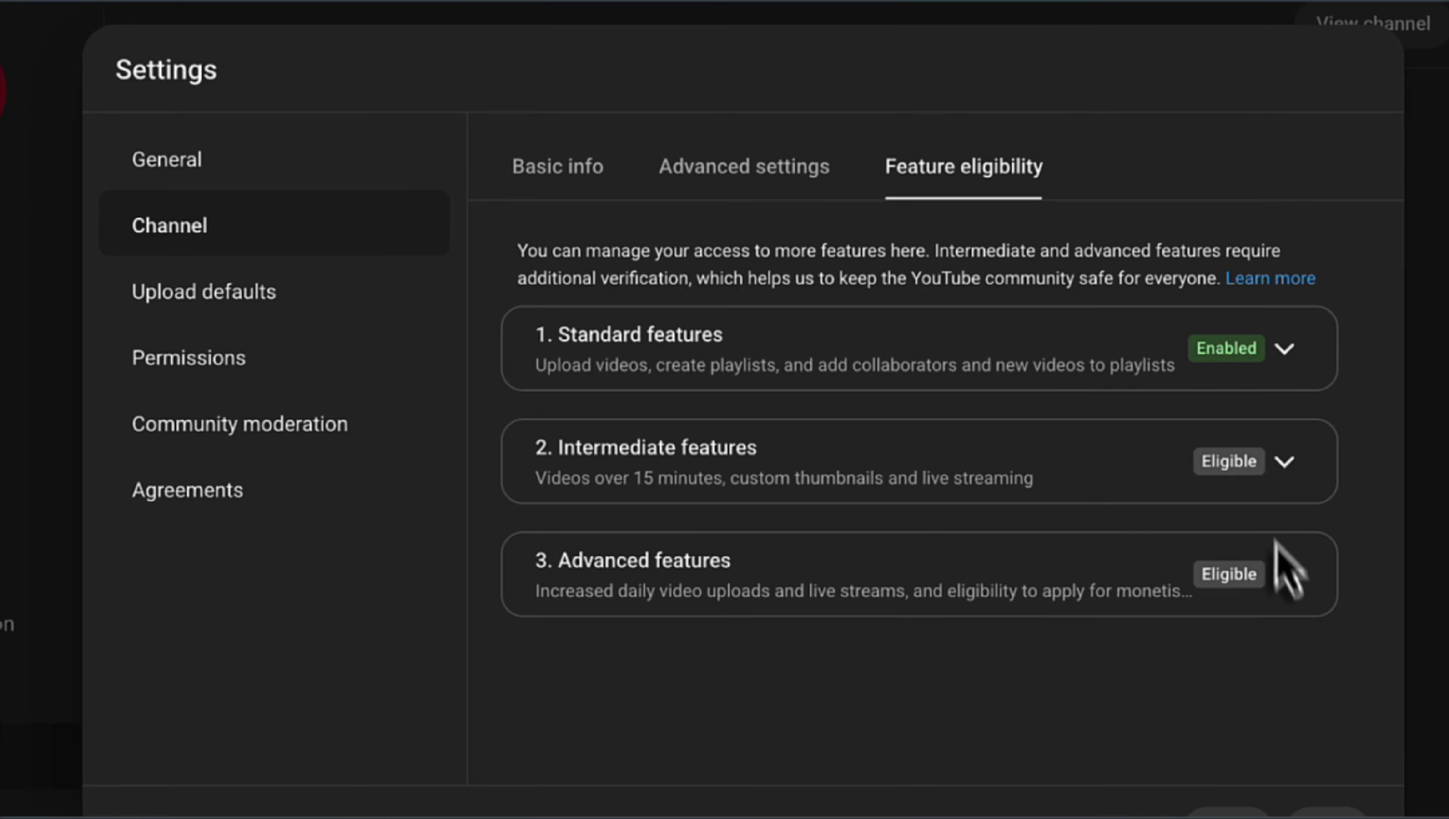
pyautogui.click(1284, 575)
pyautogui.scroll(-5, 926, 659)
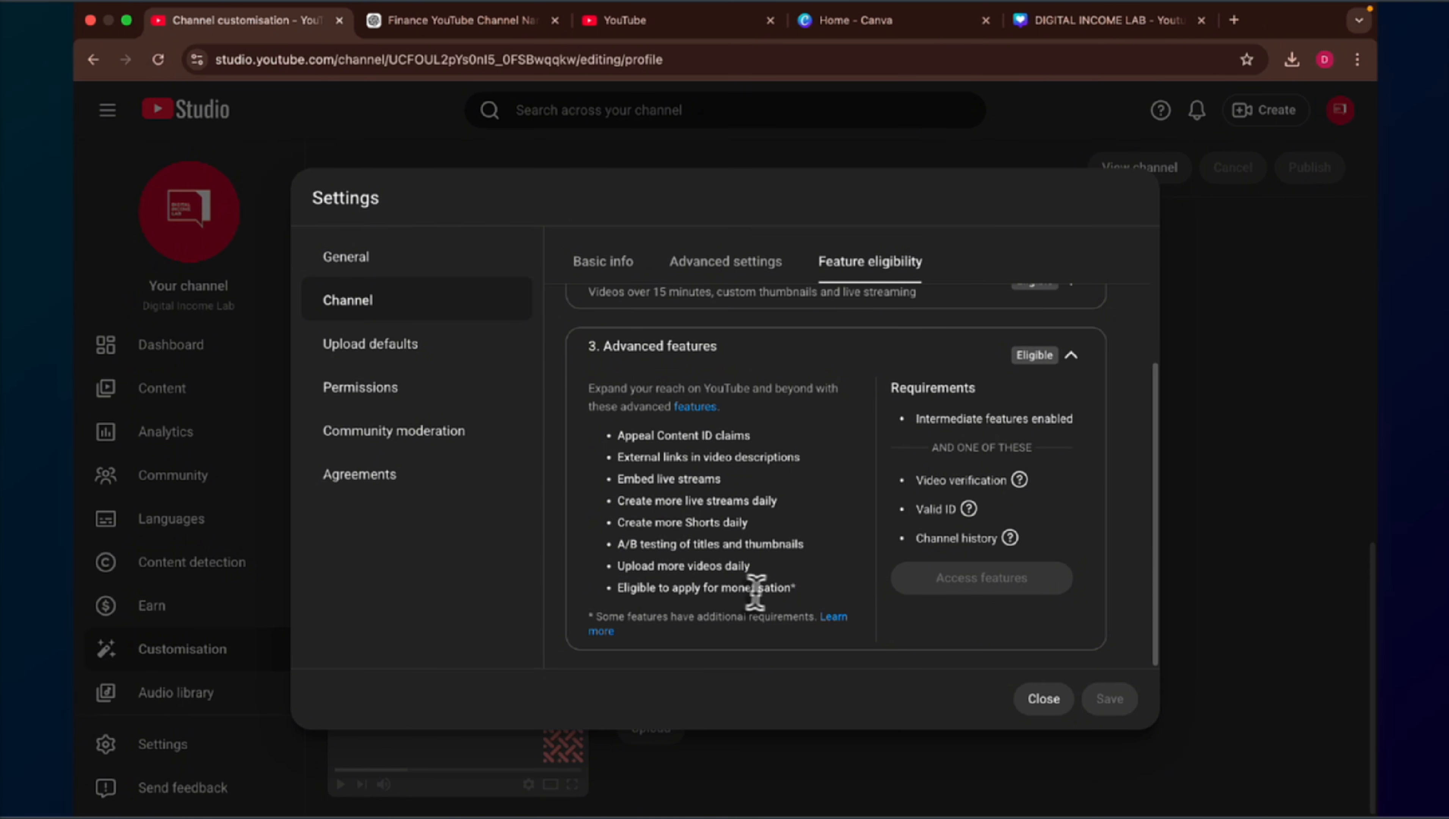
pyautogui.moveTo(931, 479)
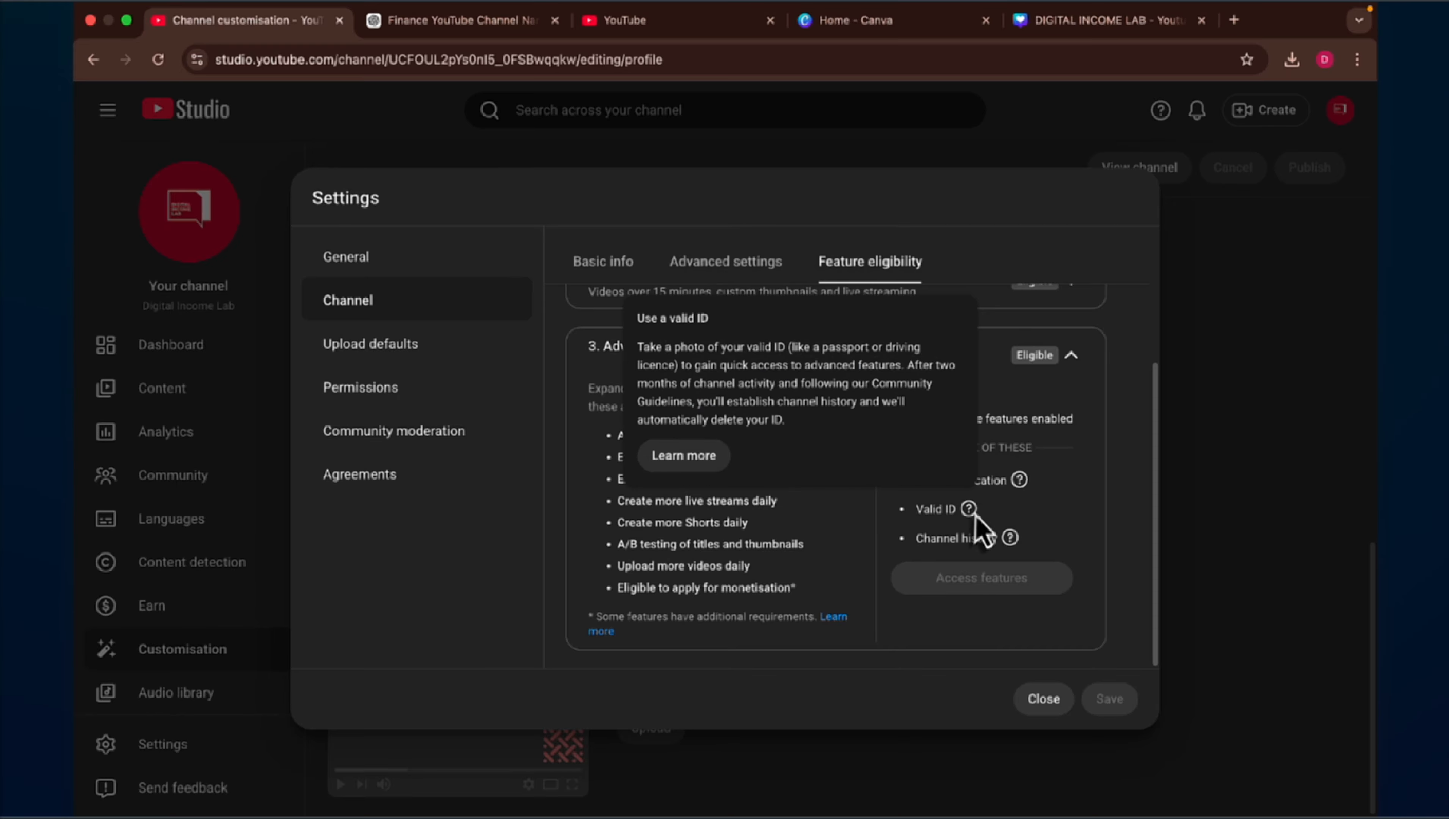
pyautogui.moveTo(1007, 546)
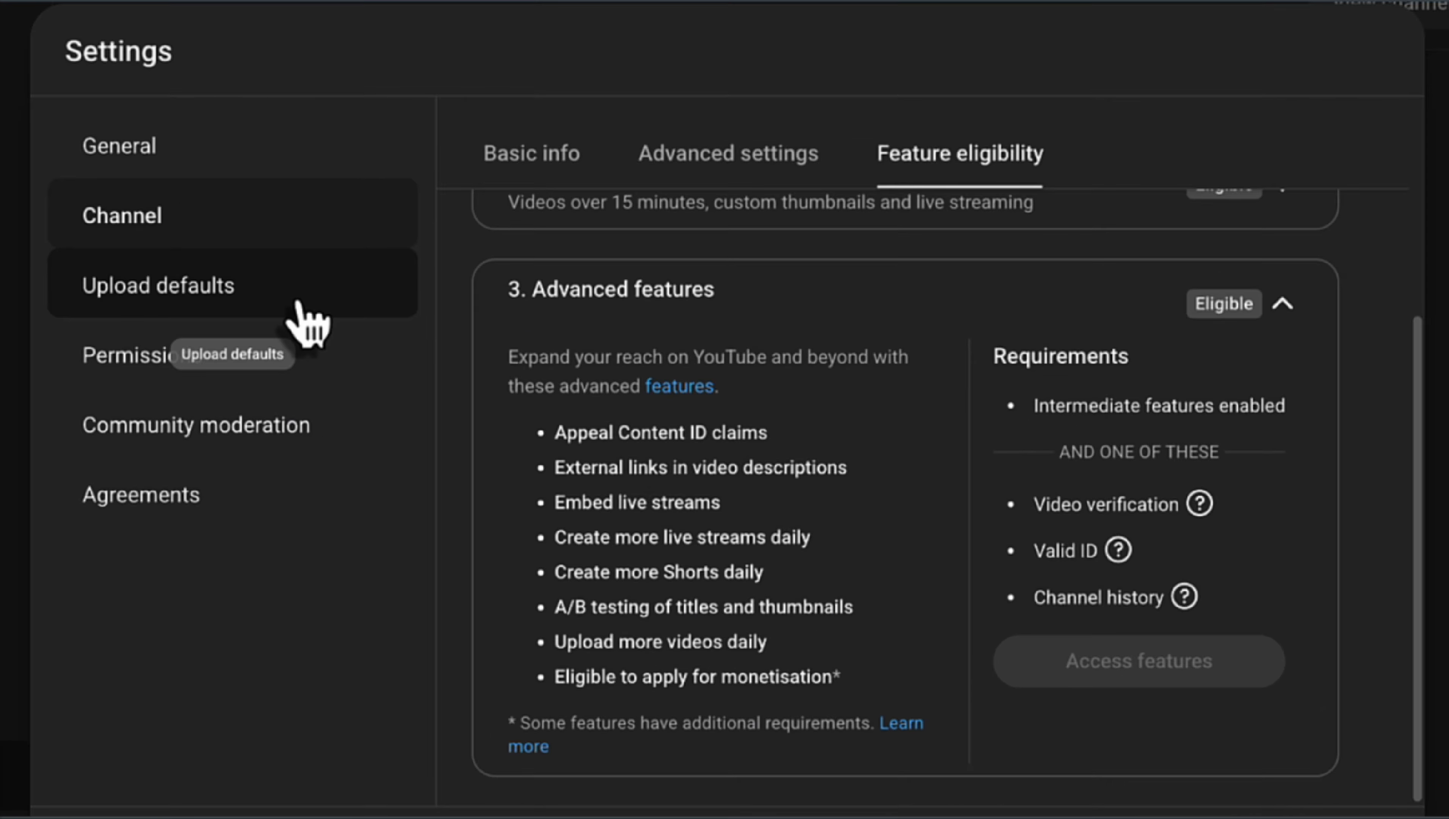
# Step: Open the upload defaults and view the visibility choices for new videos, leaving the selection at Unlisted
pyautogui.click(298, 304)
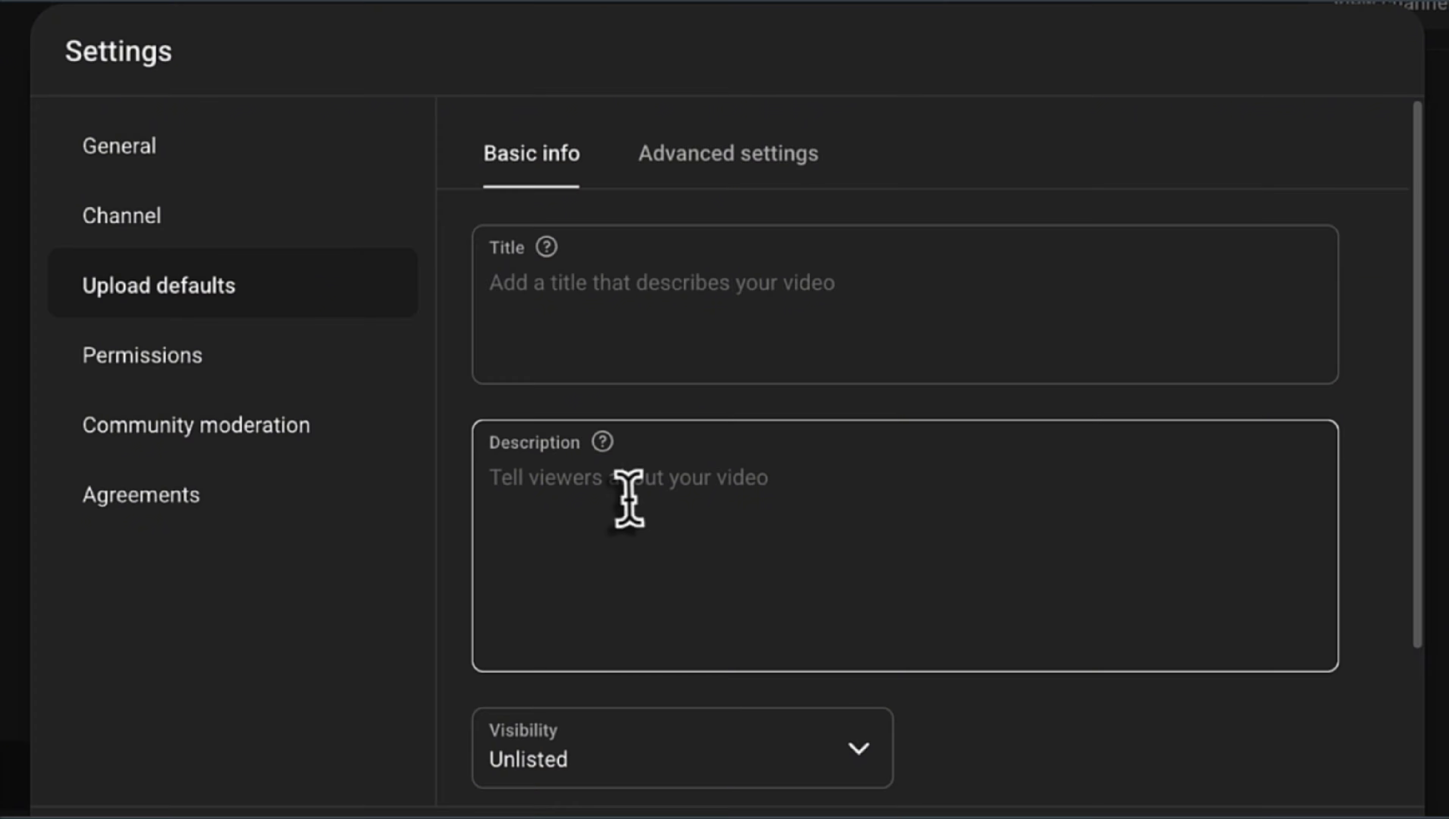
pyautogui.scroll(-1, 627, 498)
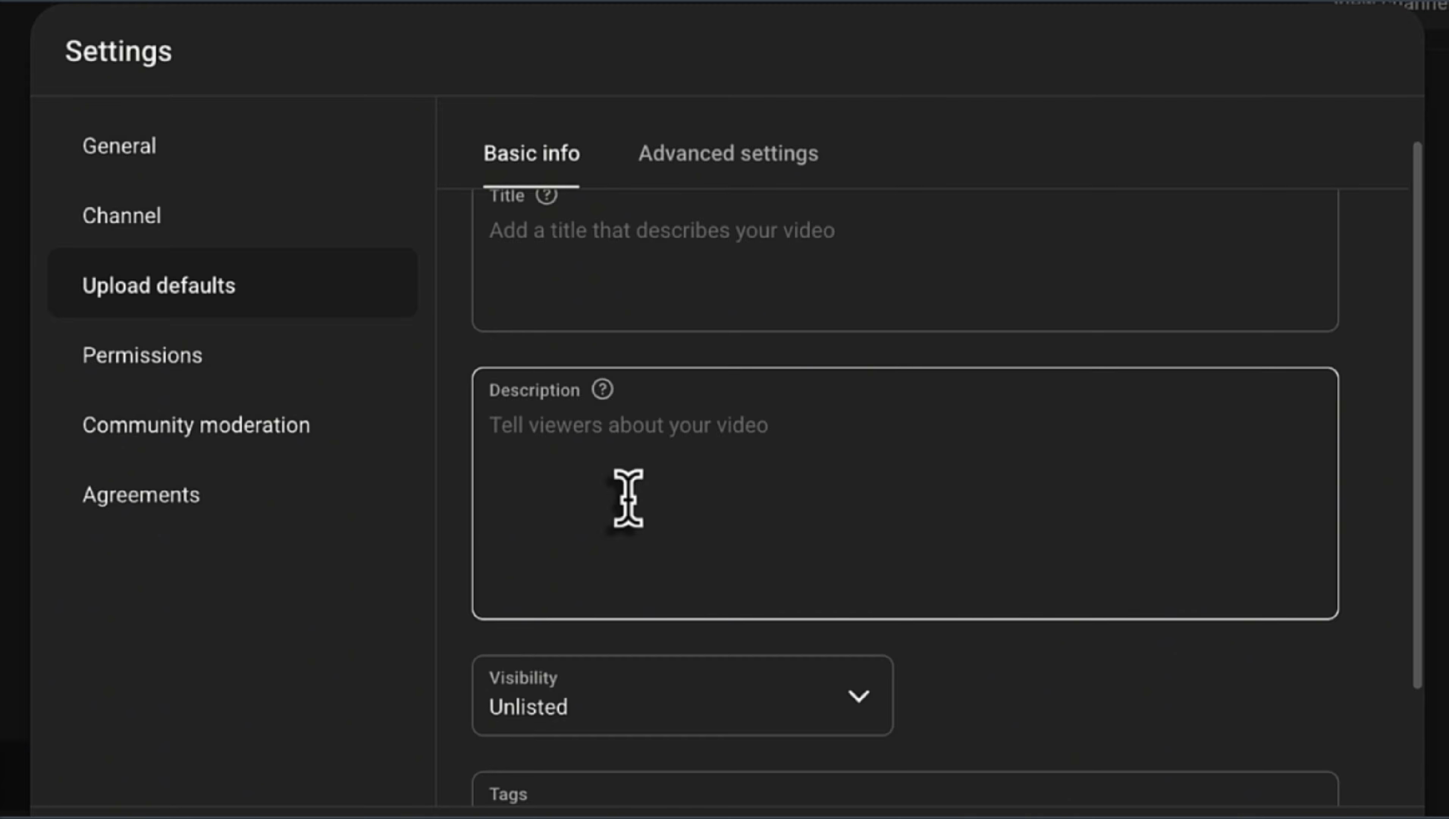
pyautogui.click(859, 707)
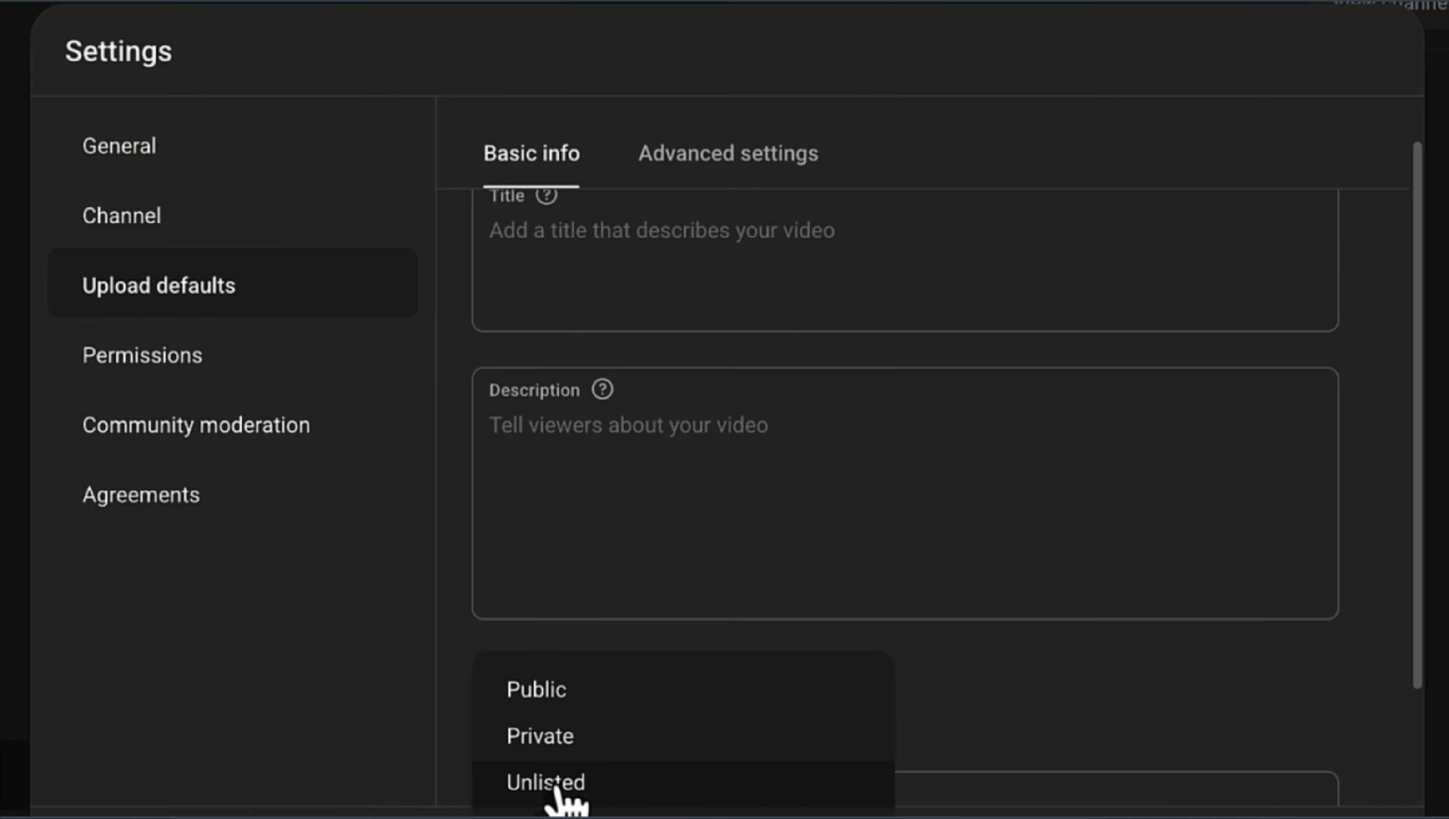
pyautogui.click(1055, 736)
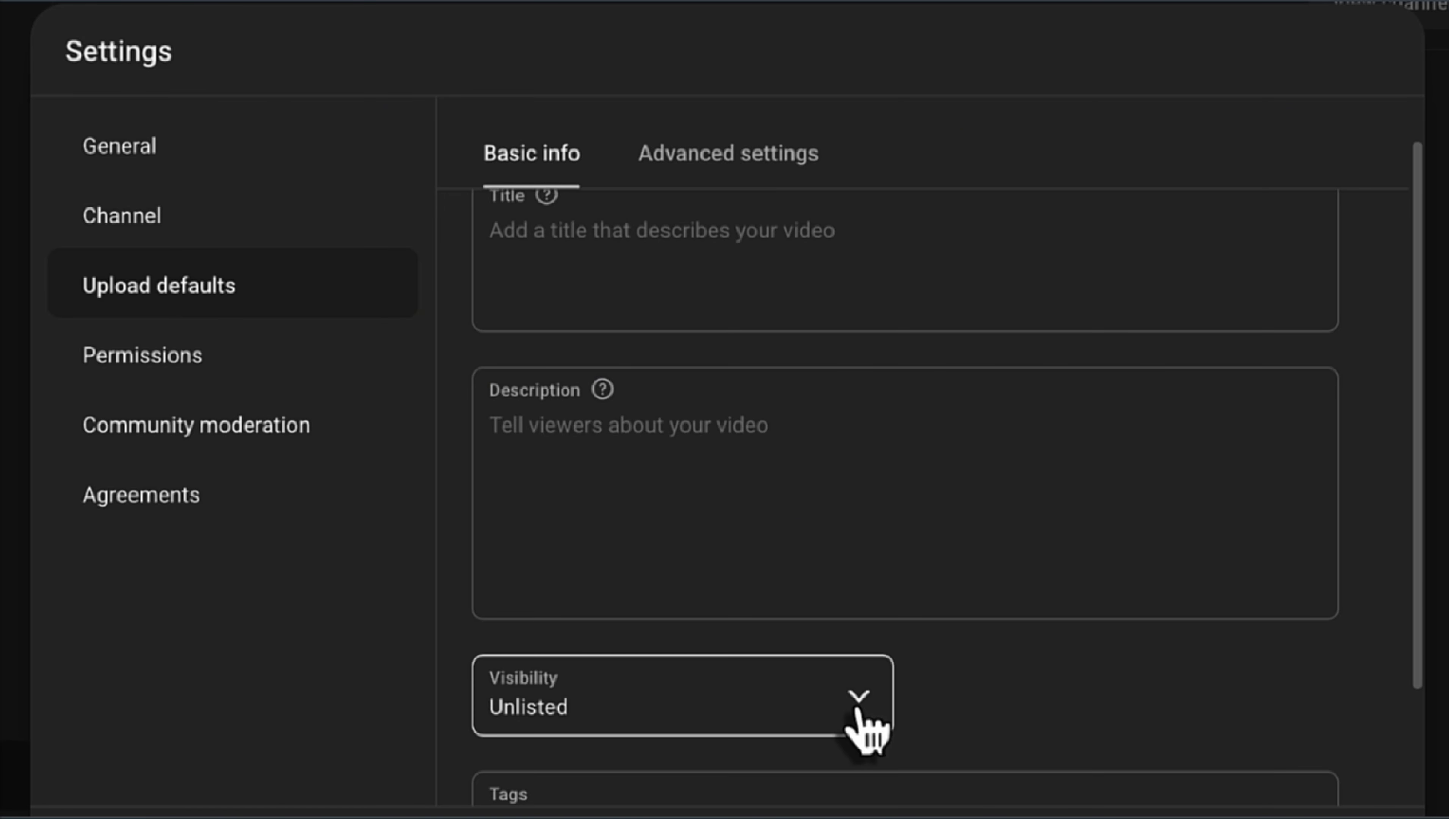
# Step: Enter "finance", "how to make money online" and "youtube" as default tags for uploads
pyautogui.scroll(-2, 912, 700)
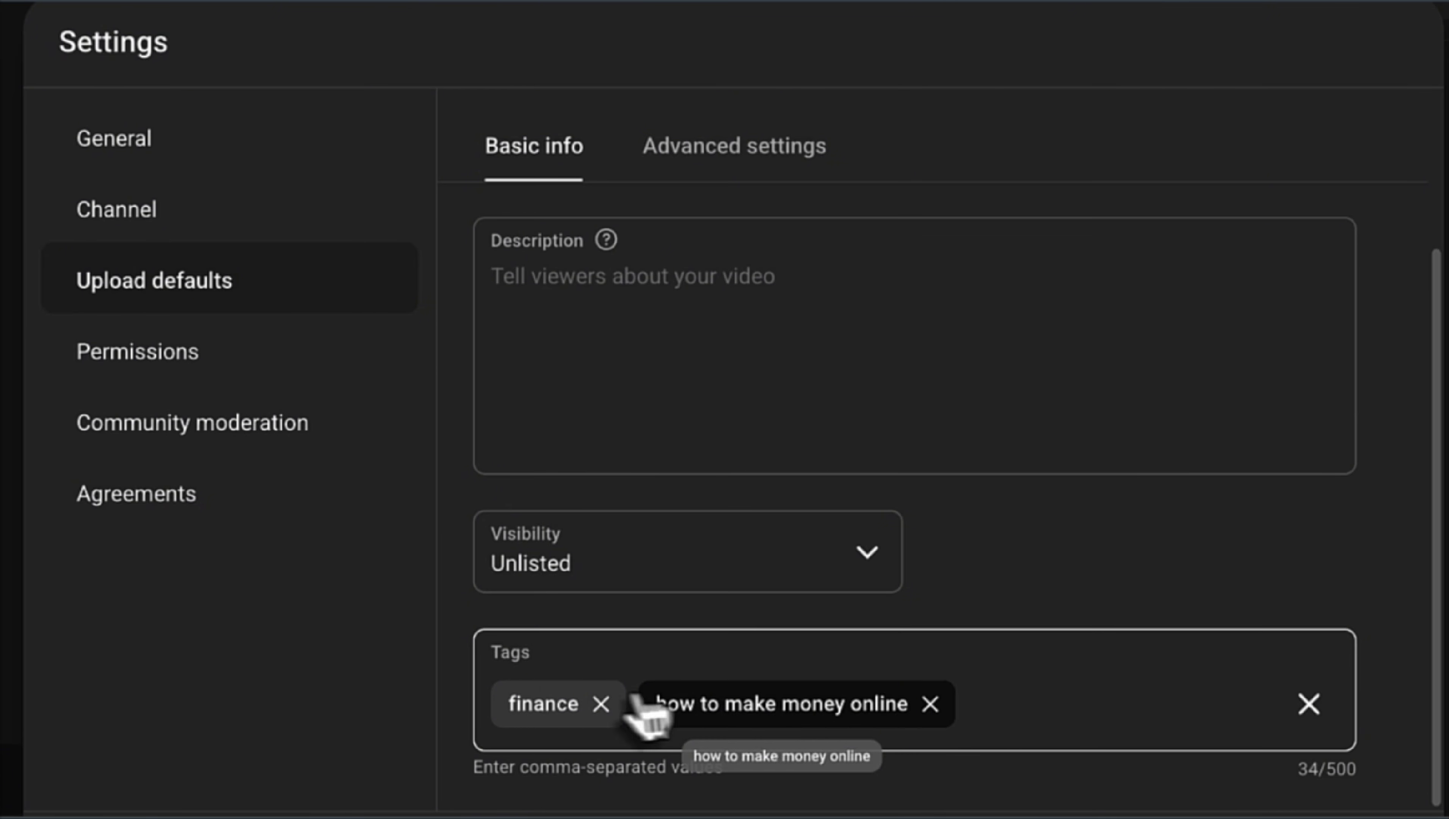
pyautogui.click(1000, 711)
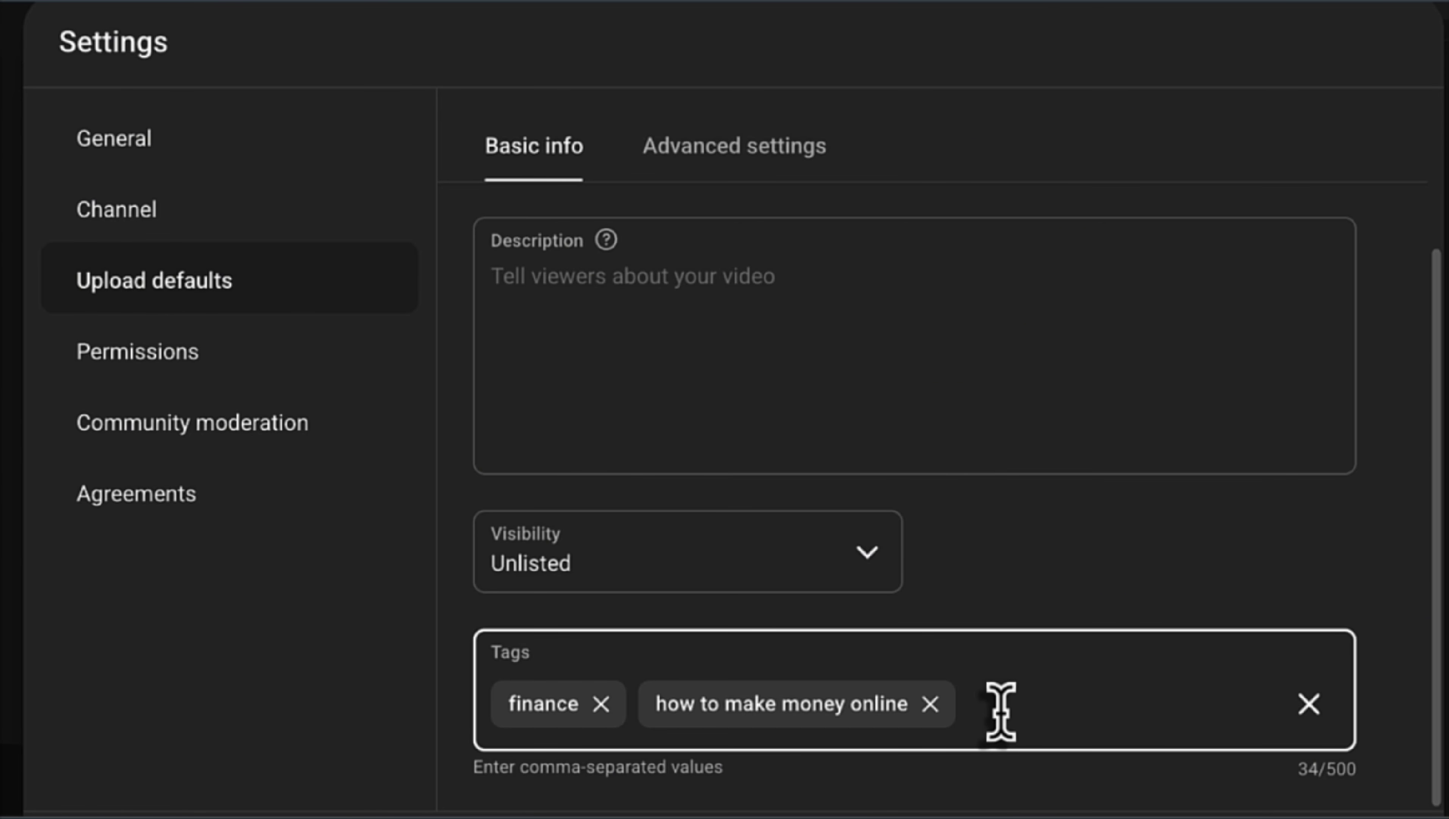
pyautogui.write('youtube')
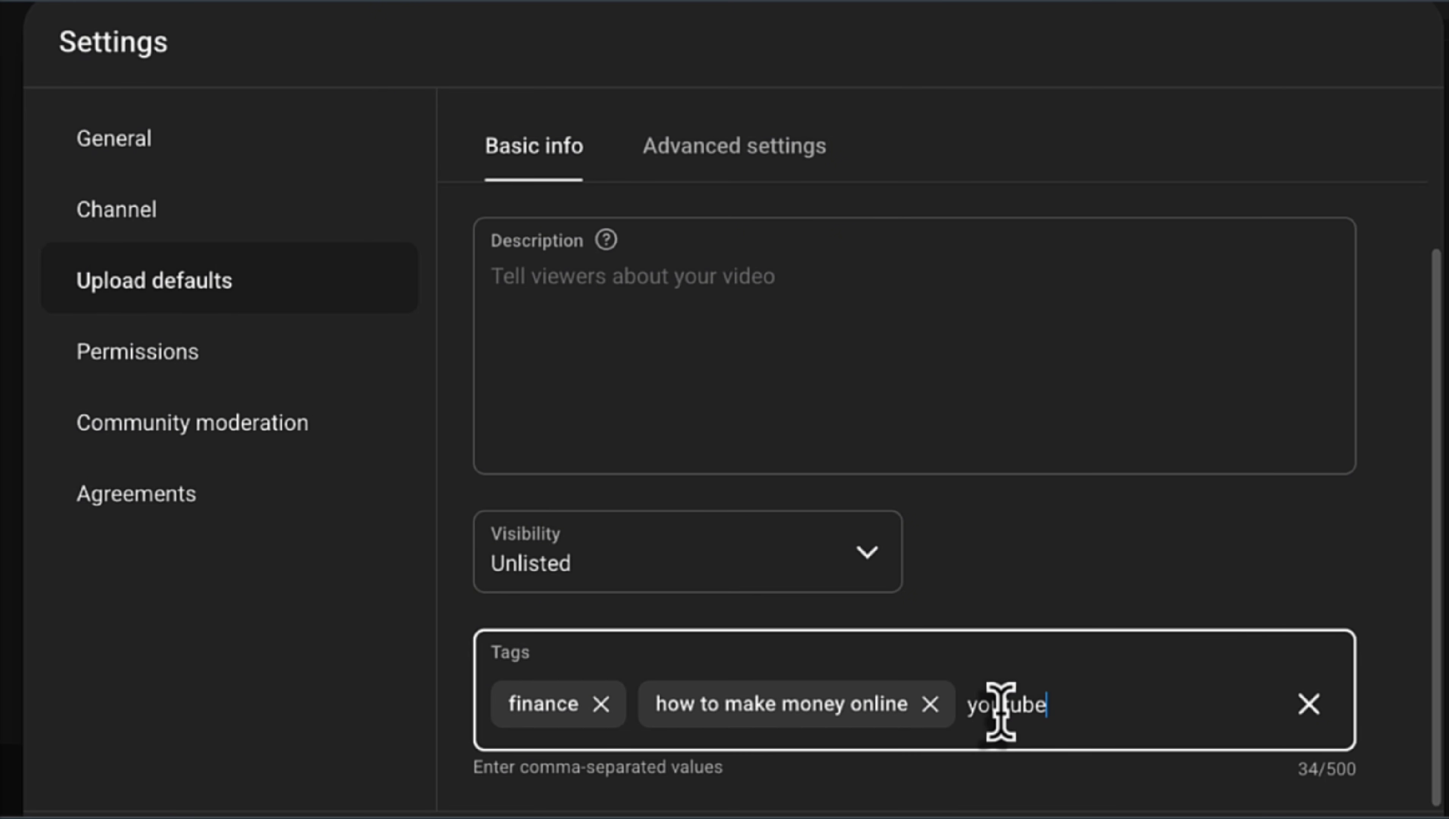